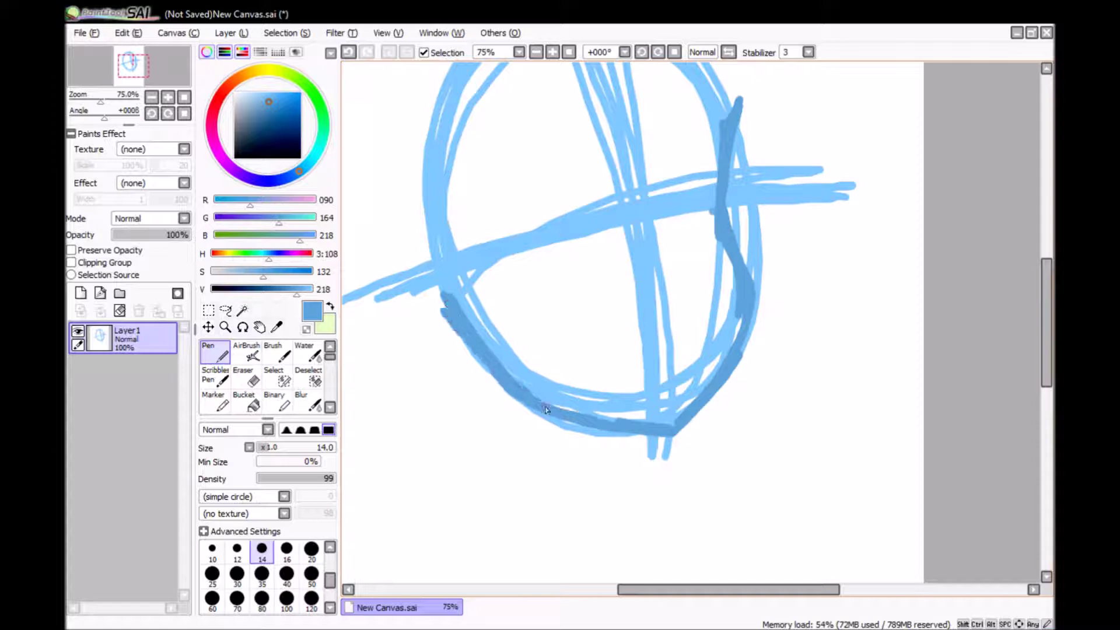
- Sketch the blue outlines of a fin-shaped ear on each side of the head
scroll(545, 405, "left", 3)
mouse_move(574, 201)
left_mouse_down()
mouse_move(537, 420)
mouse_move(627, 379)
left_mouse_up()
scroll(627, 379, "right", 6)
left_click_drag(647, 134, 665, 350)
scroll(664, 349, "left", 4)
left_click_drag(540, 379, 546, 416)
- Sketch both sides of the neck, the shoulder line and the round shoulder joints below the head
scroll(547, 415, "down", 5)
left_click_drag(744, 198, 729, 291)
left_click_drag(545, 192, 527, 295)
left_click_drag(437, 339, 758, 349)
left_click_drag(618, 286, 816, 350)
left_click_drag(618, 285, 849, 333)
mouse_move(729, 286)
left_mouse_down()
mouse_move(436, 341)
mouse_move(463, 315)
left_mouse_up()
mouse_move(814, 309)
left_mouse_down()
mouse_move(828, 339)
mouse_move(808, 353)
left_mouse_up()
- Sketch the two curved sides of the torso and the upper arms below the shoulder joints
scroll(793, 327, "down", 2)
left_click_drag(787, 239, 720, 516)
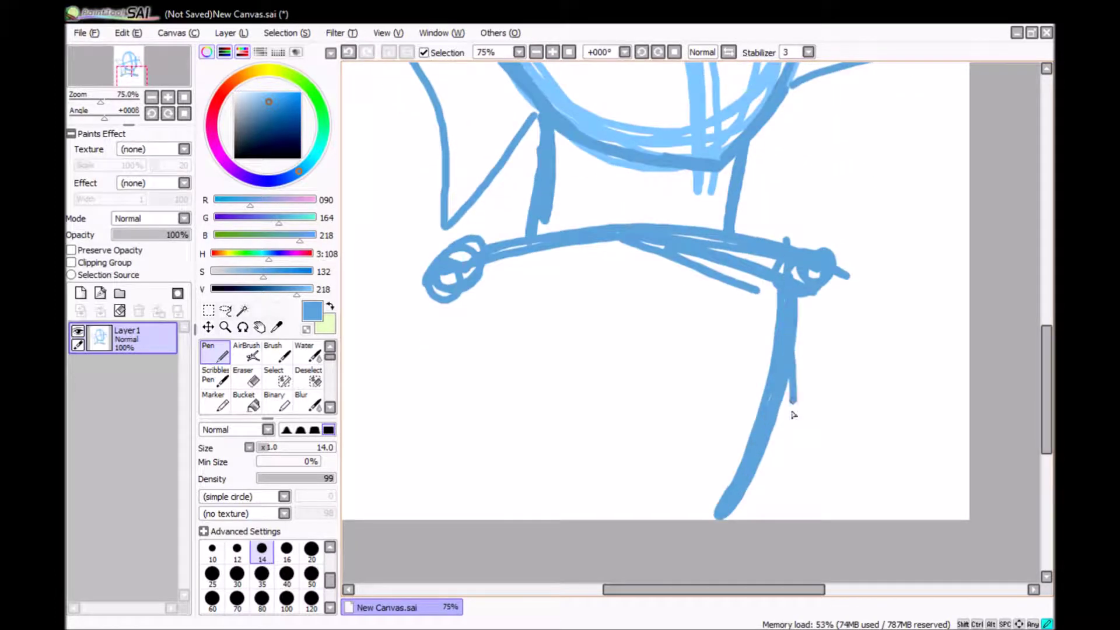
left_click_drag(487, 263, 548, 516)
left_click_drag(793, 350, 758, 466)
left_click_drag(448, 285, 409, 467)
- Add a new layer above the sketch and set the pen colour to dark navy (RGB 0, 6, 54)
left_click_drag(1047, 407, 1039, 331)
key("ctrl+shift+n")
left_click(268, 144)
key("ctrl+plus")
- Ink the face contour from the right temple down the cheek, around the chin and up the left jaw
scroll(688, 320, "down", 1)
mouse_move(807, 142)
left_mouse_down()
mouse_move(829, 365)
mouse_move(735, 548)
left_mouse_up()
scroll(735, 548, "down", 4)
key("ctrl+z")
scroll(735, 350, "up", 4)
mouse_move(816, 90)
left_mouse_down()
mouse_move(816, 314)
mouse_move(433, 360)
mouse_move(795, 237)
mouse_move(740, 507)
mouse_move(725, 519)
mouse_move(508, 460)
mouse_move(422, 370)
left_mouse_up()
key("ctrl+z")
key("ctrl+z")
- Ink the pointed spikes of the fin on the head's left side, fanning out from the cheek
scroll(423, 370, "left", 4)
mouse_move(638, 219)
left_mouse_down()
mouse_move(376, 141)
mouse_move(592, 257)
left_mouse_up()
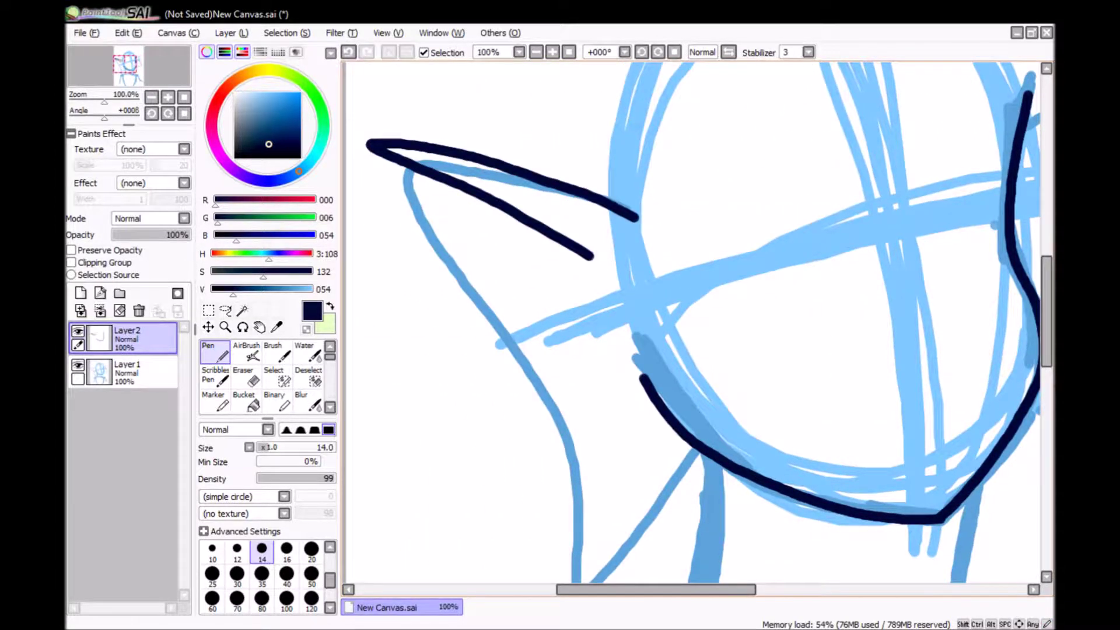
scroll(592, 257, "down", 5)
left_click_drag(633, 310, 693, 291)
scroll(692, 292, "up", 2)
scroll(692, 292, "left", 2)
scroll(666, 224, "up", 2)
mouse_move(666, 225)
left_mouse_down()
mouse_move(477, 275)
mouse_move(661, 268)
left_mouse_up()
left_click_drag(681, 300, 710, 359)
- Connect the left fin's spikes with curved webbing lines, redrawing the strokes that miss
left_click_drag(462, 102, 507, 261)
key("ctrl+z")
mouse_move(464, 105)
left_mouse_down()
mouse_move(506, 262)
mouse_move(498, 143)
mouse_move(506, 264)
mouse_move(562, 419)
left_mouse_up()
key("ctrl+z")
left_click_drag(582, 446, 659, 531)
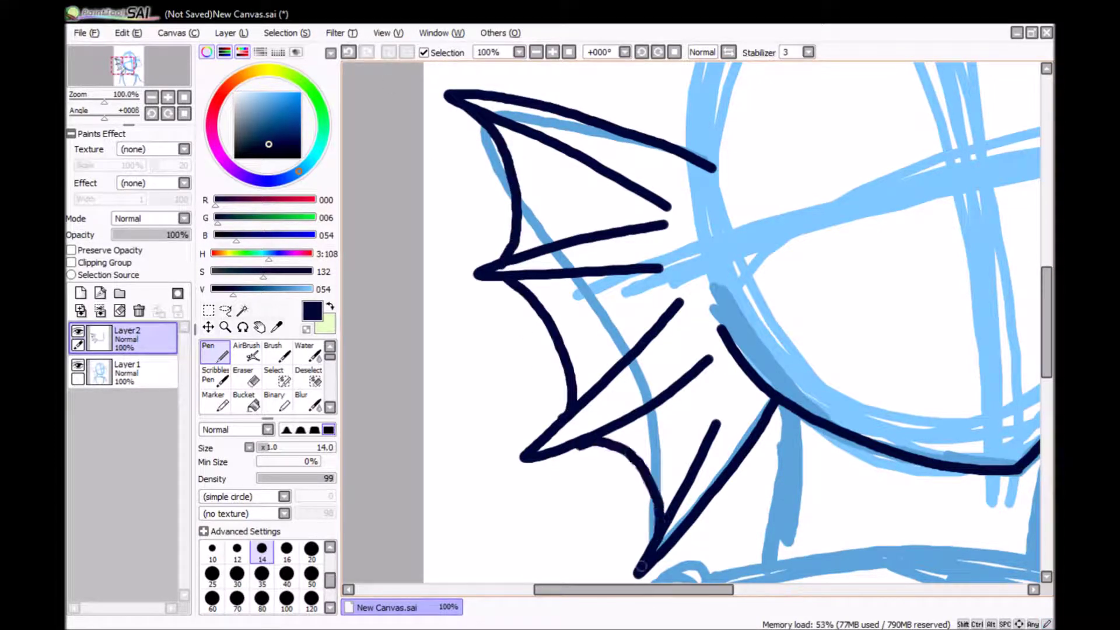
- Switch to the Eraser and reduce its size to 7 for the left fin's line joints
key("e")
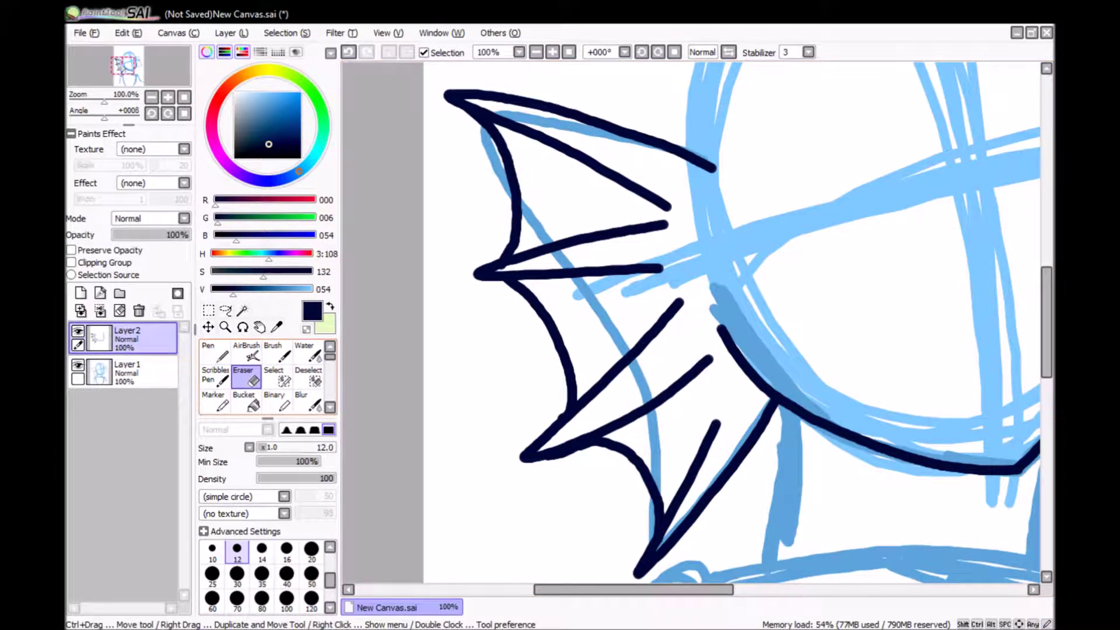
left_click(551, 52)
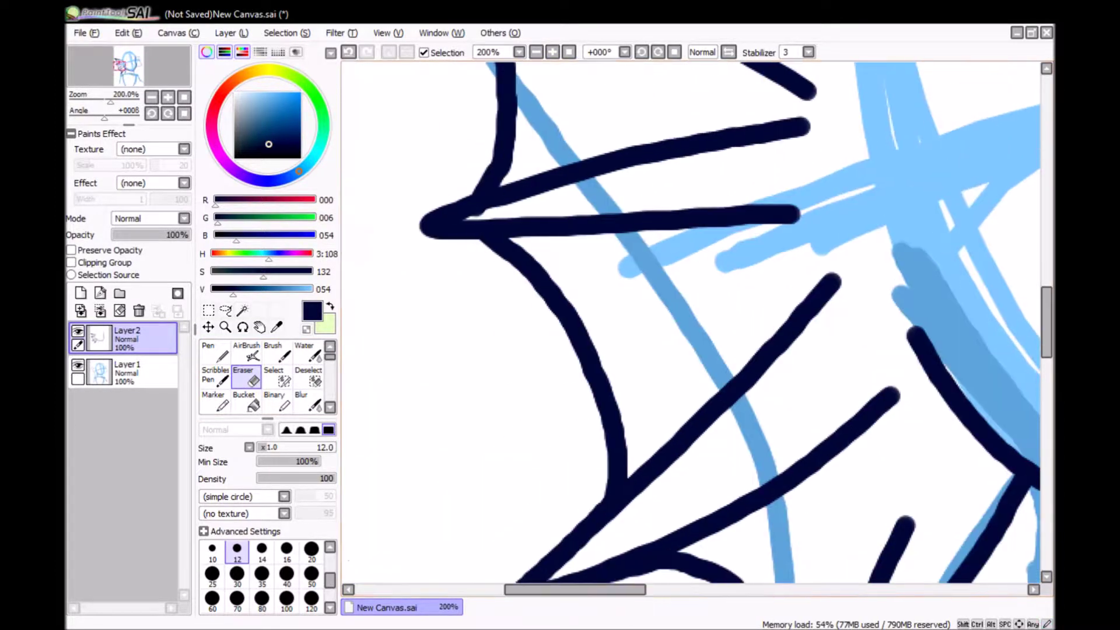
key("bracketleft")
key("bracketleft")
key("bracketleft")
key("bracketleft")
key("minus")
key("minus")
key("minus")
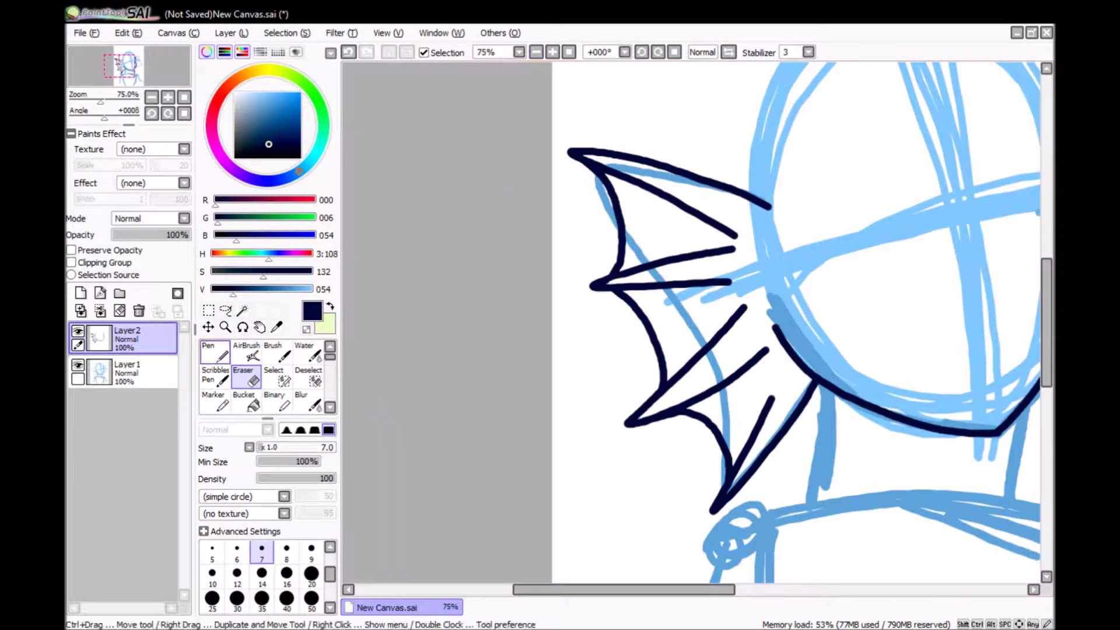
- Try inking four pointed spikes for the fin on the head's right side
key("n")
mouse_move(707, 155)
left_mouse_down()
mouse_move(714, 350)
mouse_move(638, 476)
left_mouse_up()
key("plus")
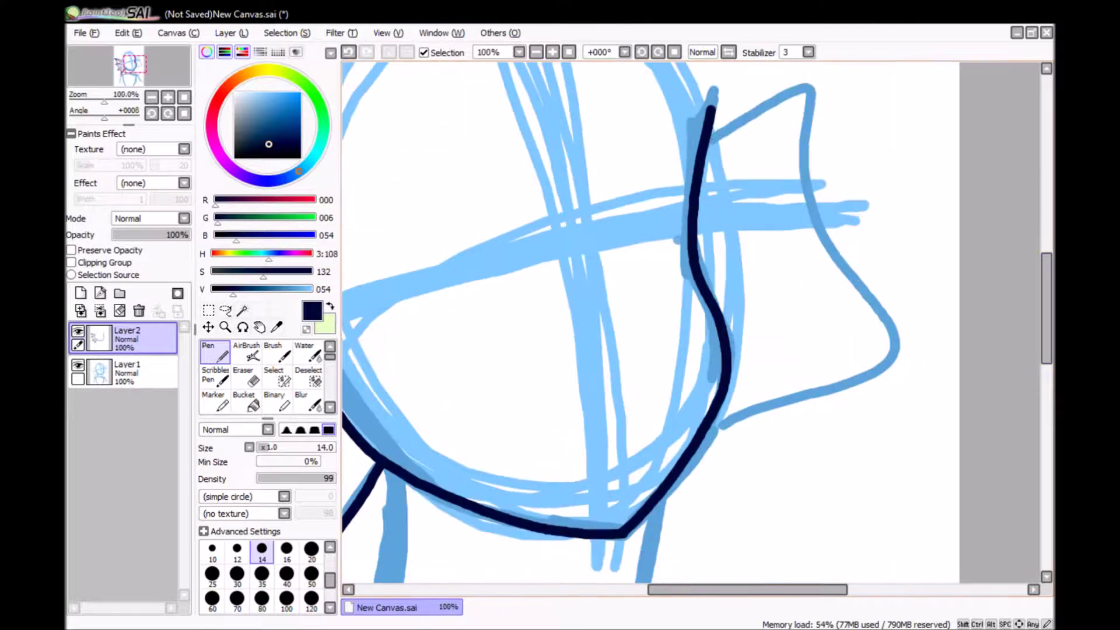
left_click_drag(709, 141, 741, 169)
left_click_drag(730, 377, 729, 417)
mouse_move(696, 217)
left_mouse_down()
mouse_move(699, 262)
mouse_move(869, 175)
mouse_move(700, 264)
mouse_move(729, 338)
left_mouse_up()
key("ctrl+z")
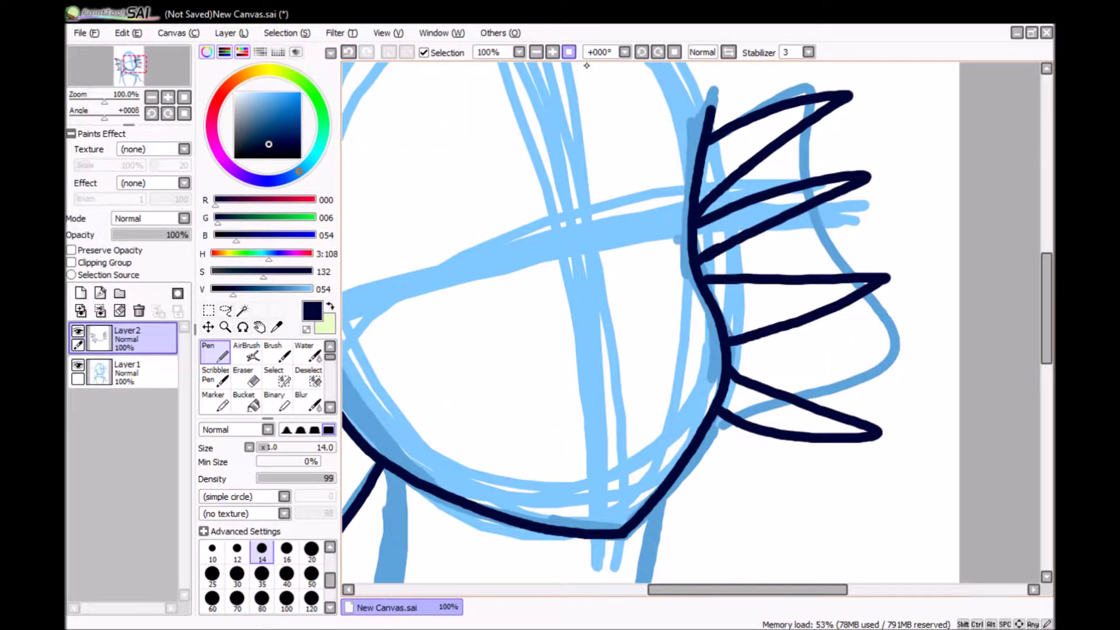
- Undo the spikes inked for the right fin
key("minus")
key("minus")
key("minus")
key("ctrl+z")
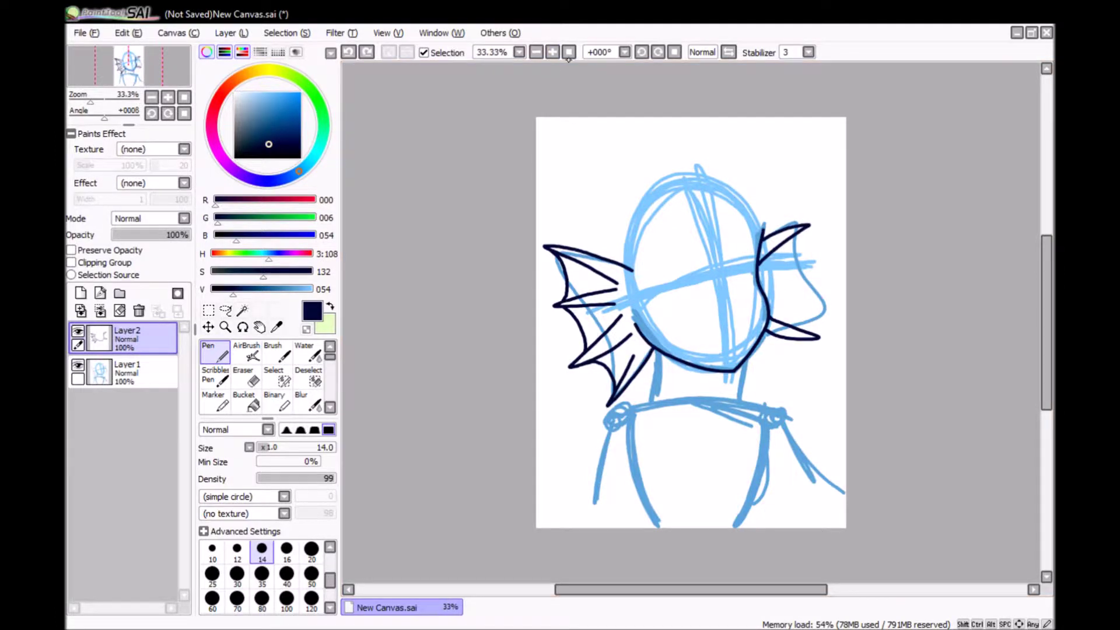
key("plus")
key("plus")
key("ctrl+z")
key("ctrl+z")
- Ink the sides of the neck from the jaw down to the shoulder line
scroll(688, 321, "right", 1)
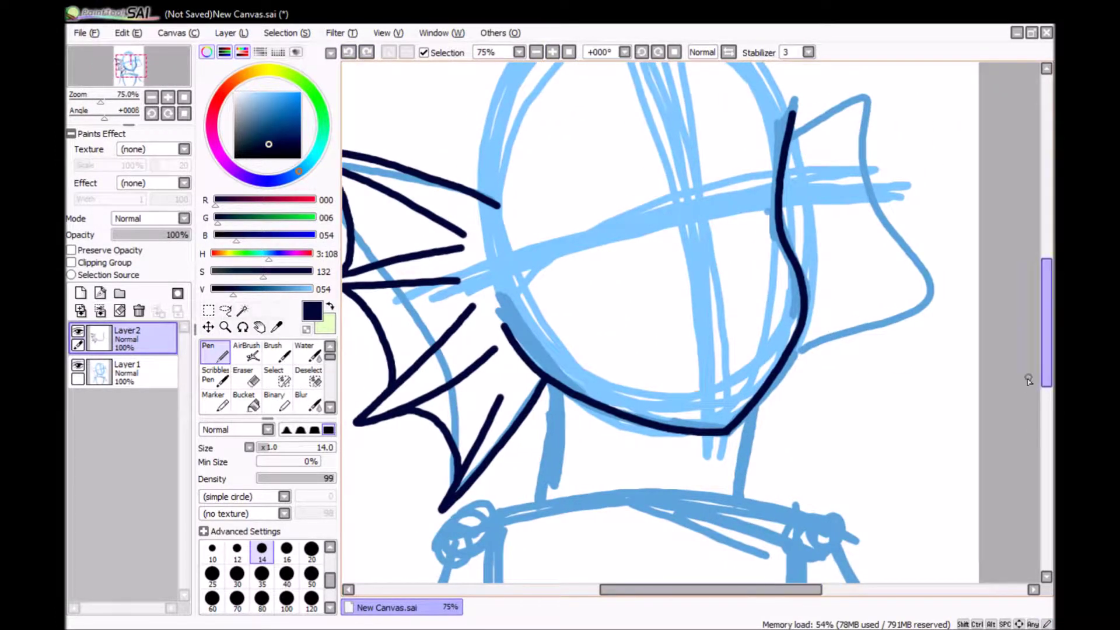
scroll(659, 320, "down", 3)
mouse_move(551, 224)
left_mouse_down()
mouse_move(443, 411)
mouse_move(408, 563)
mouse_move(528, 336)
left_mouse_up()
key("ctrl+z")
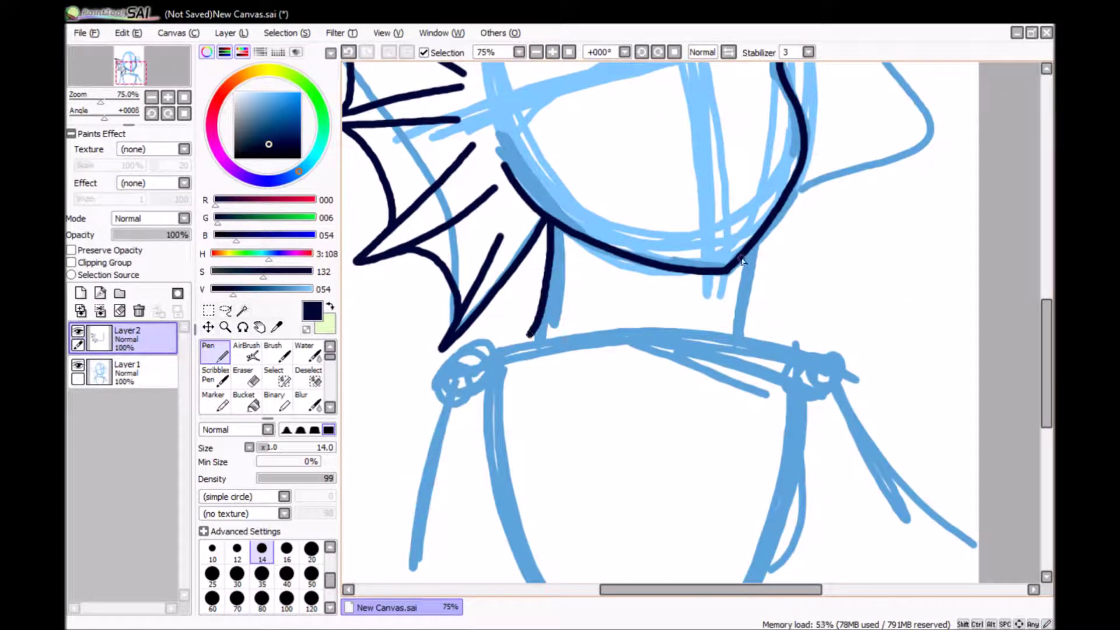
- Ink the left shoulder curve running outward from the base of the neck, redrawing the first attempt
scroll(736, 333, "left", 2)
scroll(735, 332, "down", 2)
mouse_move(618, 234)
left_mouse_down()
mouse_move(472, 464)
mouse_move(531, 257)
mouse_move(489, 338)
left_mouse_up()
key("ctrl+z")
key("ctrl+z")
left_click_drag(536, 255, 488, 337)
- Ink the left side of the tank top and its scooped neckline between the two sides of the neck
left_click_drag(601, 311, 626, 550)
scroll(482, 335, "right", 2)
mouse_move(466, 236)
left_mouse_down()
mouse_move(587, 365)
mouse_move(515, 340)
mouse_move(681, 237)
left_mouse_up()
key("ctrl+z")
left_click(359, 56)
mouse_move(467, 233)
left_mouse_down()
mouse_move(541, 334)
mouse_move(682, 238)
left_mouse_up()
scroll(865, 473, "down", 3)
scroll(865, 473, "up", 5)
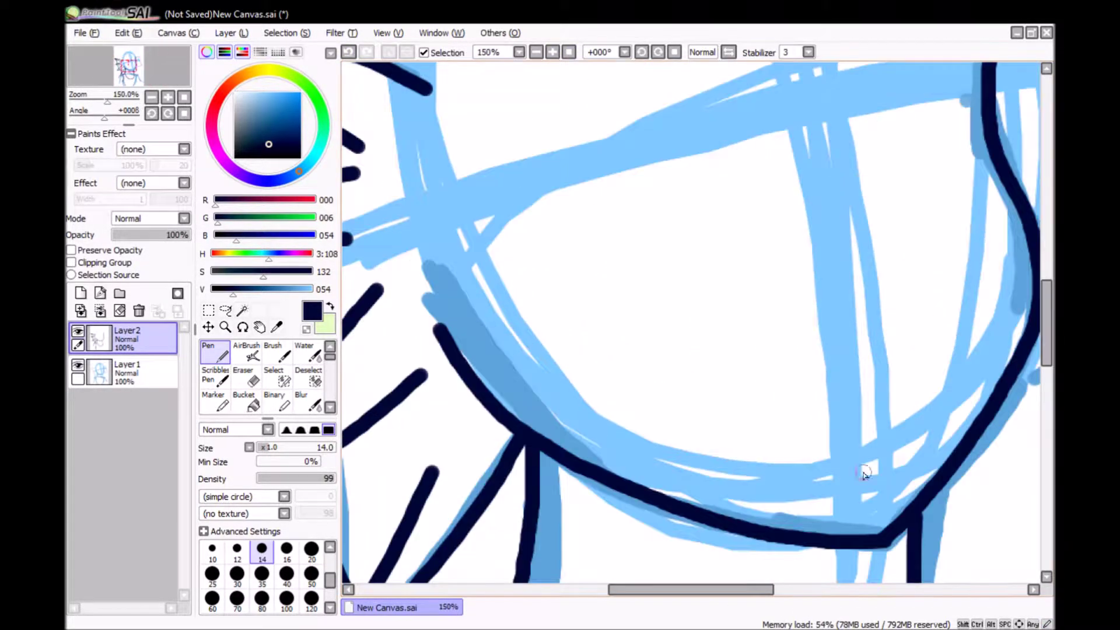
- Clean up and redraw the top of the left shoulder strap, and ink the top of the right strap
scroll(865, 474, "down", 5)
key("e")
left_click_drag(463, 321, 494, 299)
key("n")
left_click_drag(402, 338, 496, 286)
scroll(583, 320, "right", 3)
left_click_drag(583, 305, 676, 320)
scroll(676, 321, "down", 2)
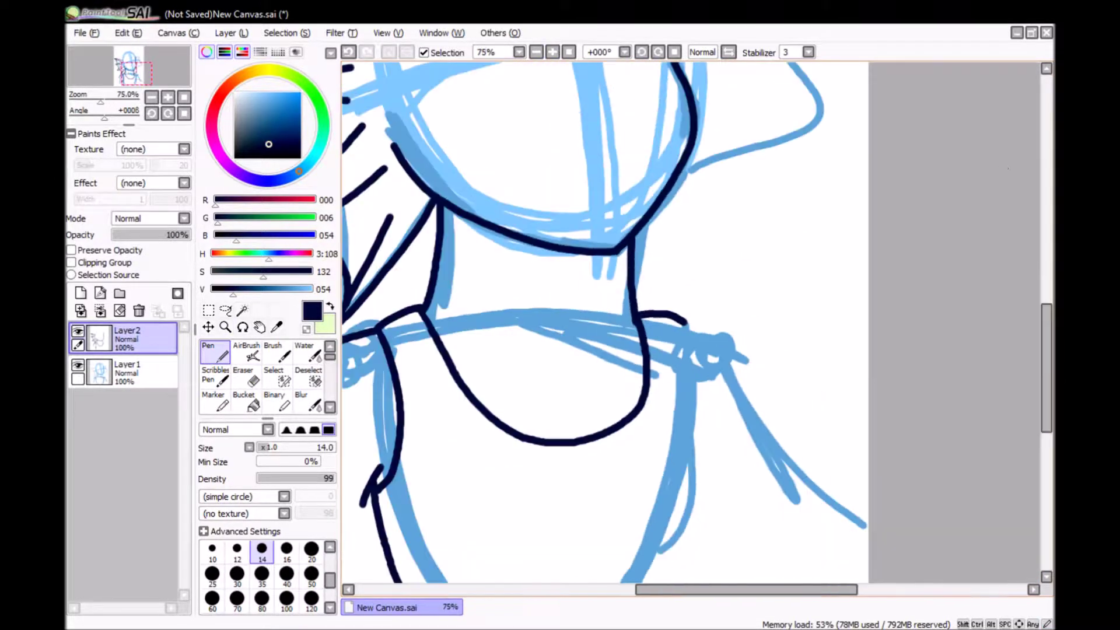
- Ink the right strap's outer edge and the left bust's lower curve, undoing the trial contour on the right side
scroll(684, 224, "down", 2)
key("ctrl+z")
mouse_move(439, 429)
left_mouse_down()
mouse_move(572, 386)
mouse_move(579, 350)
left_mouse_up()
mouse_move(696, 291)
left_mouse_down()
mouse_move(595, 419)
mouse_move(630, 394)
left_mouse_up()
key("ctrl+z")
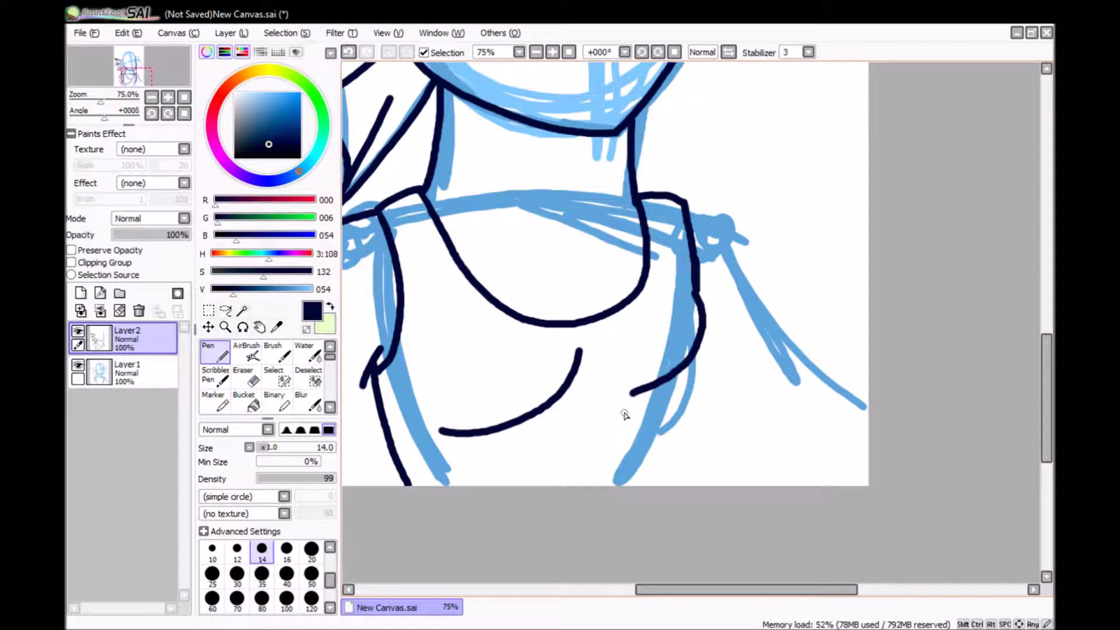
key("ctrl+z")
- Add a new layer and sketch two overlapping bright blue circles on the chest as bust guides
left_click(80, 293)
left_click(293, 99)
mouse_move(397, 401)
left_mouse_down()
mouse_move(423, 266)
mouse_move(478, 452)
left_mouse_up()
left_click_drag(578, 309, 740, 325)
- Ink the torso's right contour on Layer2 along the guide circle, using the navy sampled from the line art
left_click(127, 336)
left_click(400, 315, "alt")
mouse_move(688, 274)
left_mouse_down()
mouse_move(729, 388)
mouse_move(657, 457)
left_mouse_up()
- Delete the guide-circle layer and undo the deletion
left_click(127, 369)
left_click(139, 310)
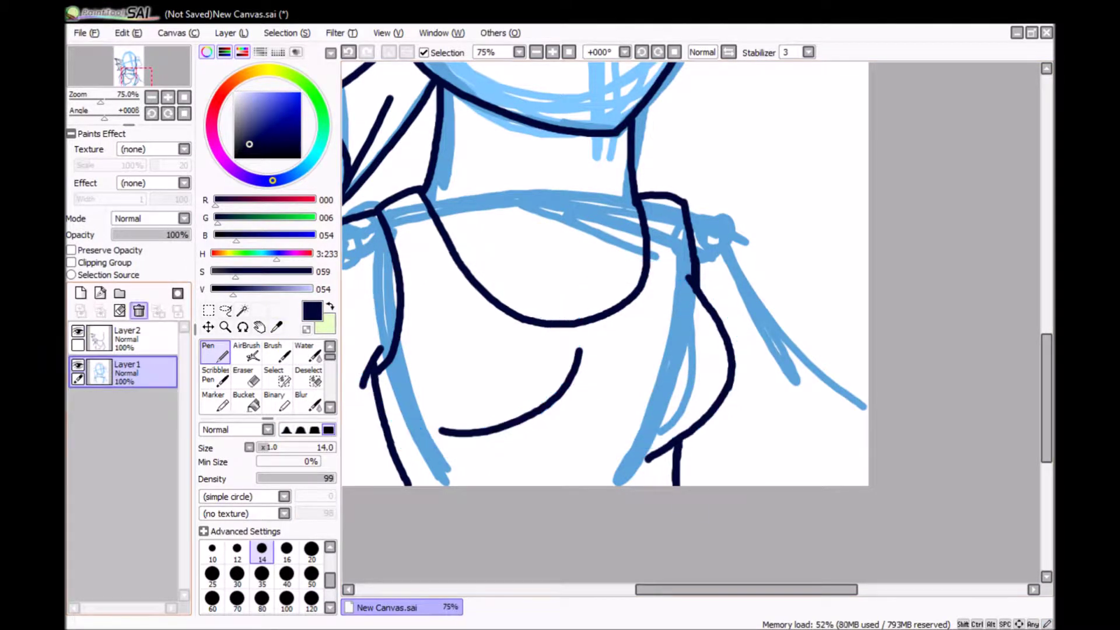
key("e")
key("ctrl+z")
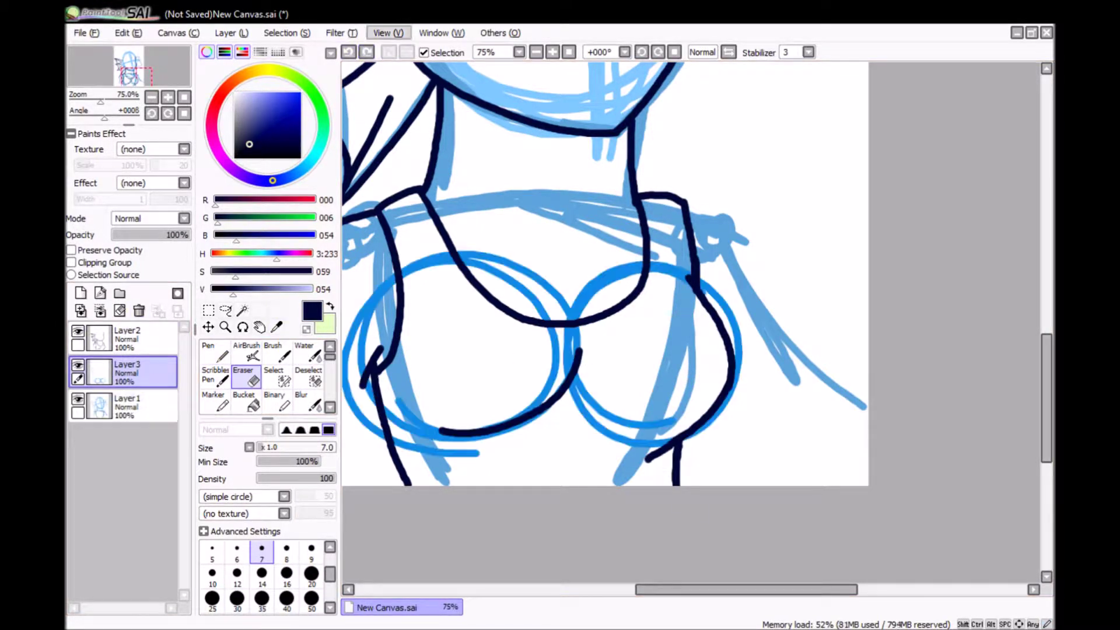
- Replace the bust's lower curve on Layer2 using a size 20 Eraser and the Pen, and delete guide layer Layer3
left_click(311, 575)
left_click(127, 335)
left_click_drag(580, 353, 521, 411)
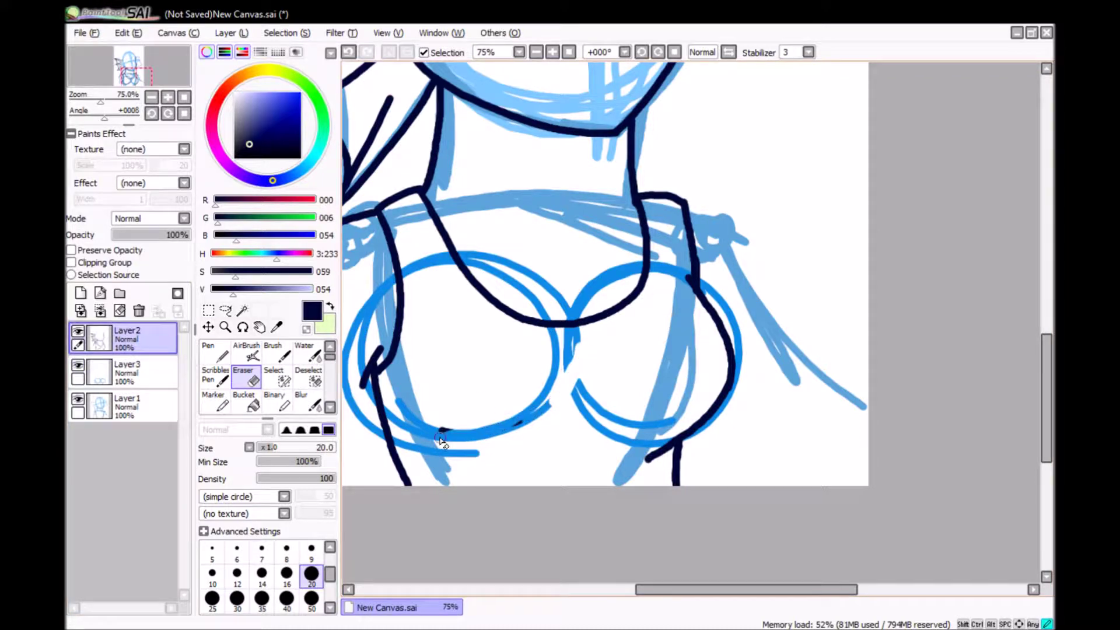
key("n")
key("ctrl+z")
left_click(127, 369)
left_click(138, 310)
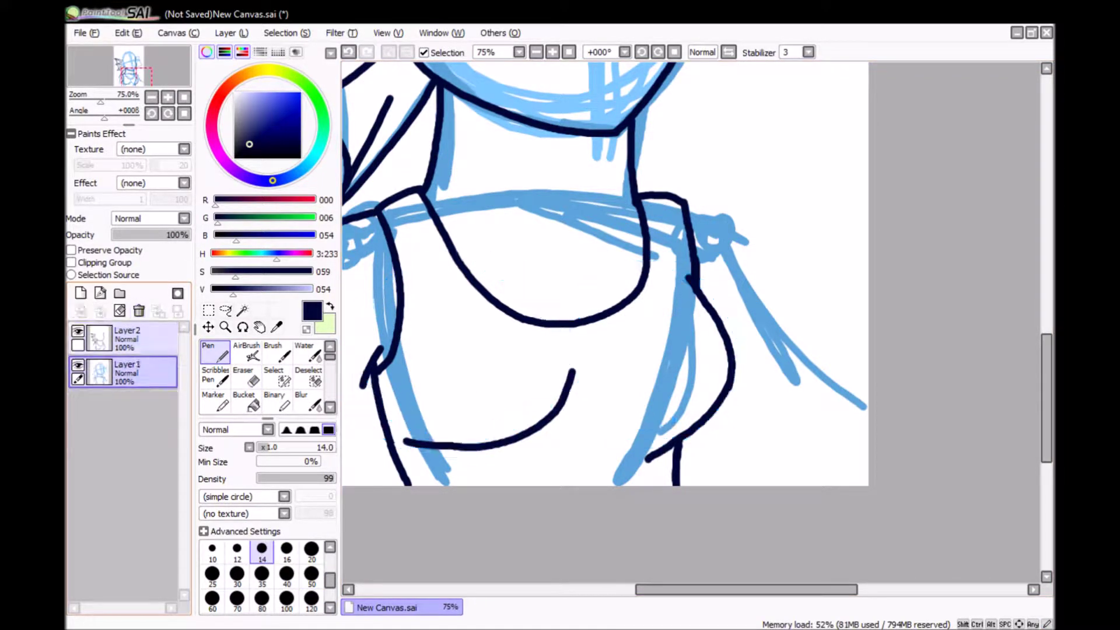
- Try inking the right arm's outer line and scribbling over the left upper arm on Layer1
scroll(604, 302, "up", 2)
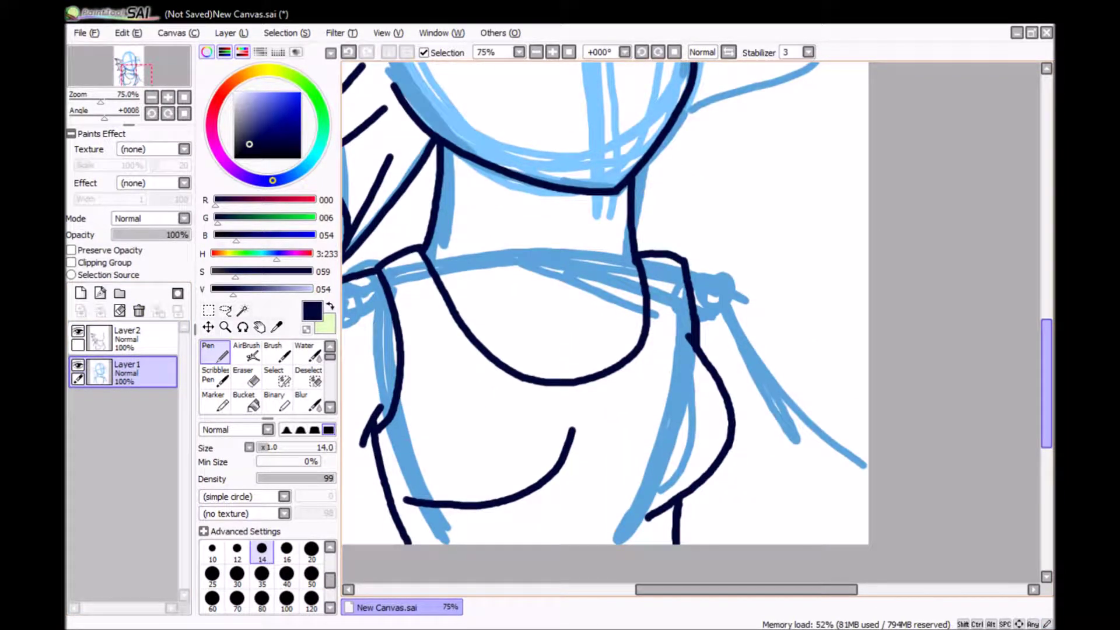
mouse_move(685, 259)
left_mouse_down()
mouse_move(772, 360)
mouse_move(742, 308)
mouse_move(778, 400)
left_mouse_up()
key("ctrl+z")
scroll(641, 303, "left", 3)
mouse_move(408, 350)
left_mouse_down()
mouse_move(449, 378)
mouse_move(431, 409)
left_mouse_up()
left_click_drag(385, 452, 472, 467)
scroll(466, 408, "down", 3)
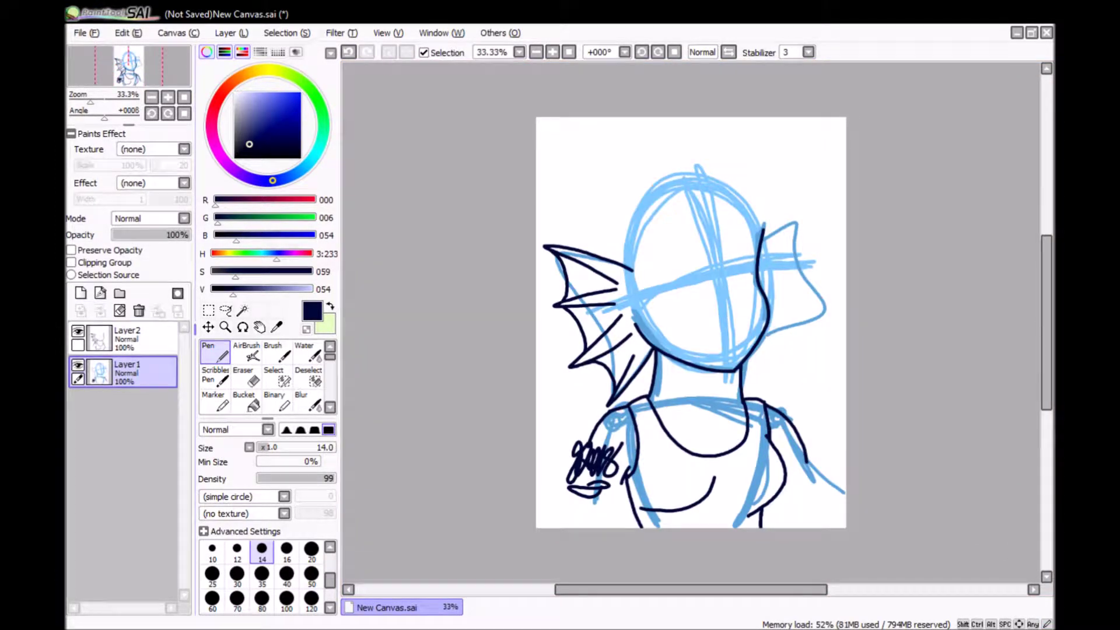
- Erase the scribble and misplaced arm strokes from Layer1 with the Eraser at size 50
key("e")
key("Delete")
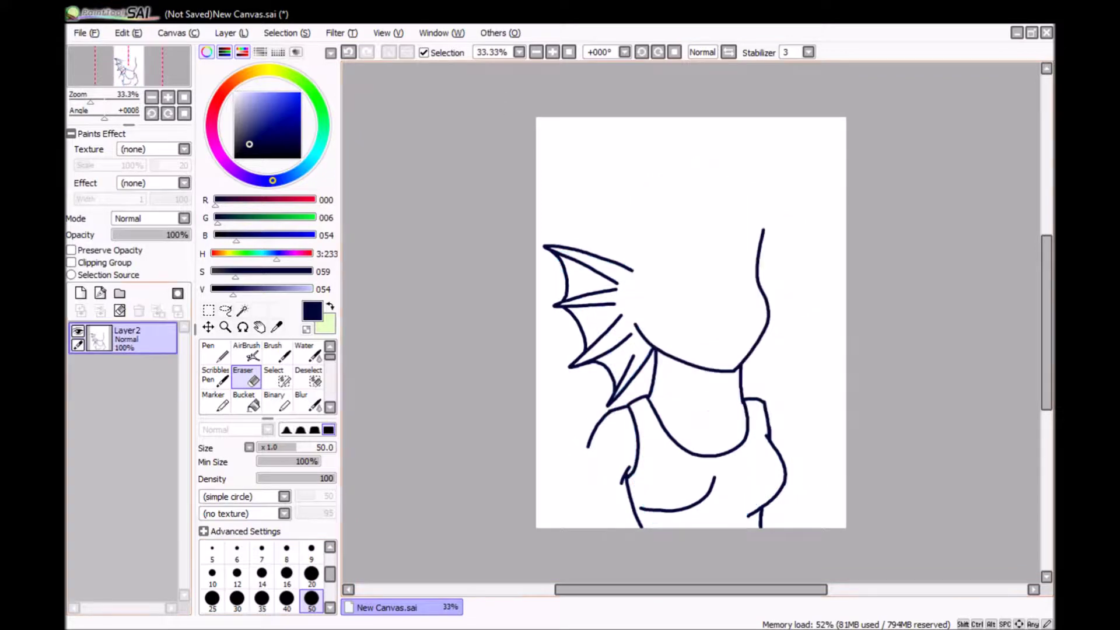
key("ctrl+z")
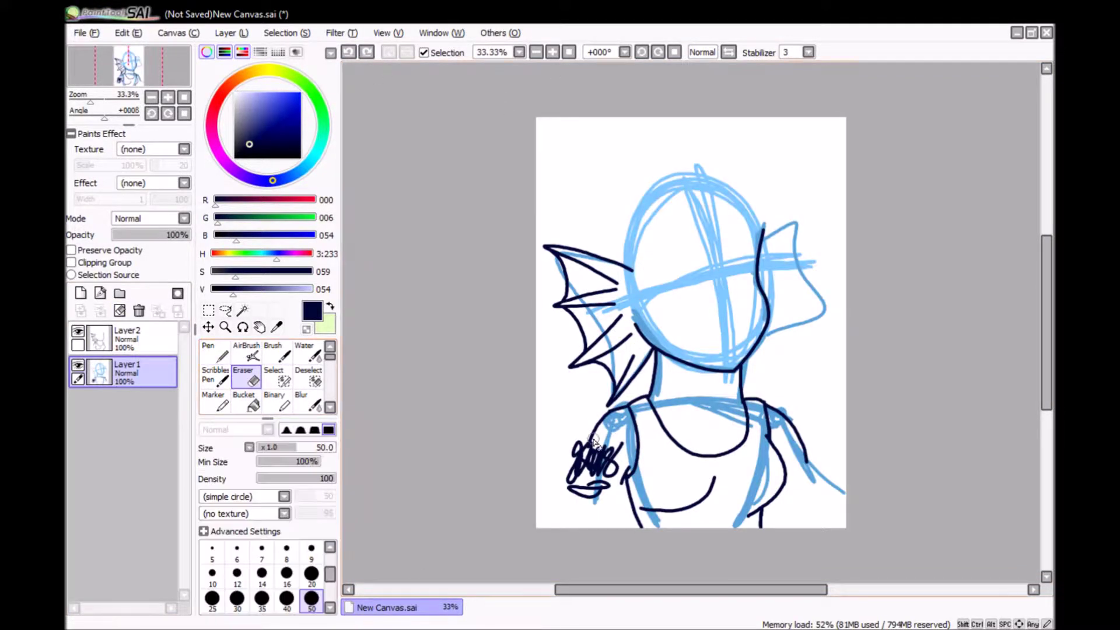
left_click_drag(612, 437, 591, 498)
- Ink the arm outlines below both shoulders on Layer2 with the Pen
left_click(117, 337)
left_click(215, 352)
scroll(525, 292, "up", 3)
mouse_move(379, 524)
left_mouse_down()
mouse_move(372, 344)
mouse_move(461, 323)
left_mouse_up()
left_click_drag(355, 409, 466, 335)
left_click_drag(583, 350, 426, 349)
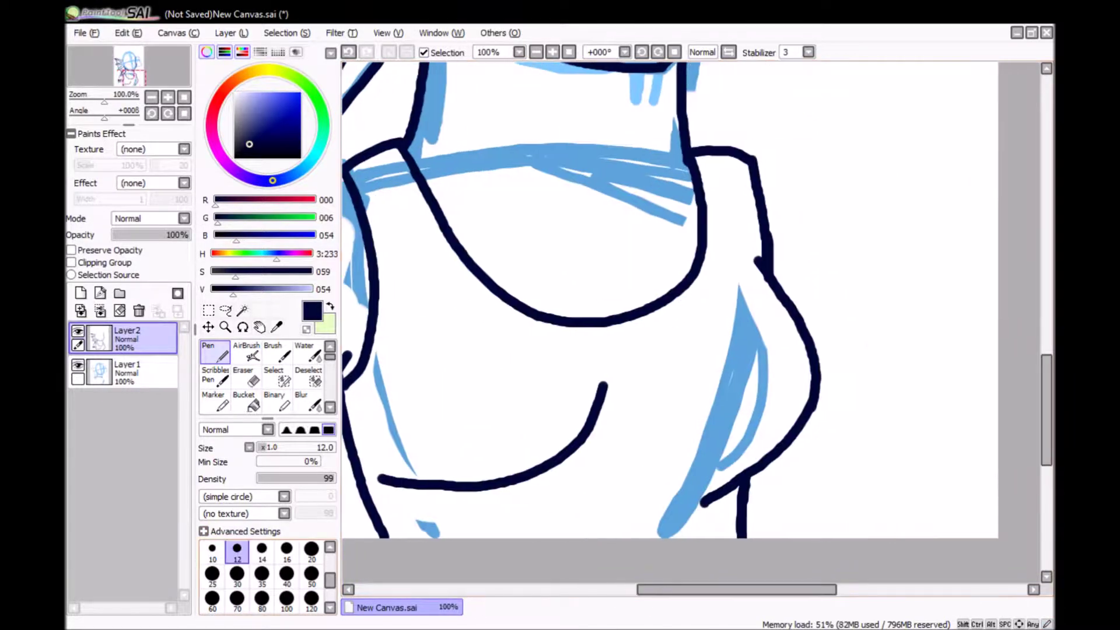
key("]")
left_click_drag(757, 166, 831, 270)
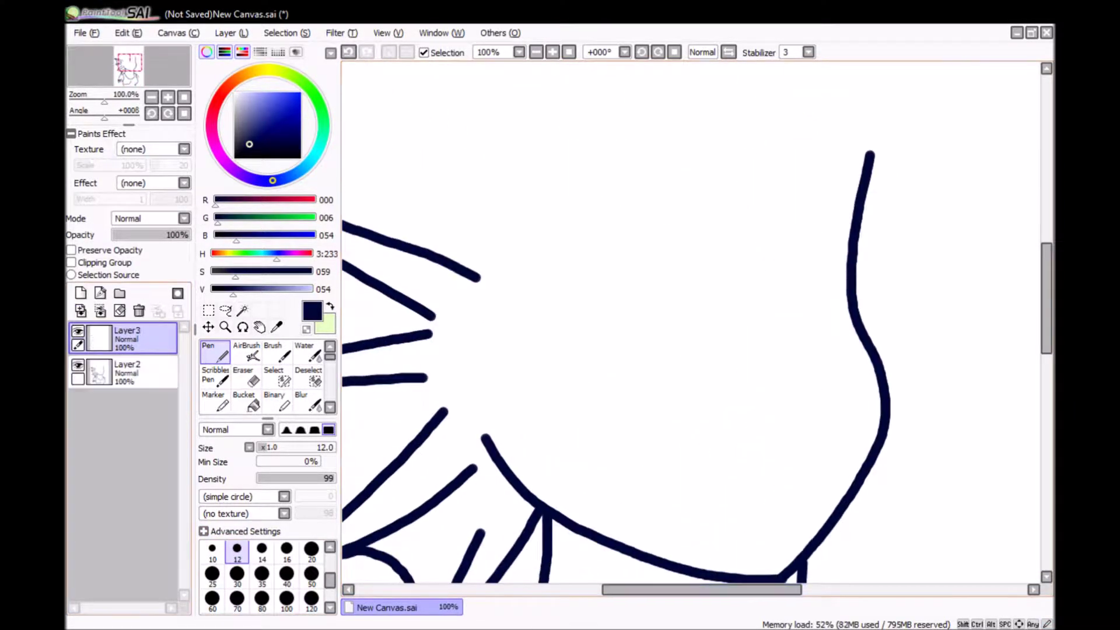
- Restore the sketch layer and ink a rounded eye-patch outline against the right edge of the face
key("ctrl+z")
mouse_move(850, 237)
left_mouse_down()
mouse_move(757, 245)
mouse_move(853, 325)
left_mouse_up()
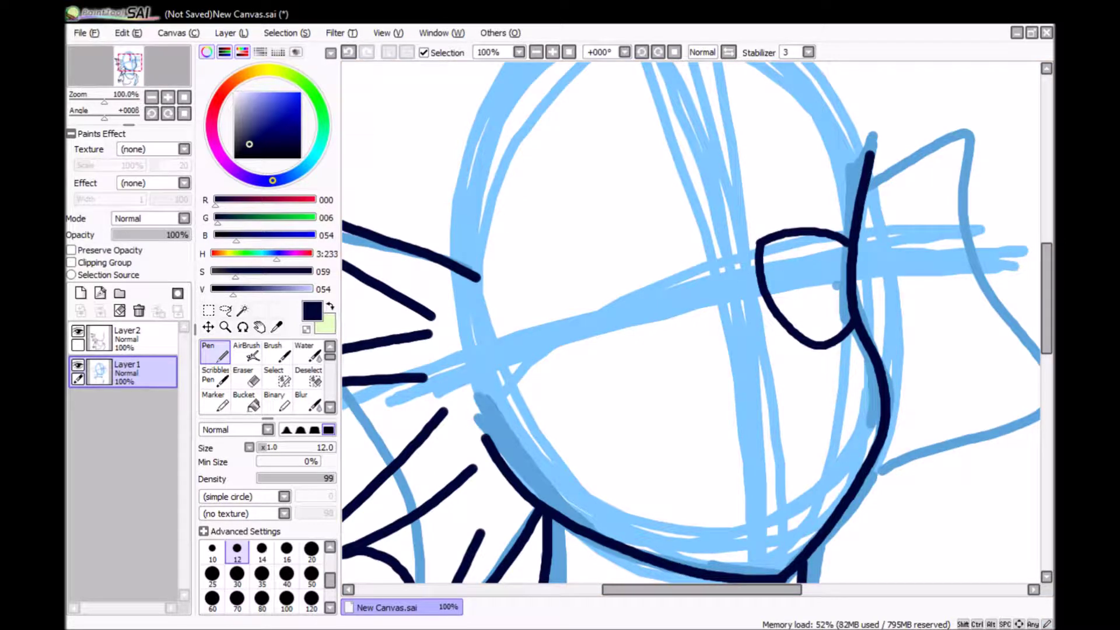
key("bracketleft")
left_click(128, 337)
key("bracketright")
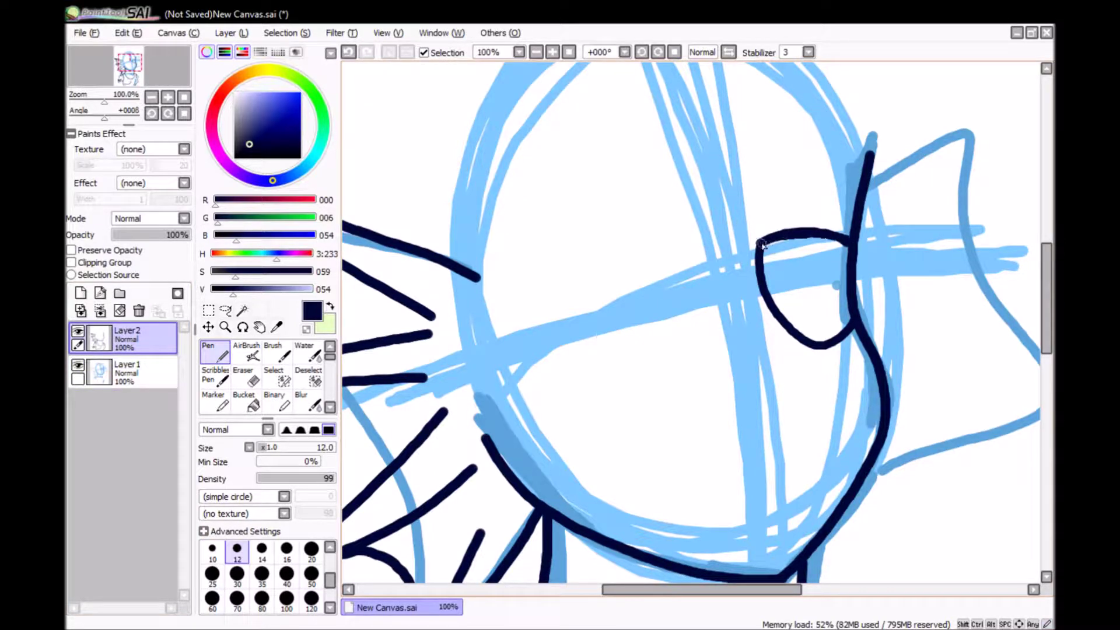
- Erase the blue guide lines around the eye-patch outline on Layer1
left_click(128, 372)
key("e")
left_click_drag(750, 239, 743, 315)
left_click_drag(872, 242, 875, 274)
- On Layer2, ink a strap line from the eye patch across to the head's left side and a short curved nose
left_click(129, 337)
key("n")
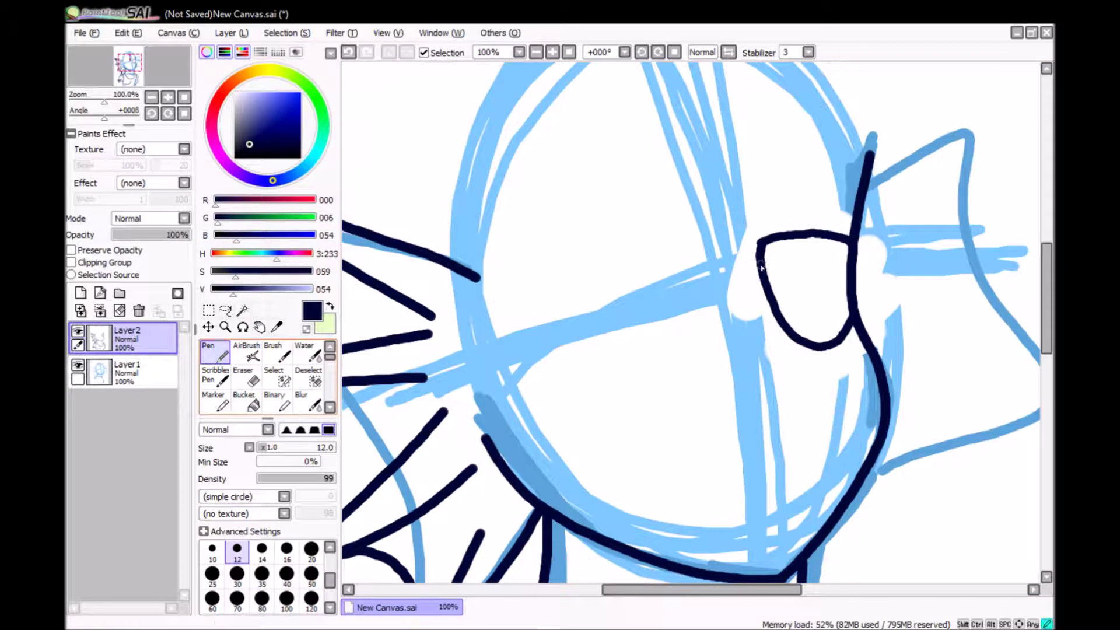
left_click_drag(761, 239, 423, 229)
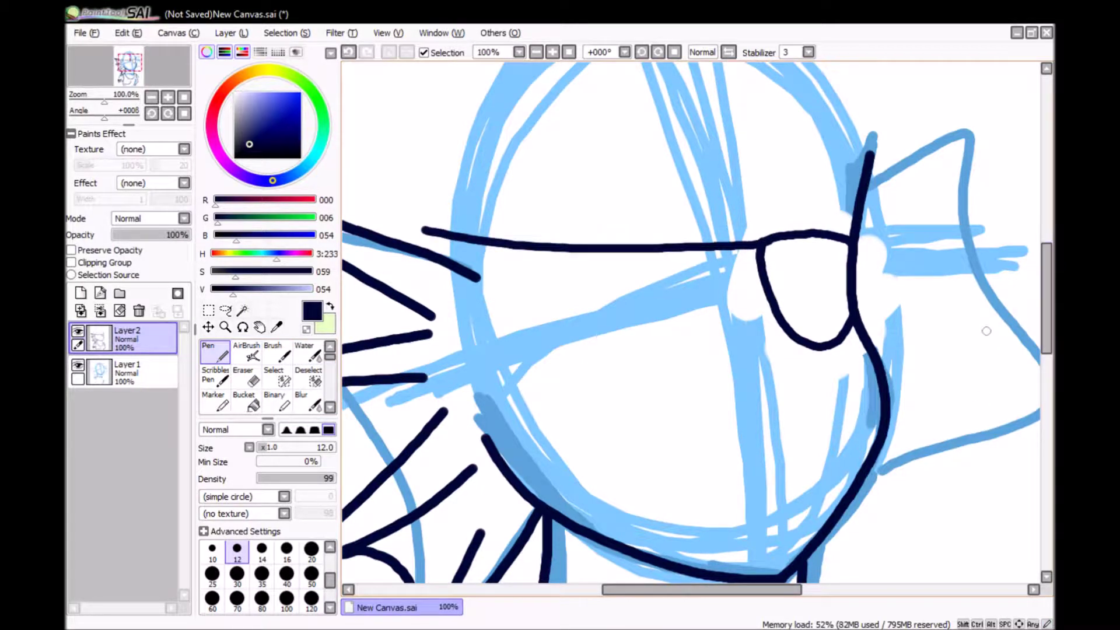
left_click_drag(767, 359, 715, 391)
- Ink an open, slanted grin below the nose and add pointed teeth inside it with the Pen at size 10
scroll(712, 399, "down", 3)
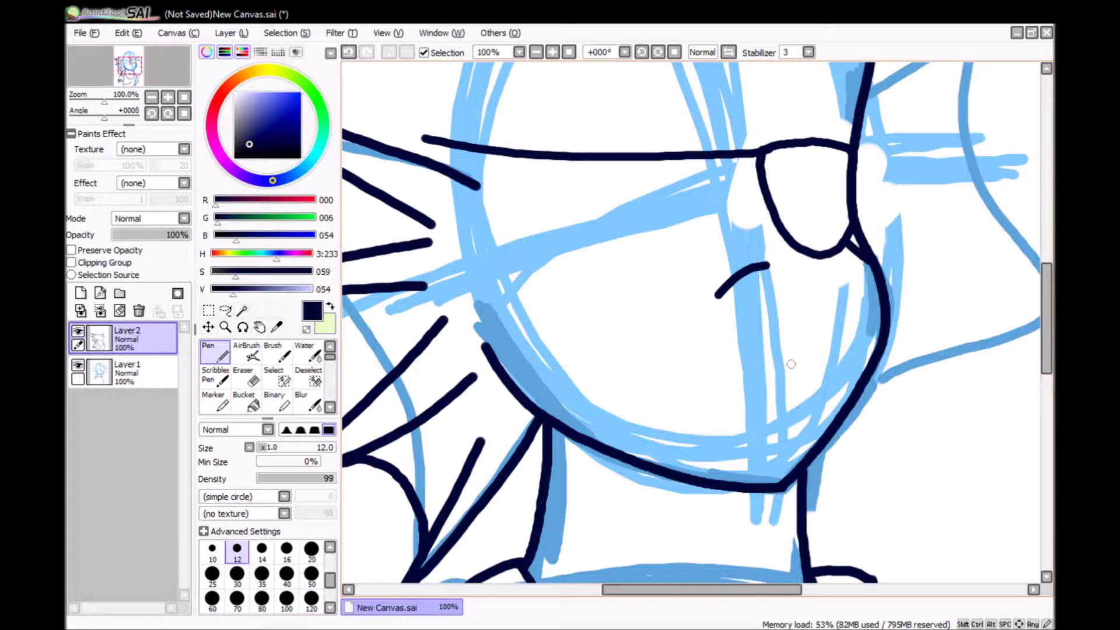
left_click_drag(790, 364, 688, 402)
key("ctrl+z")
mouse_move(839, 329)
left_mouse_down()
mouse_move(674, 385)
mouse_move(784, 426)
left_mouse_up()
left_click_drag(675, 386, 787, 429)
key("ctrl+z")
left_click(212, 551)
left_click_drag(707, 383, 744, 378)
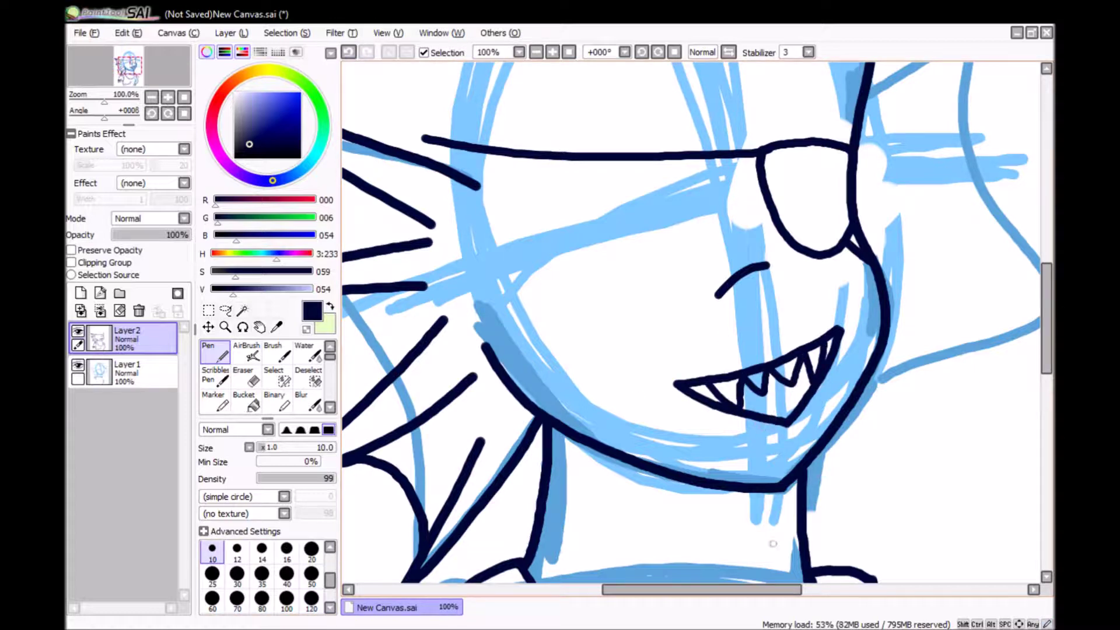
- Ink a large almond-shaped eye below the eye-patch strap, with an iris, pointed pupil and rounded highlight
left_click_drag(798, 589, 788, 608)
mouse_move(556, 223)
left_mouse_down()
mouse_move(641, 181)
mouse_move(728, 220)
left_mouse_up()
mouse_move(558, 238)
left_mouse_down()
mouse_move(604, 289)
mouse_move(722, 244)
left_mouse_up()
left_click_drag(613, 187, 666, 182)
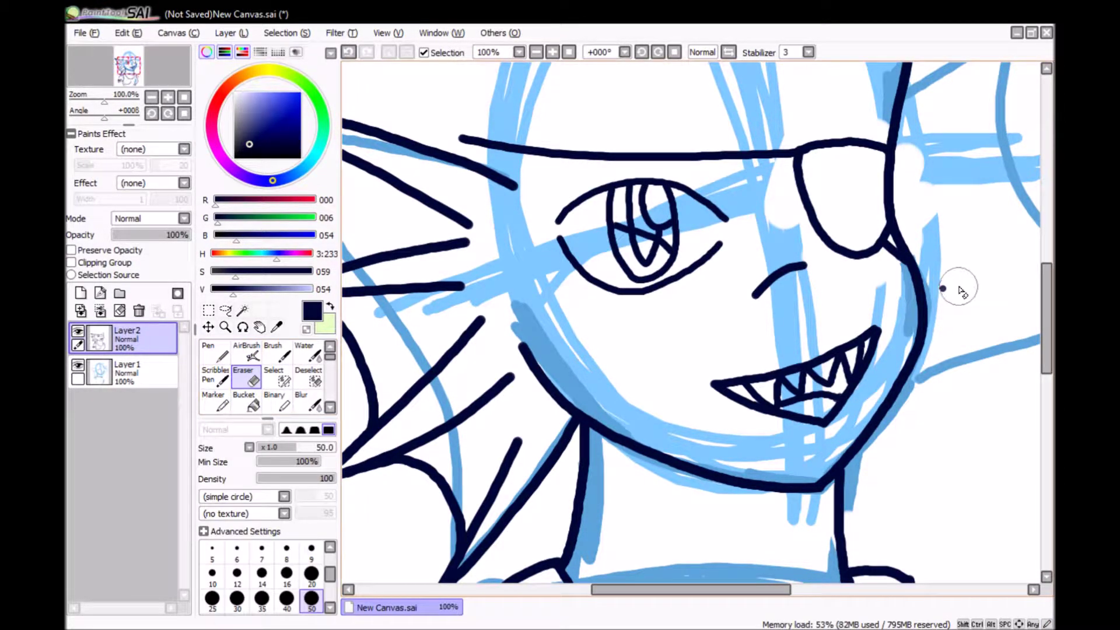
- Thicken the upper eyelid line and add a short crease above its inner end with the Pen at size 8
left_click(552, 52)
scroll(691, 321, "up", 3)
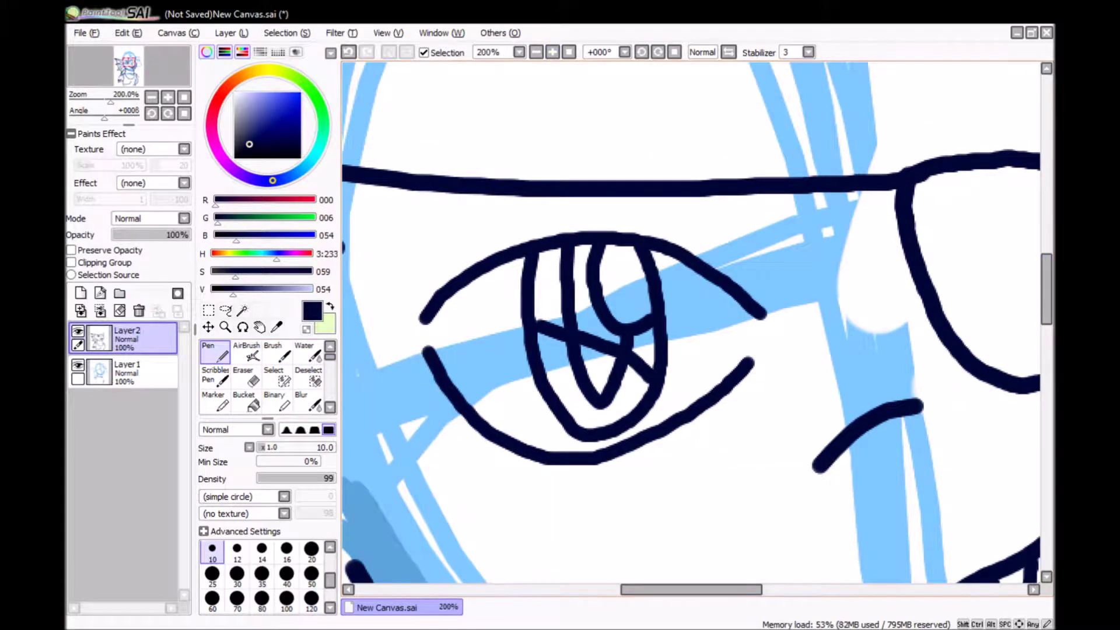
scroll(551, 317, "left", 2)
mouse_move(551, 318)
left_mouse_down()
mouse_move(598, 282)
mouse_move(769, 231)
left_mouse_up()
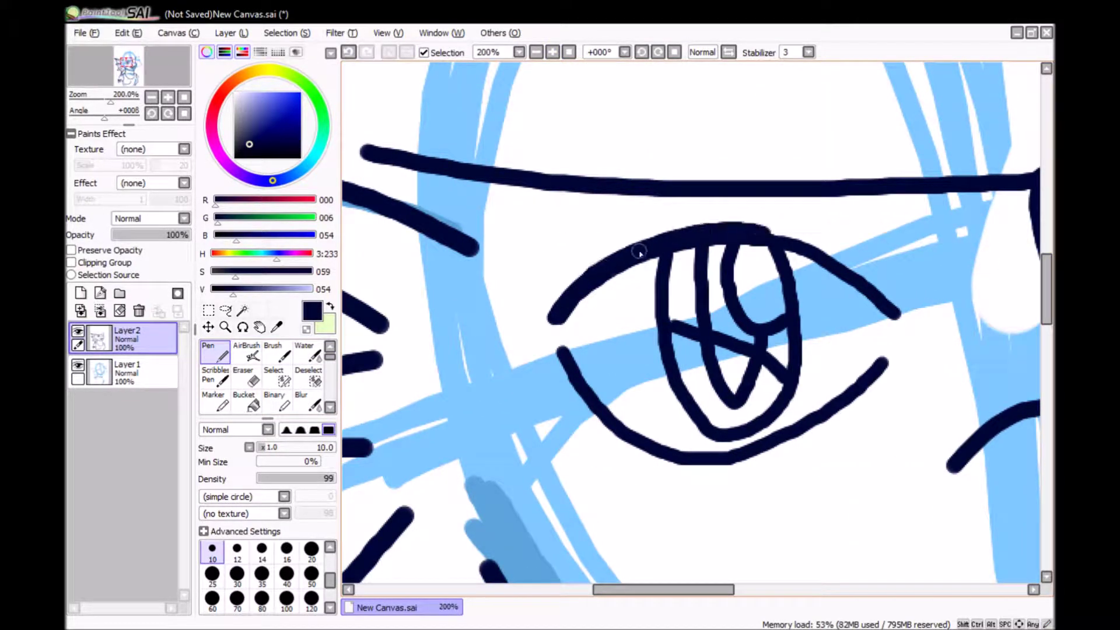
left_click_drag(843, 272, 893, 313)
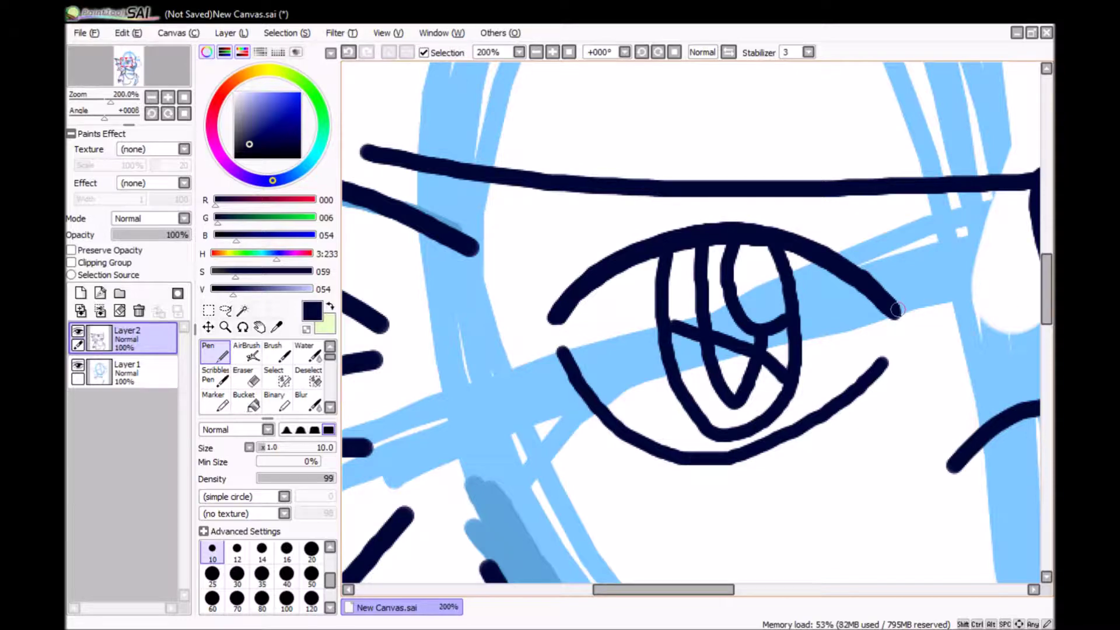
key("bracketleft")
key("bracketleft")
left_click_drag(831, 230, 881, 258)
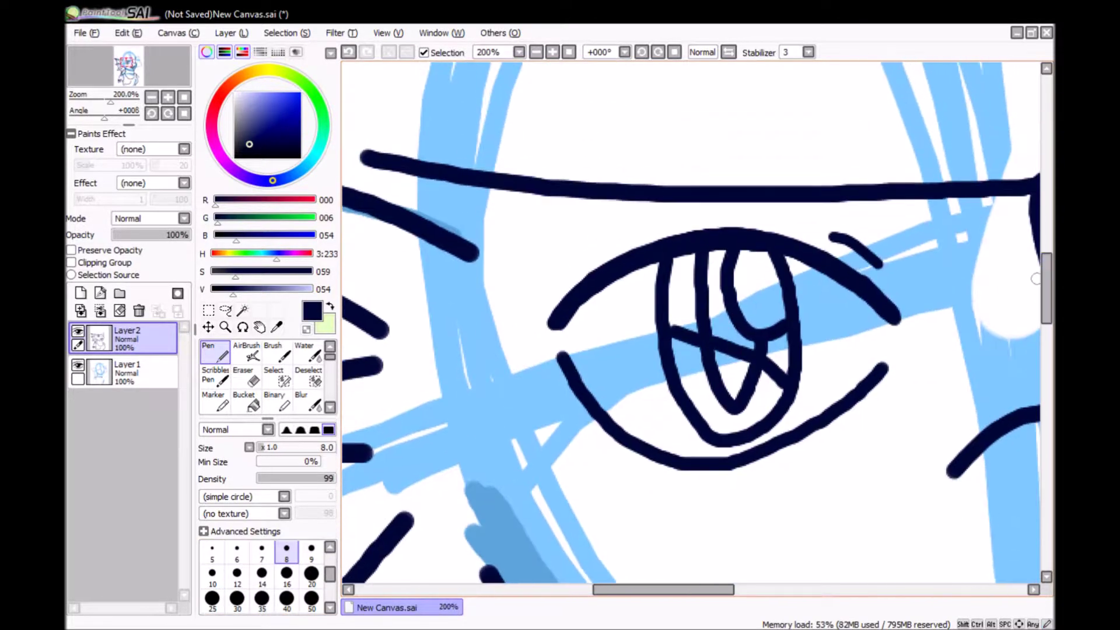
- Ink a long, wavy eyebrow above the eye-patch strap with the Pen at size 10
scroll(691, 324, "right", 3)
key("ctrl+minus")
key("bracketright")
key("bracketright")
mouse_move(716, 209)
left_mouse_down()
mouse_move(490, 232)
mouse_move(720, 215)
left_mouse_up()
key("ctrl+minus")
key("ctrl+z")
left_click_drag(708, 257, 578, 271)
left_click_drag(579, 272, 710, 257)
key("ctrl+plus")
key("ctrl+plus")
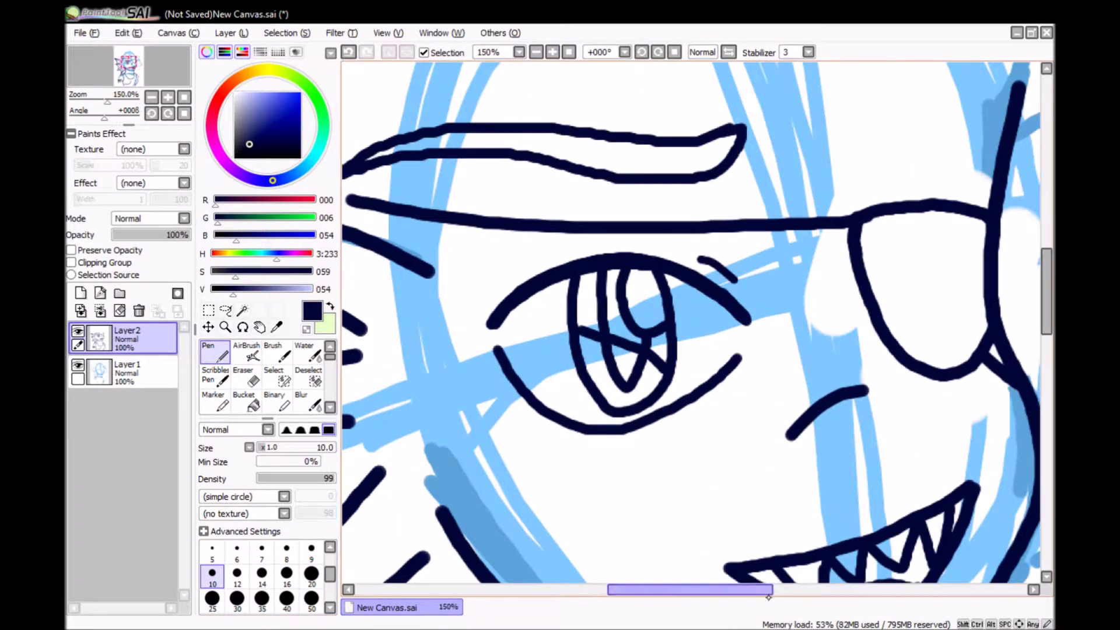
- Add a layer beneath the line art and sketch the hairline and side hair on it in pale lavender (164, 170, 222)
scroll(724, 128, "right", 1)
key("ctrl+minus")
key("ctrl+minus")
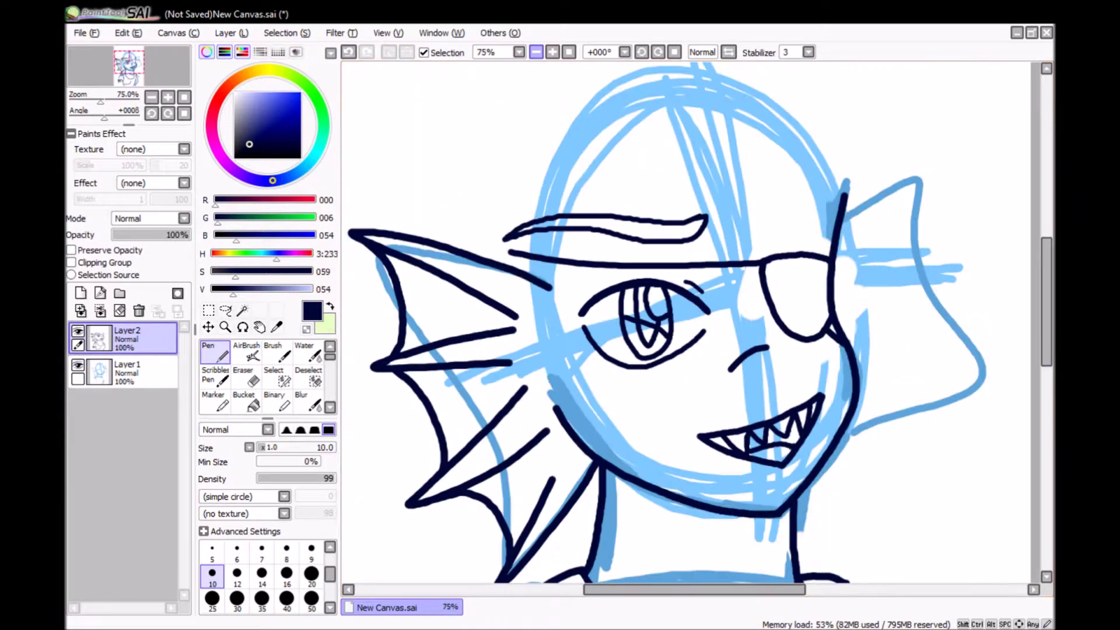
left_click(81, 292)
left_click(249, 101)
left_click_drag(525, 263, 761, 204)
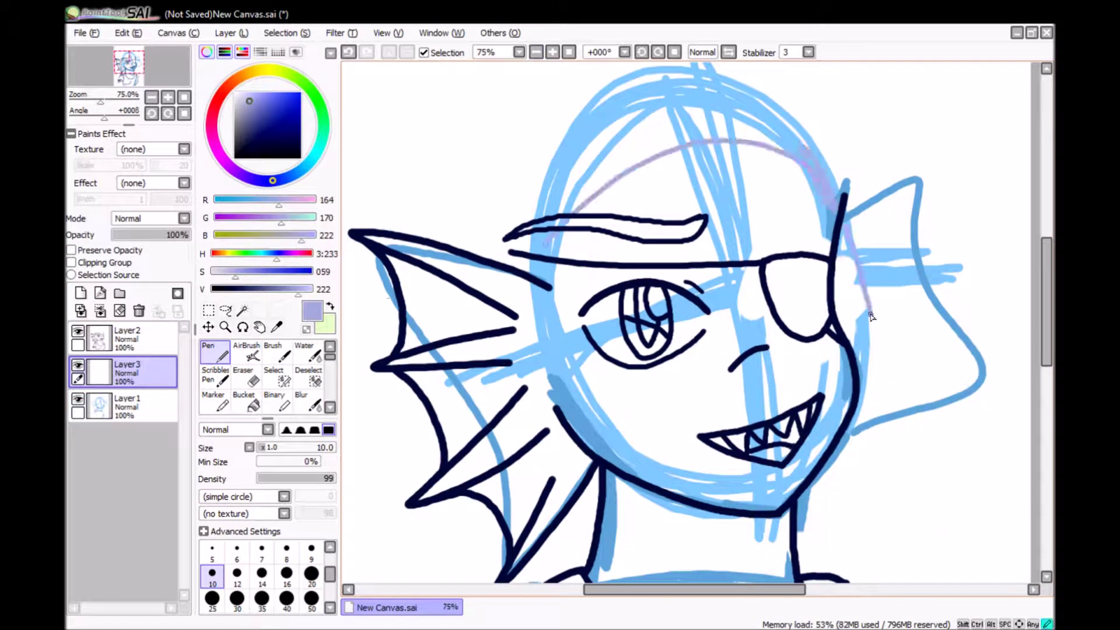
left_click_drag(845, 222, 956, 202)
left_click_drag(583, 175, 715, 186)
left_click_drag(901, 419, 935, 325)
- Sketch the rounded hair volume over the crown and down behind the head in lavender
key("ctrl+minus")
left_click_drag(420, 403, 594, 192)
left_click_drag(431, 344, 834, 151)
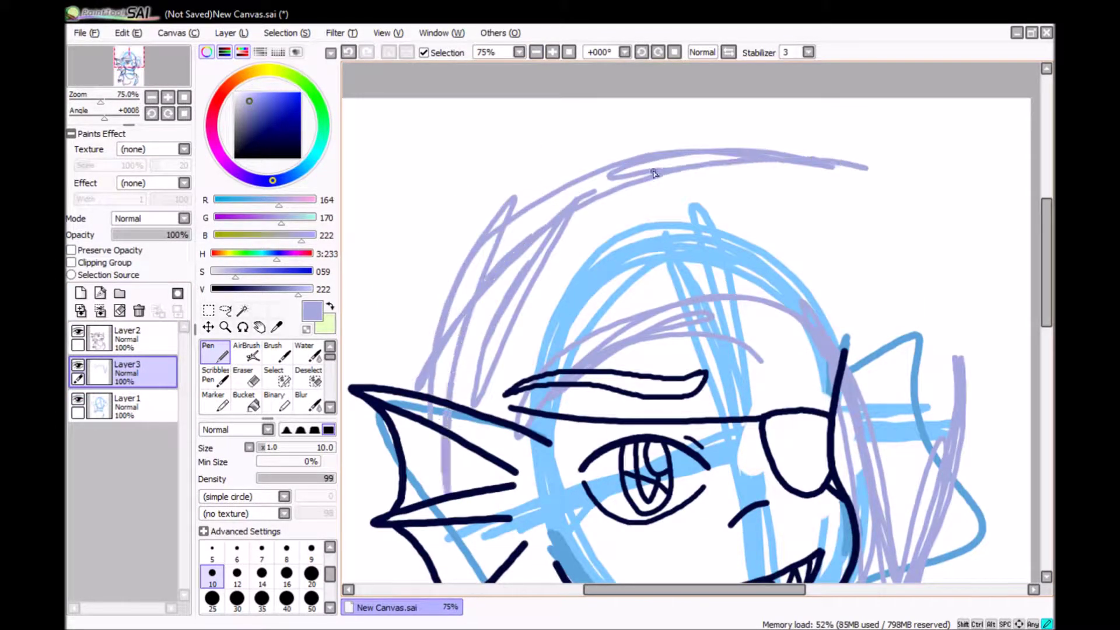
left_click_drag(677, 391, 956, 169)
key("ctrl+plus")
left_click_drag(376, 402, 611, 188)
left_click_drag(447, 198, 382, 408)
- Sketch the long hair falling behind the ear fin and past the shoulder
scroll(447, 197, "down", 5)
left_click_drag(408, 304, 373, 578)
left_click_drag(397, 577, 619, 397)
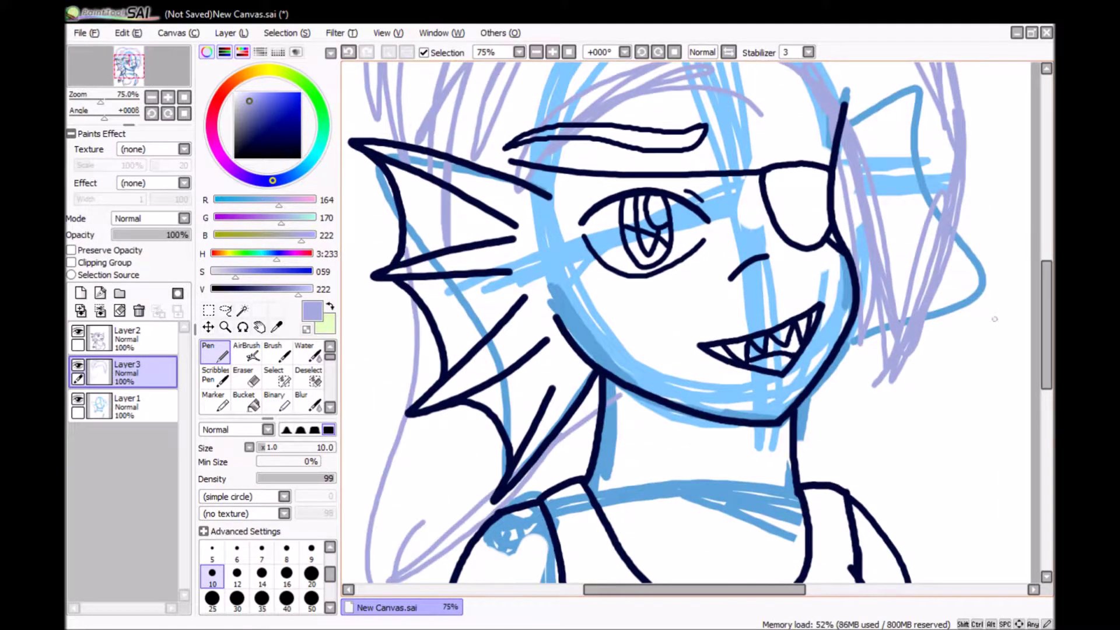
- On Layer2, ink the hair's parting line and the side strand's inner edge in the line art's navy
left_click(127, 335)
left_click(276, 326)
left_click(475, 402)
key("n")
scroll(688, 324, "up", 3)
key("ctrl+plus")
key("ctrl+plus")
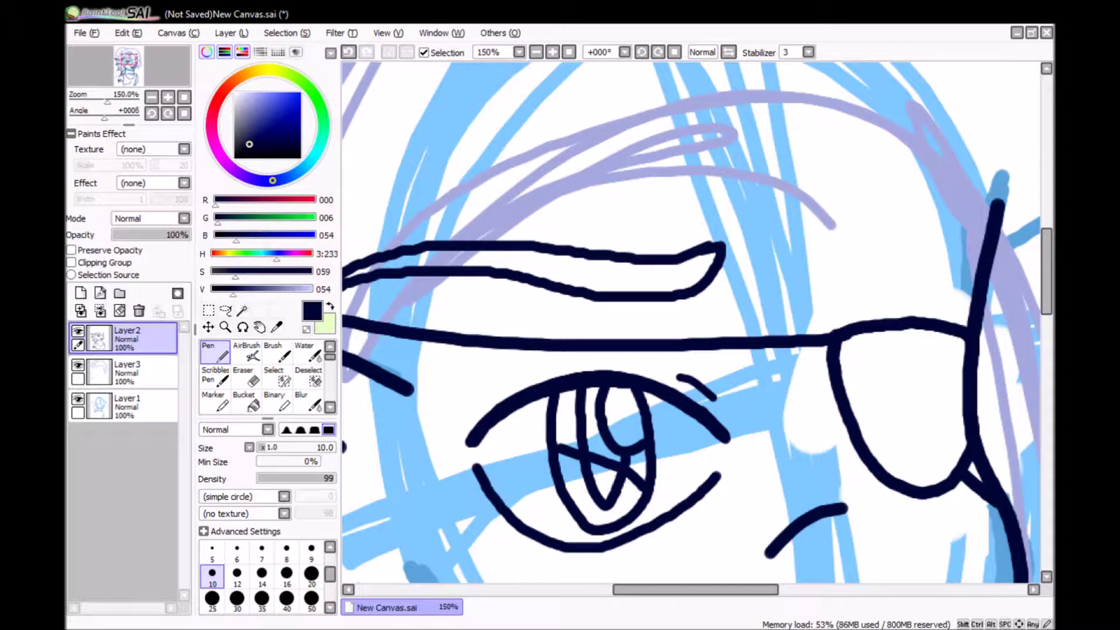
key("ctrl+minus")
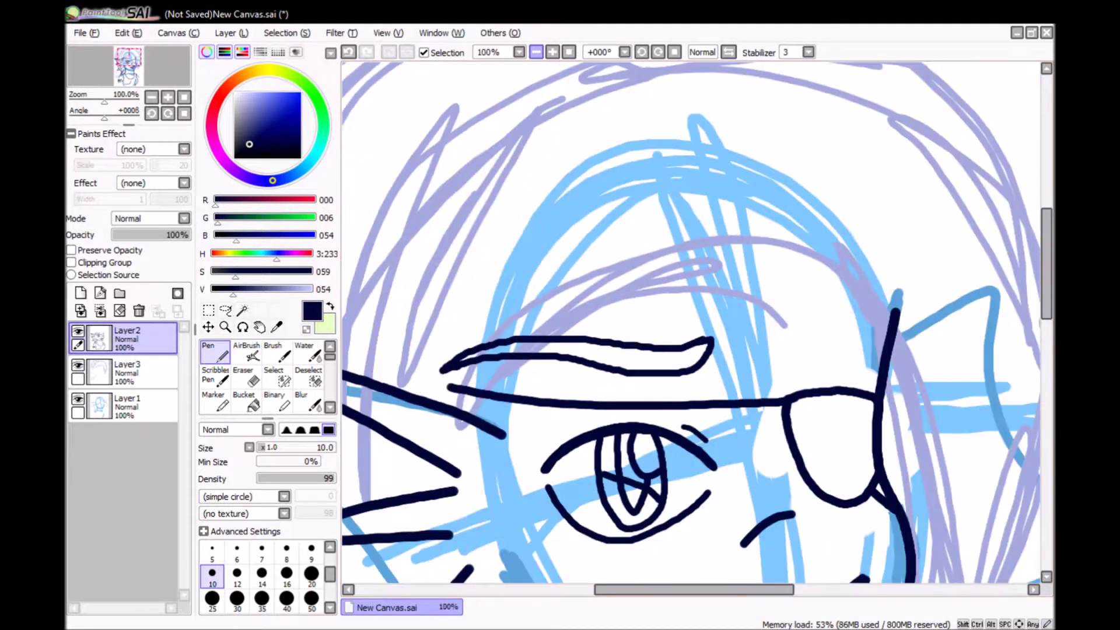
left_click_drag(683, 273, 843, 286)
left_click_drag(844, 286, 897, 427)
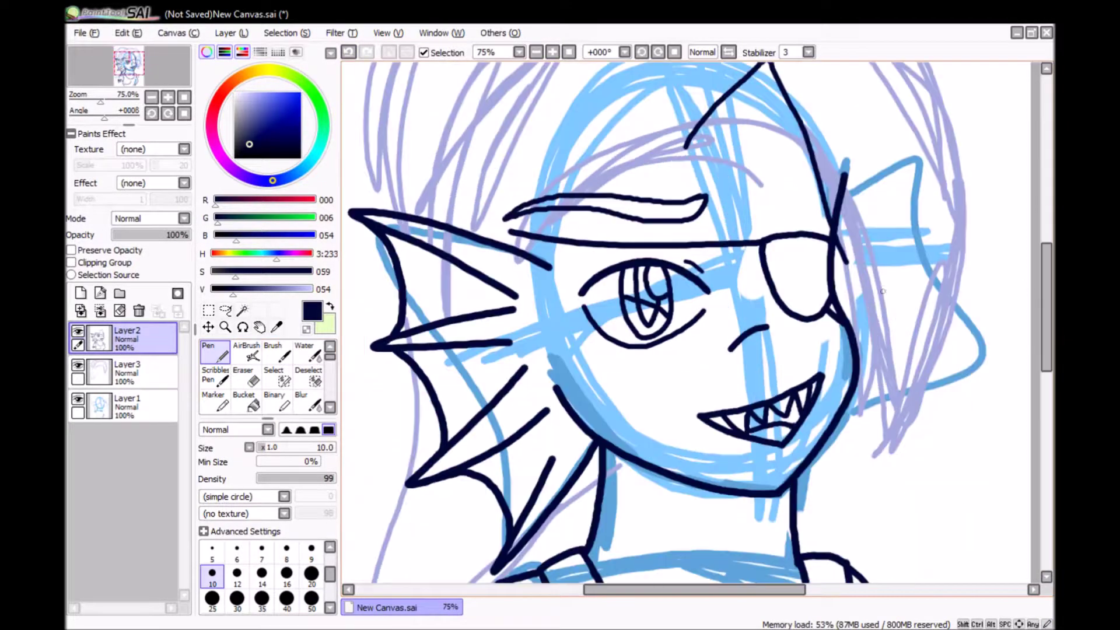
- Erase the face outline stub crossing the hair above the eye patch and ink the side strand's pointed tip
key("ctrl+plus")
key("e")
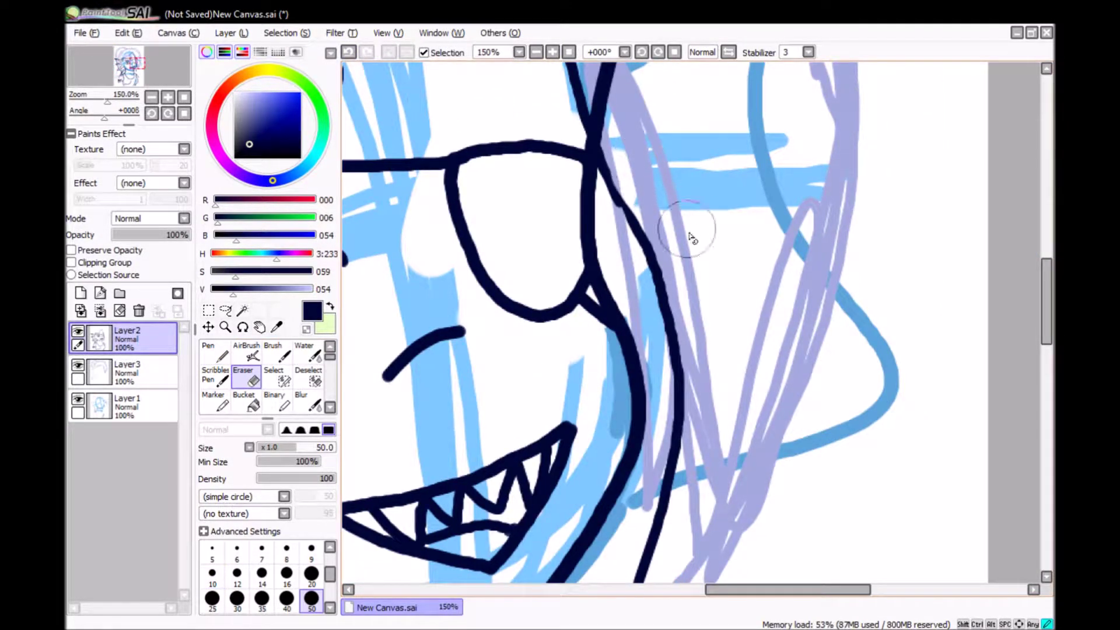
scroll(617, 172, "up", 3)
left_click_drag(616, 172, 612, 285)
key("n")
key("ctrl+minus")
key("ctrl+minus")
left_click_drag(663, 411, 732, 181)
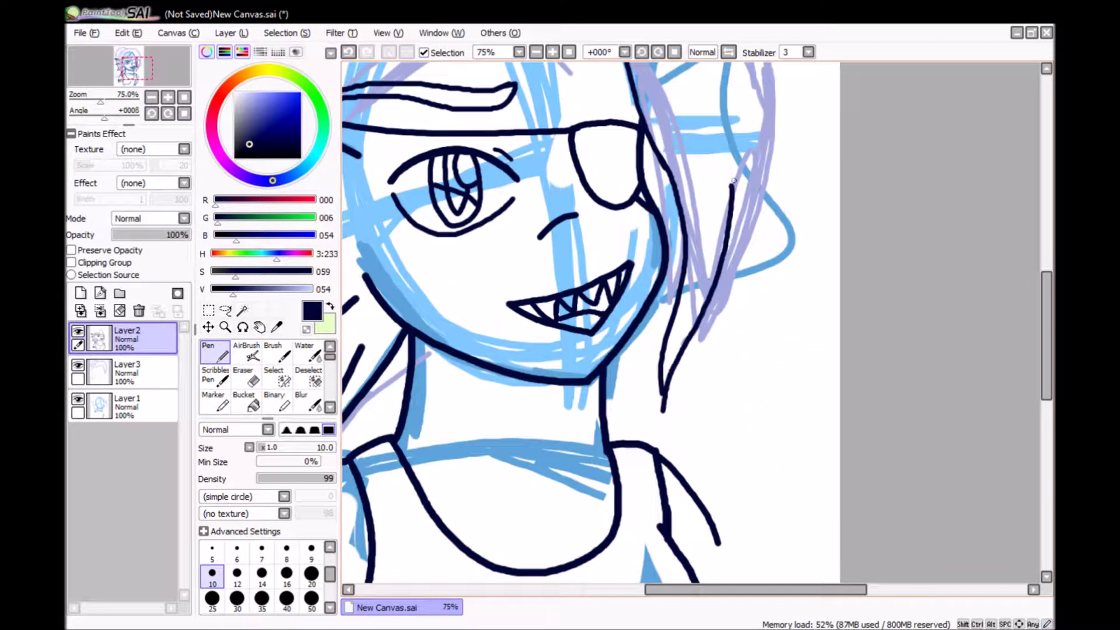
- Ink the outer edge of the side hair and a jagged tuft at the parting above the forehead
scroll(665, 438, "up", 3)
left_click_drag(576, 149, 600, 216)
scroll(611, 217, "down", 6)
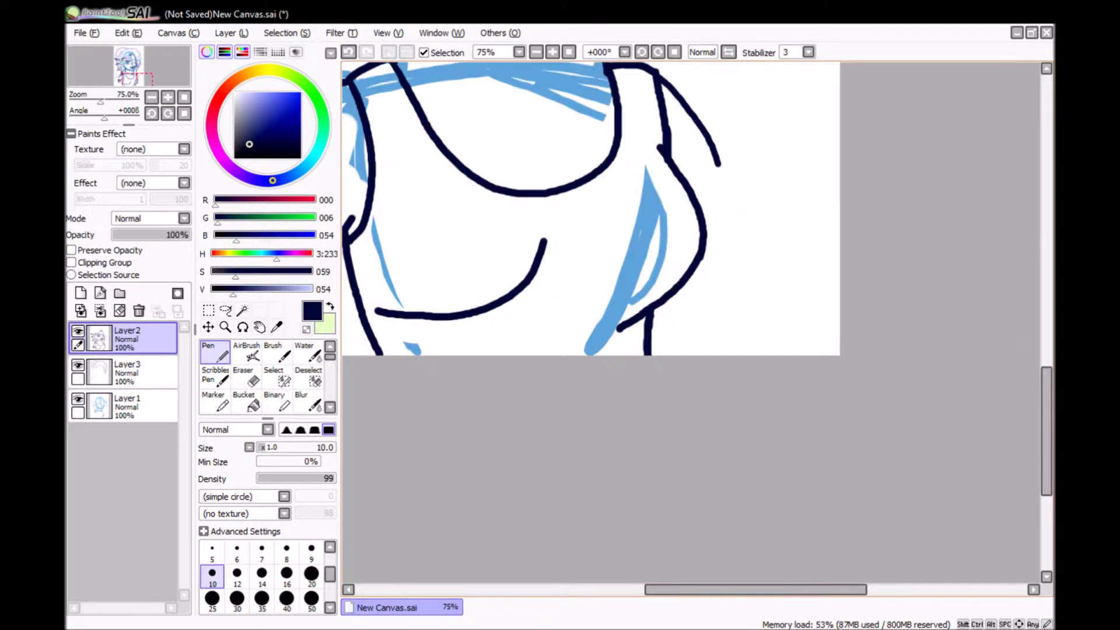
scroll(610, 217, "up", 5)
left_click_drag(729, 359, 726, 140)
scroll(726, 140, "up", 2)
mouse_move(476, 268)
left_mouse_down()
mouse_move(709, 163)
mouse_move(778, 358)
left_mouse_up()
- Ink a jagged hairline across the forehead and short ear lines between the face and the side hair
scroll(778, 358, "down", 1)
scroll(575, 279, "left", 3)
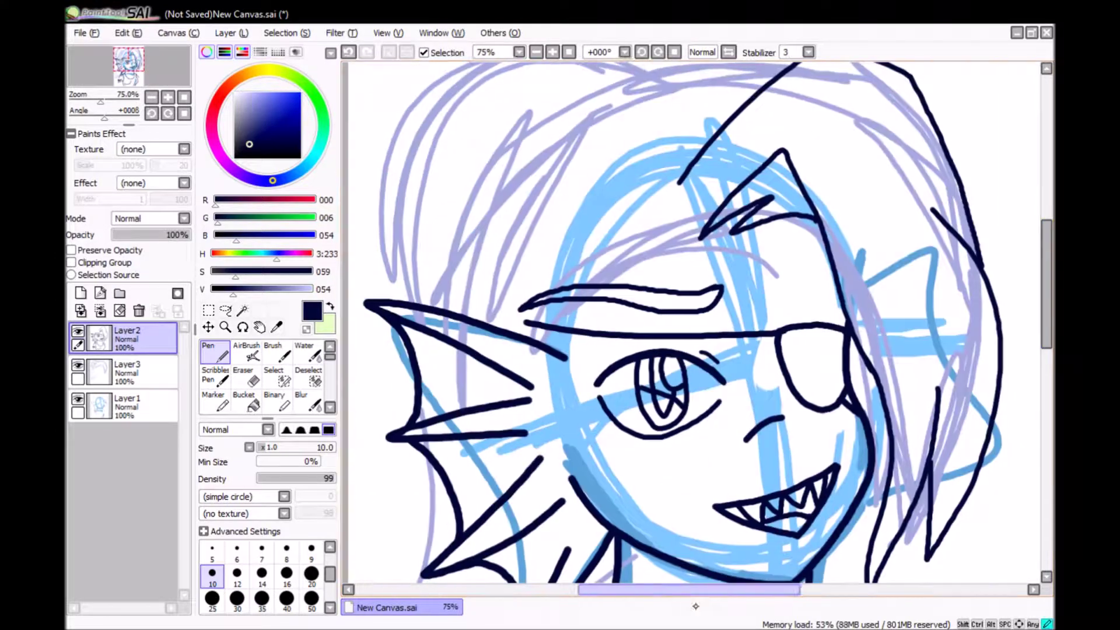
left_click_drag(647, 238, 582, 261)
scroll(530, 354, "down", 1)
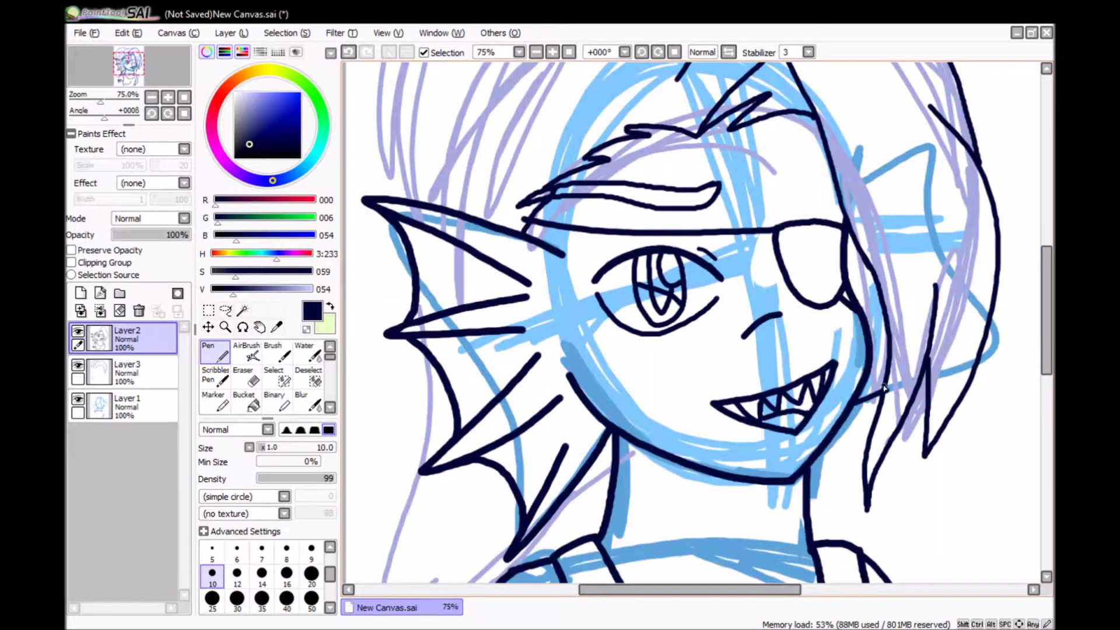
scroll(885, 372, "up", 1)
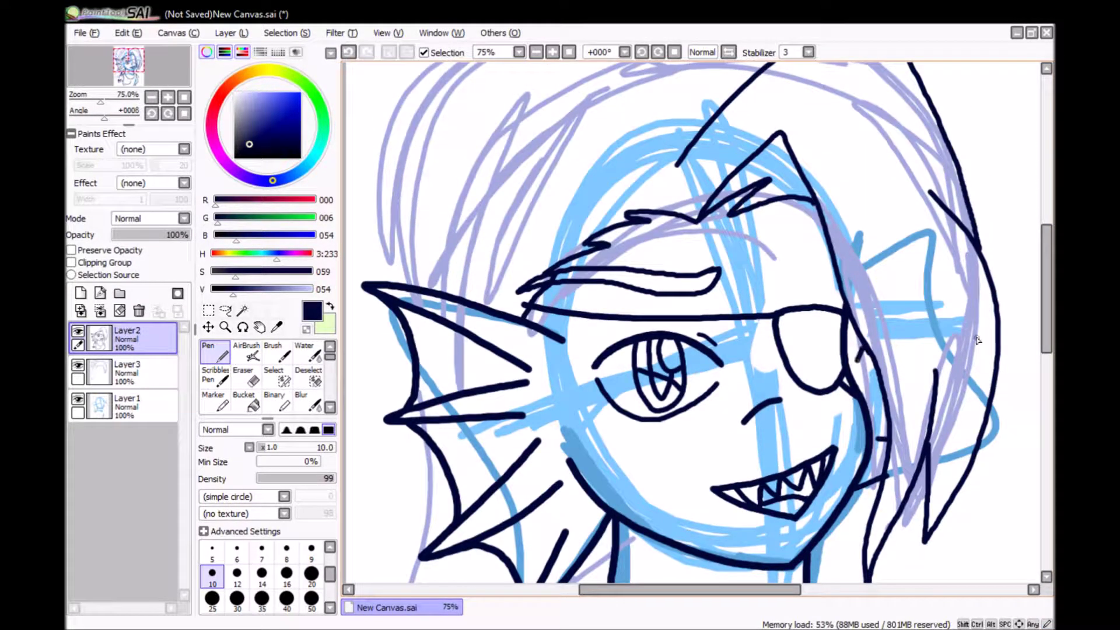
- Ink the top outline of the crown and the outer contour of the back hair down to the ear fin
scroll(866, 345, "up", 1)
left_click_drag(788, 119, 448, 368)
mouse_move(642, 109)
left_mouse_down()
mouse_move(471, 150)
mouse_move(392, 369)
left_mouse_up()
- Ink the long back hair sweeping from behind the ear fin down past the shoulder to a pointed end
scroll(589, 122, "down", 4)
left_click_drag(434, 186, 373, 550)
left_click_drag(424, 338, 379, 575)
left_click_drag(378, 456, 439, 584)
scroll(1039, 393, "down", 2)
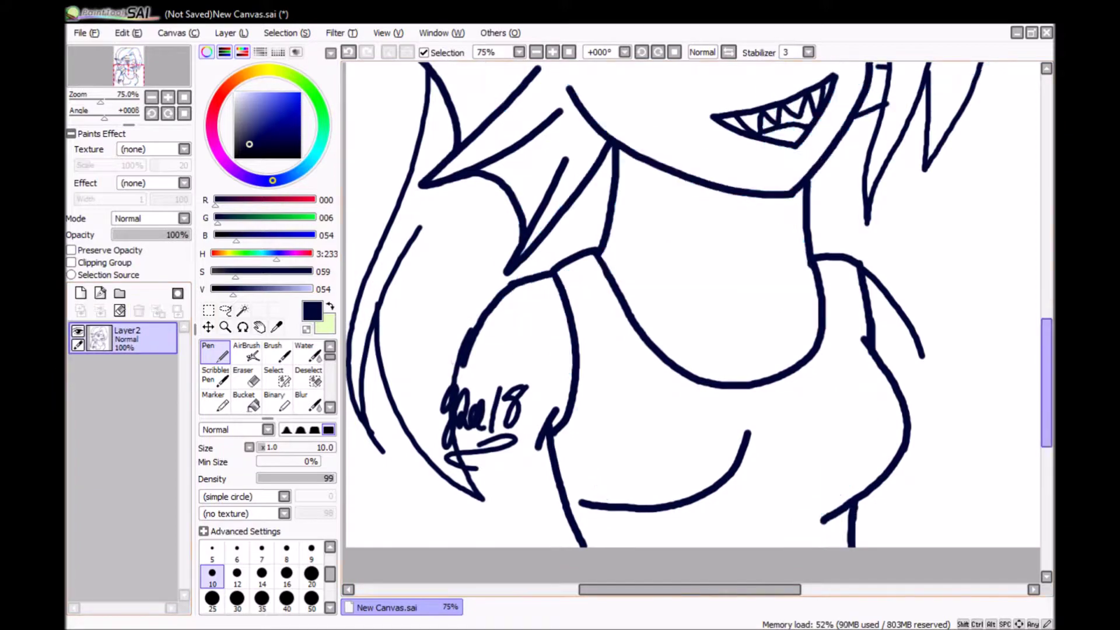
- Add thin strand lines to the back hair above the ear fin and the parting tuft with the Pen at size 7
key("minus")
key("minus")
key("minus")
key("plus")
key("plus")
key("plus")
left_click(262, 553)
left_click_drag(491, 176, 416, 340)
key("ctrl+z")
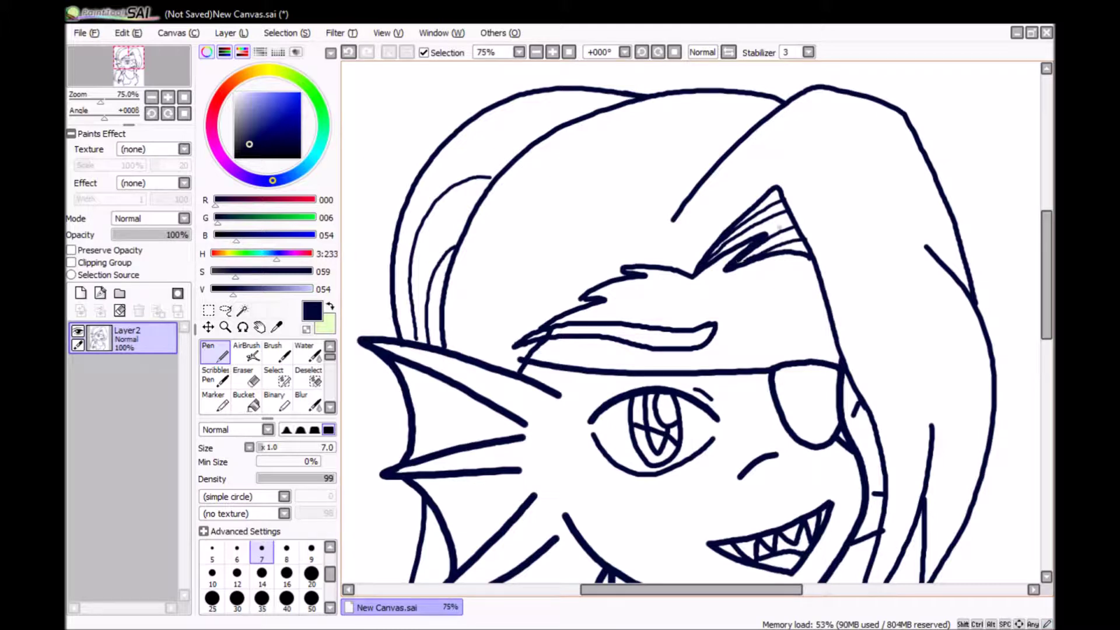
- Draw thin strand lines through the side hair beside the eye patch and along the crown above the ear fin
scroll(1012, 344, "down", 3)
left_click_drag(921, 286, 865, 513)
key("ctrl+z")
key("ctrl+z")
left_click_drag(910, 291, 861, 516)
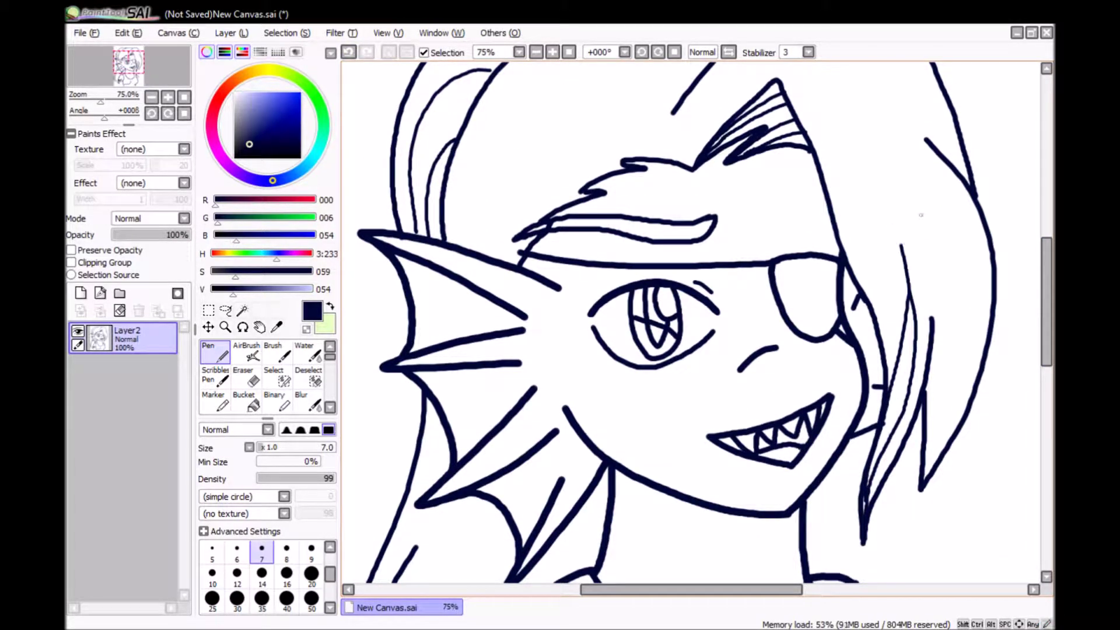
scroll(691, 320, "up", 4)
left_click_drag(566, 241, 468, 373)
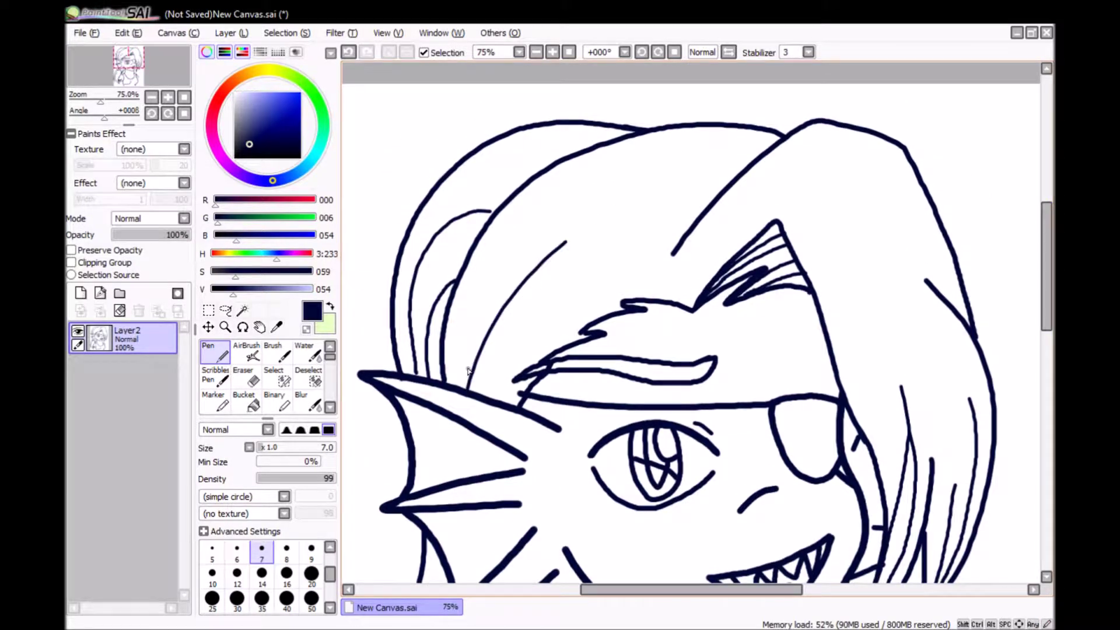
- Add strand lines along the long back hair below the ear fin
scroll(522, 359, "down", 10)
mouse_move(493, 262)
left_mouse_down()
mouse_move(408, 440)
mouse_move(418, 500)
left_mouse_up()
left_click_drag(408, 298, 352, 489)
left_click_drag(438, 198, 402, 286)
left_click(237, 574)
key("ctrl+z")
- Add a new layer for the flat colors, place it beneath Layer2 and make Layer2 the selection source
scroll(691, 323, "up", 6)
left_click(80, 293)
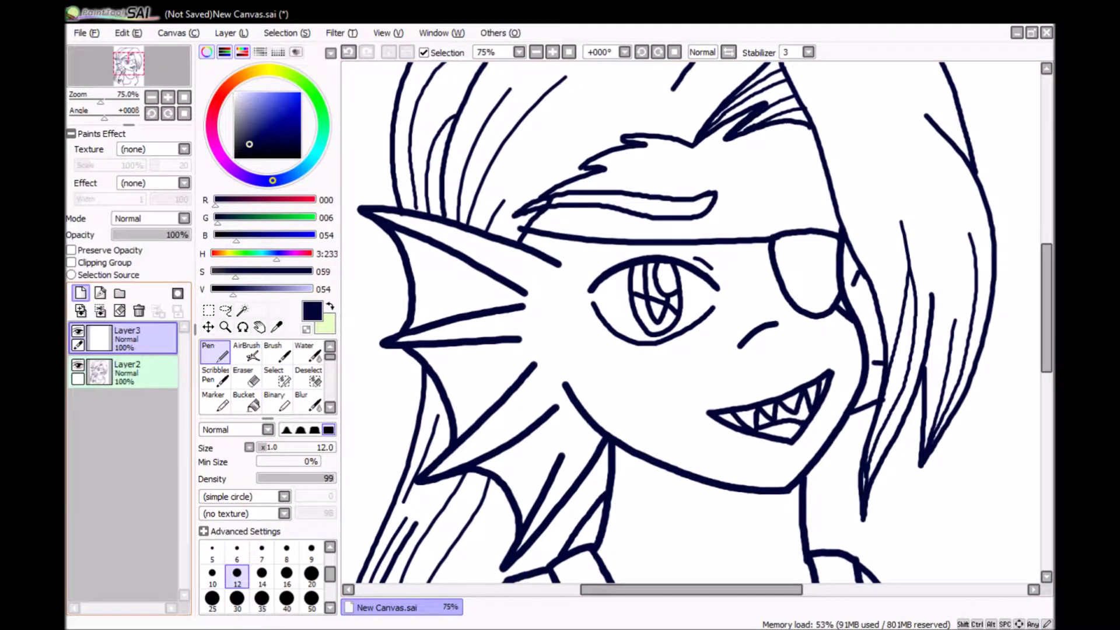
- Try to select the face, ear fin and neck with the Magic Wand on Layer3
left_click(242, 310)
left_click(671, 373)
left_click(991, 233, "shift")
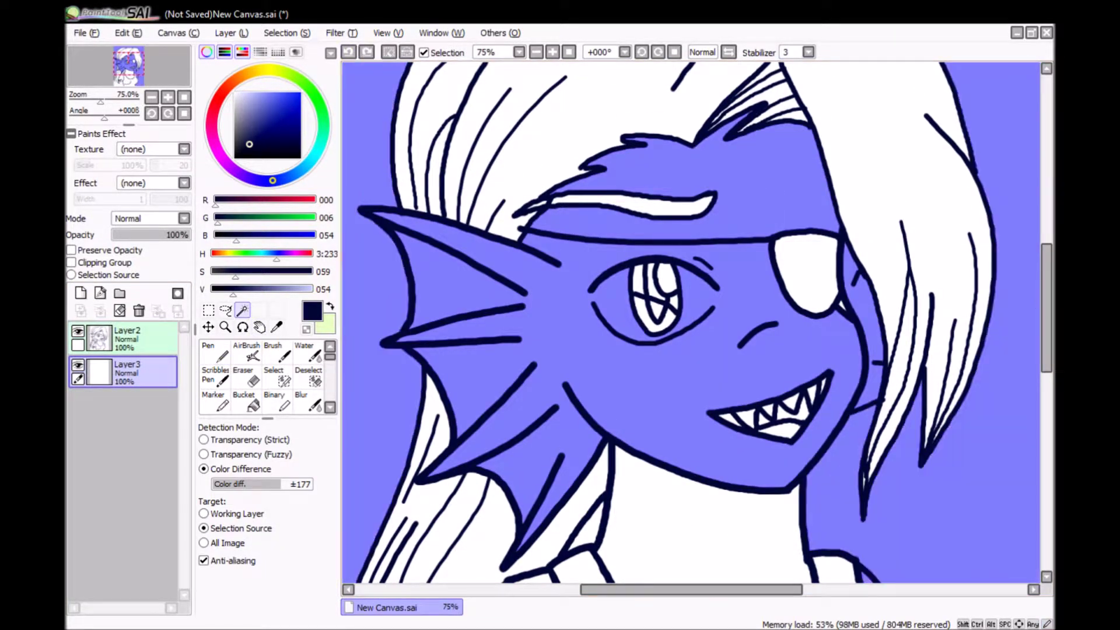
key("ctrl+z")
scroll(691, 324, "down", 7)
scroll(691, 323, "up", 7)
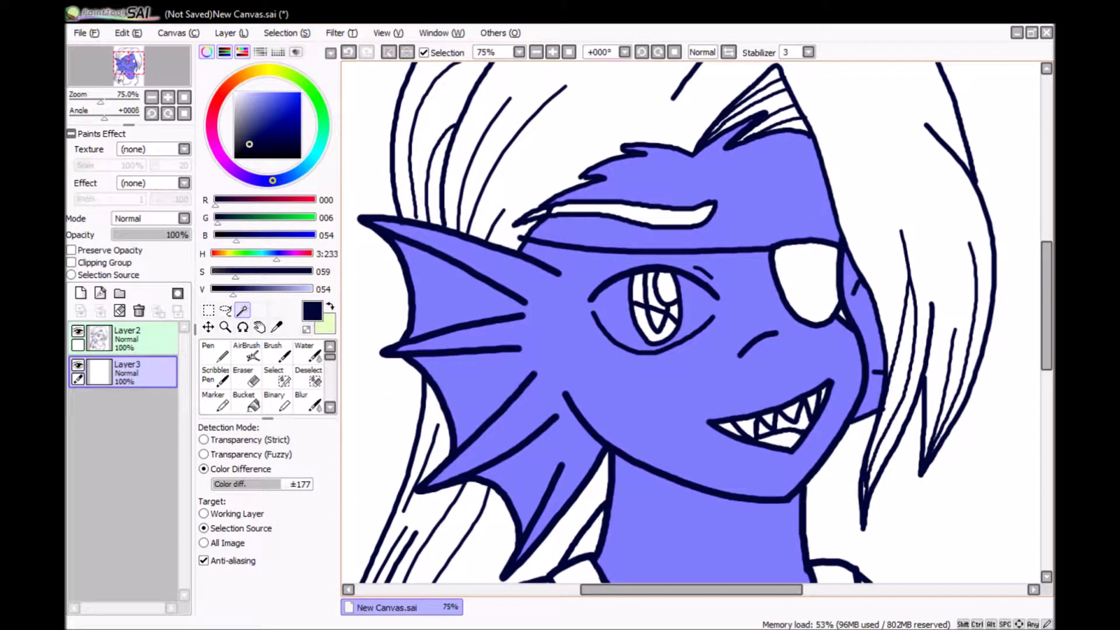
scroll(691, 321, "down", 3)
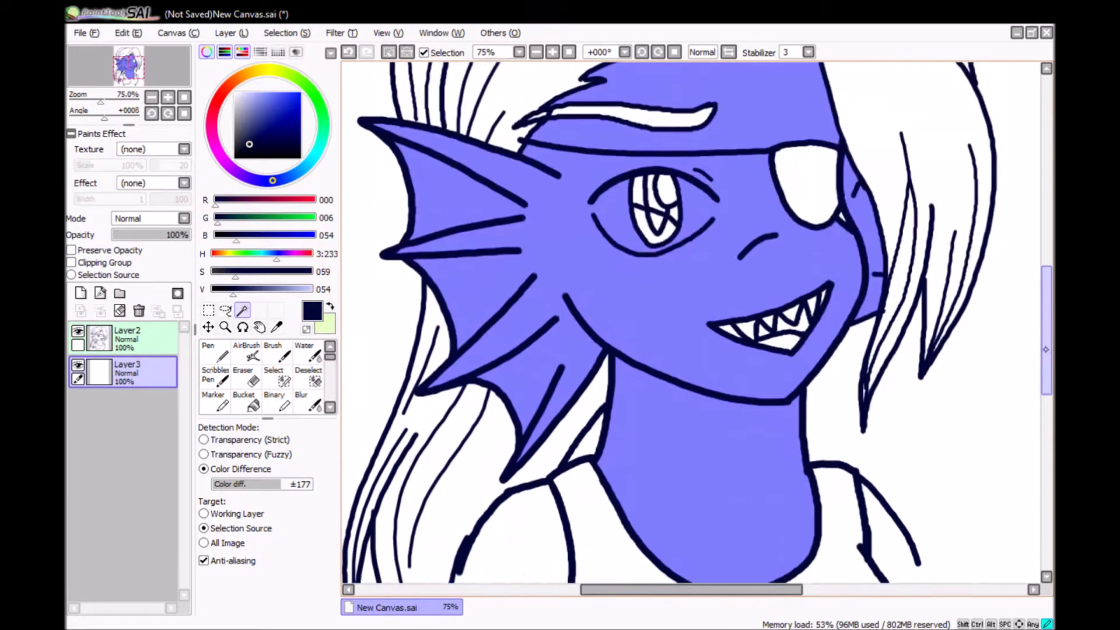
- Clear the selection and close the open arm ends on Layer2 with white Pen lines at size 5
key("ctrl+z")
key("n")
scroll(691, 321, "up", 3)
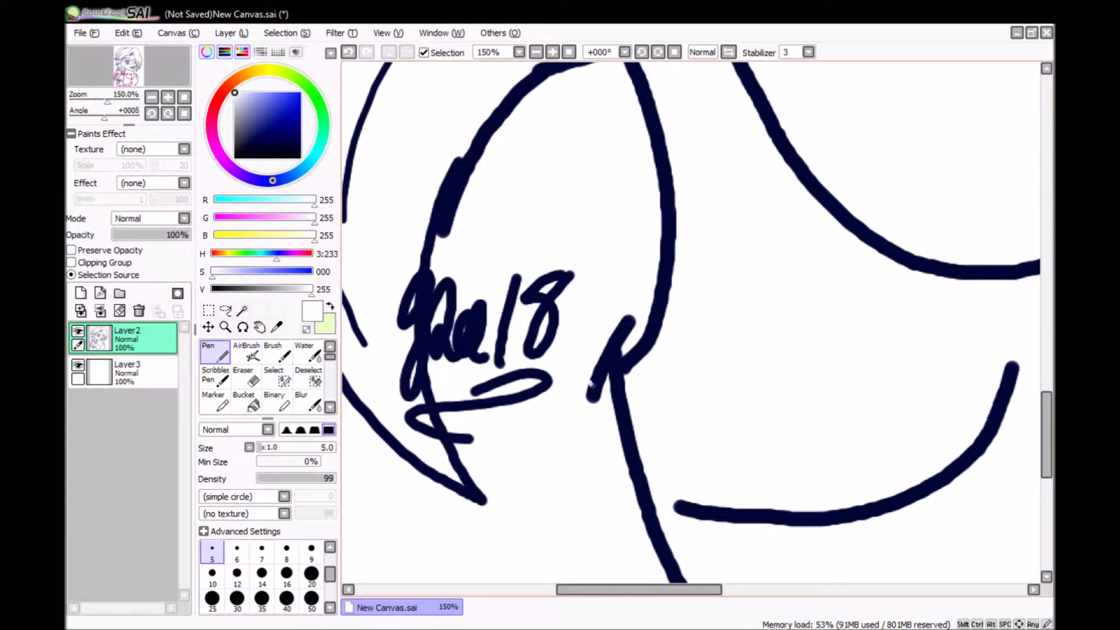
left_click_drag(635, 590, 670, 222)
scroll(634, 262, "down", 4)
- On Layer3, select the skin areas with the Magic Wand and lower its color difference to ±89
left_click(129, 372)
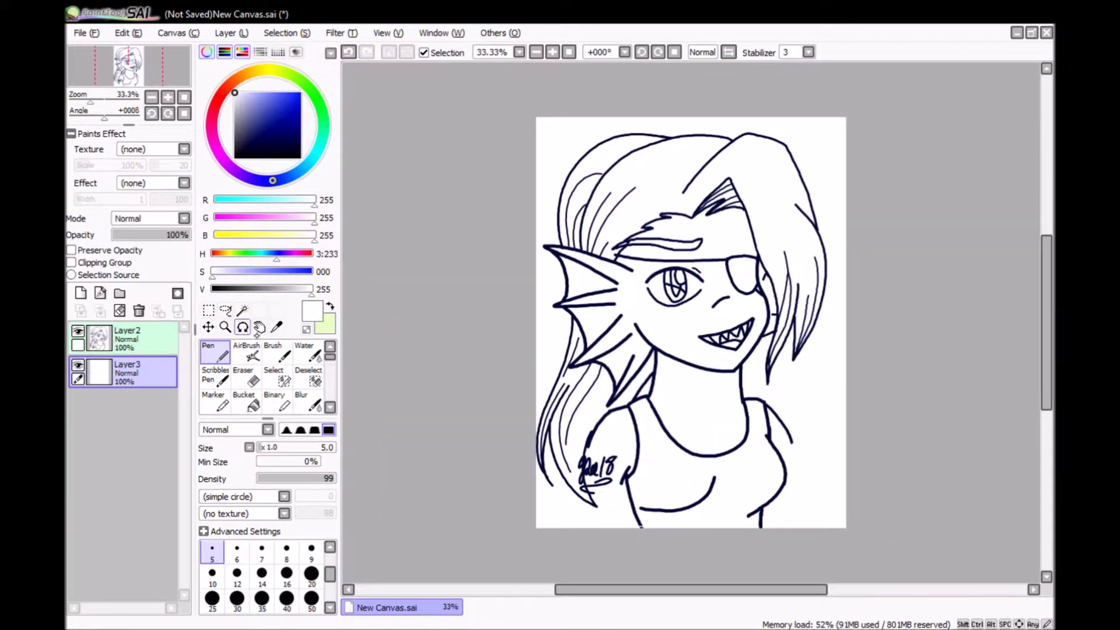
left_click(242, 310)
left_click(665, 333)
left_click(834, 444)
left_click(552, 52)
scroll(691, 324, "down", 3)
left_click(569, 52)
left_click(244, 483)
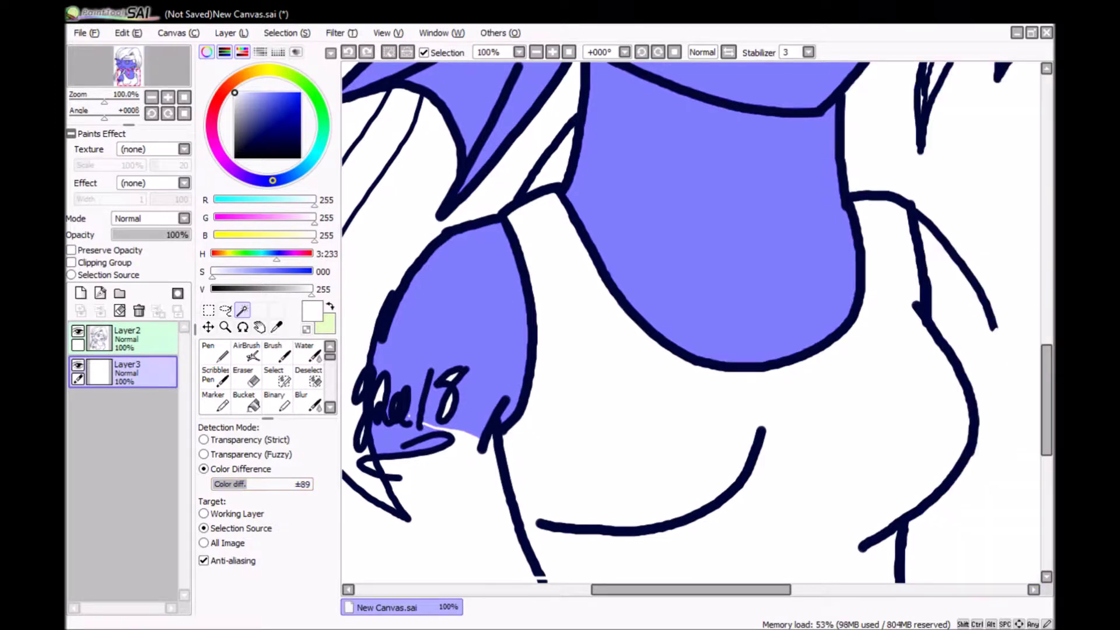
left_click(552, 52)
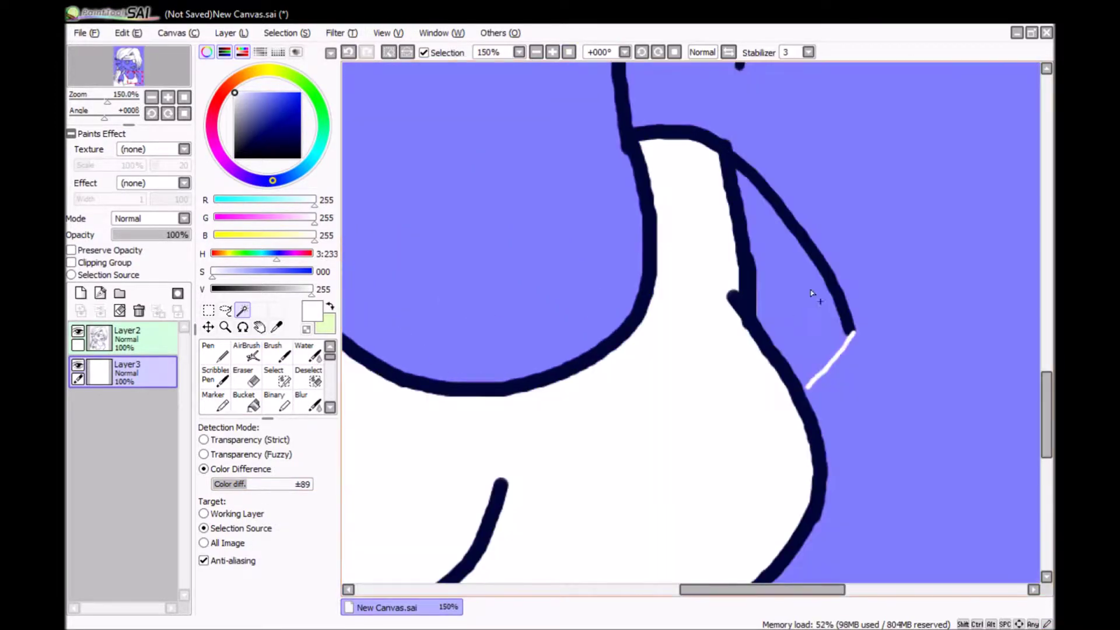
- Clear the selection and patch the white closing line at the far arm's open end on Layer2
left_click(128, 338)
key("ctrl+i")
key("ctrl+d")
key("ctrl+plus")
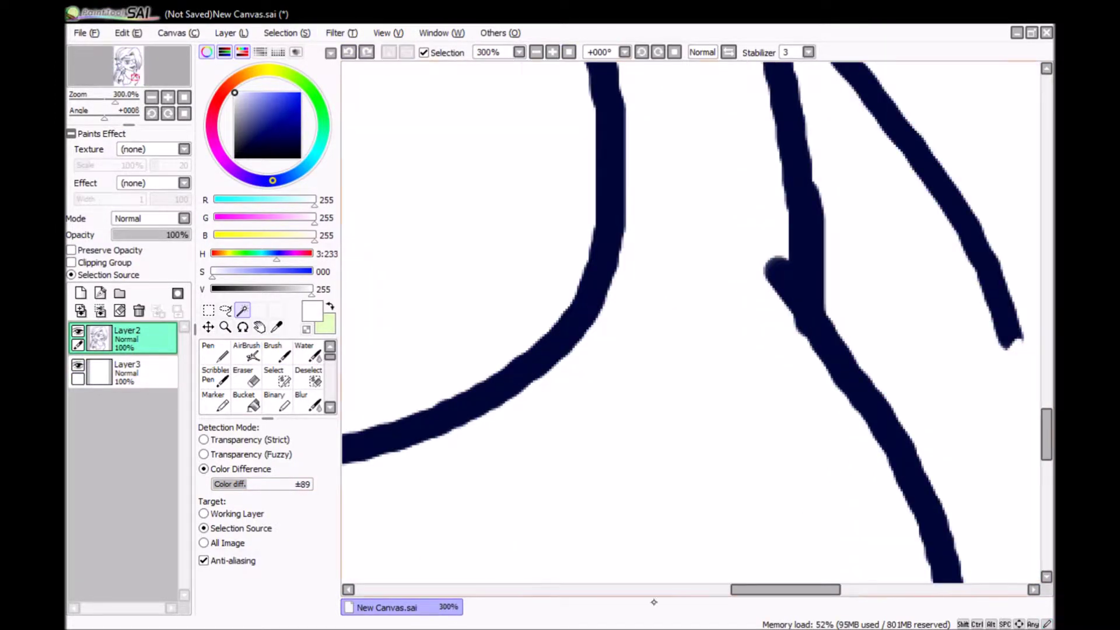
key("n")
key("w")
- On Layer3, select the neck, both arms, the face and the ear fin with the Magic Wand
left_click(128, 372)
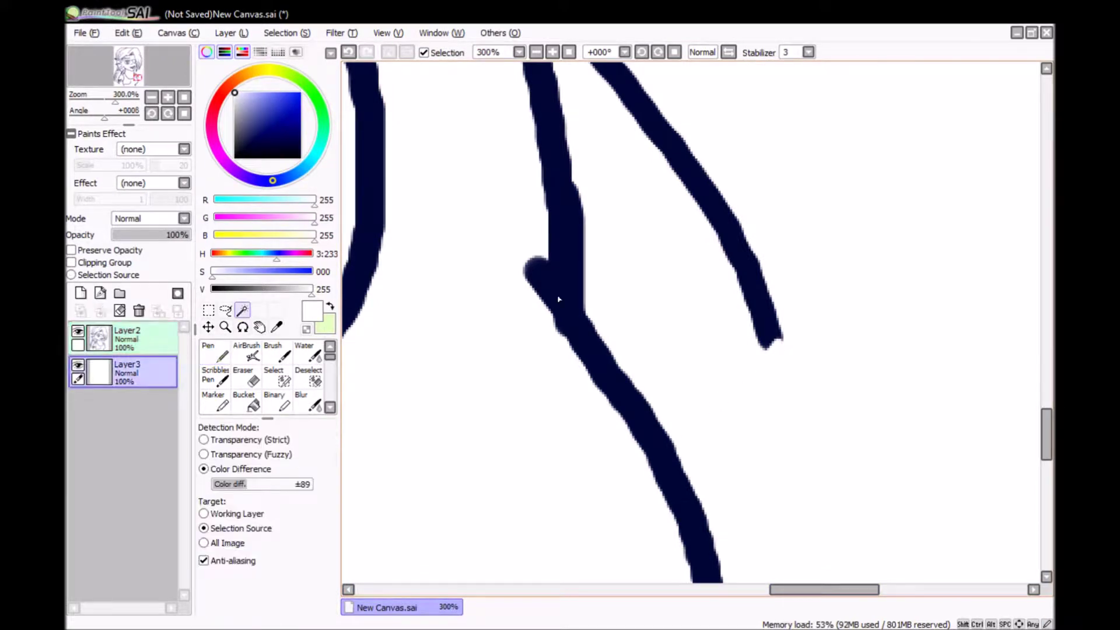
key("ctrl+minus")
key("ctrl+minus")
key("ctrl+minus")
left_click(676, 443)
left_click(568, 455)
key("ctrl+plus")
key("ctrl+plus")
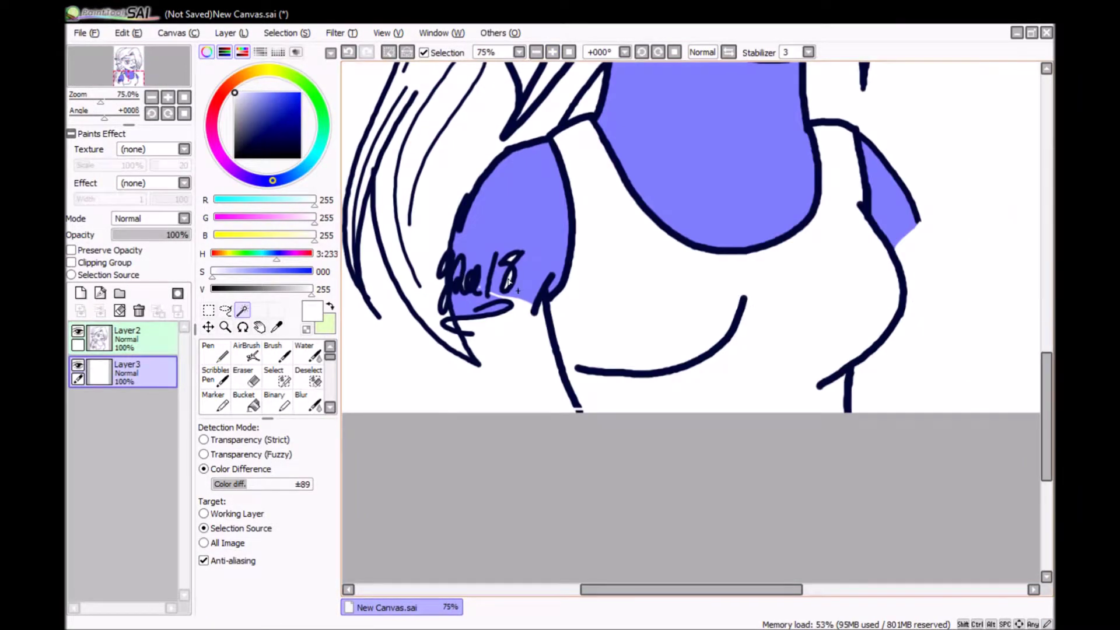
key("ctrl+plus")
key("ctrl+plus")
scroll(521, 252, "up", 5)
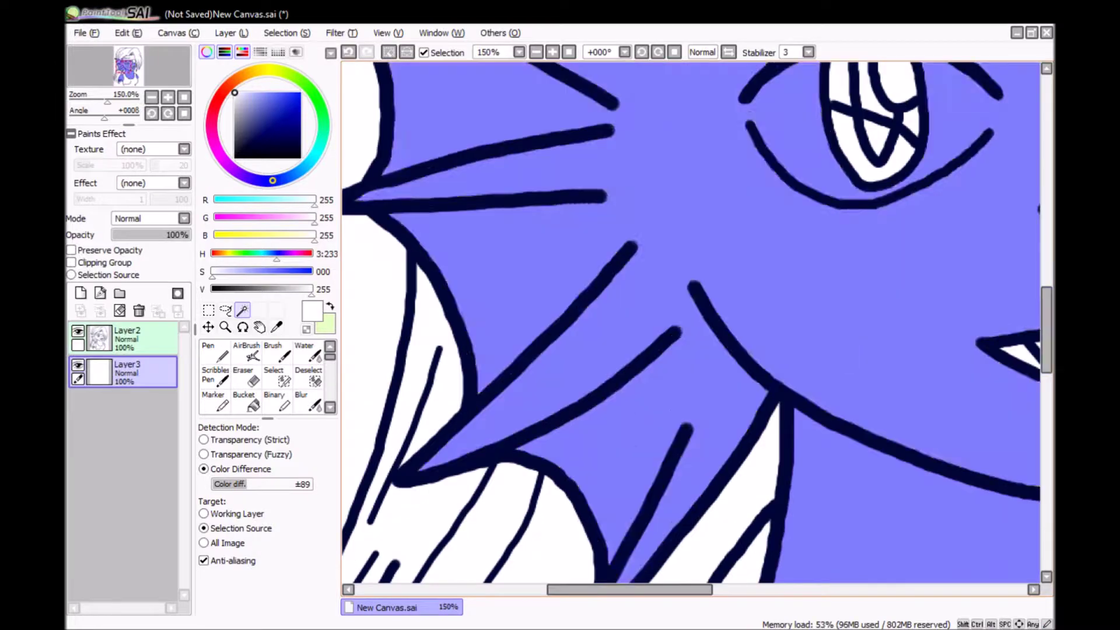
- Hide the selection display and paint the face, ear fin, neck and arms light blue (RGB 133, 205, 255) with the Pen at size 50 on Layer3
key("ctrl+minus")
key("ctrl+minus")
key("ctrl+plus")
key("ctrl+plus")
key("ctrl+minus")
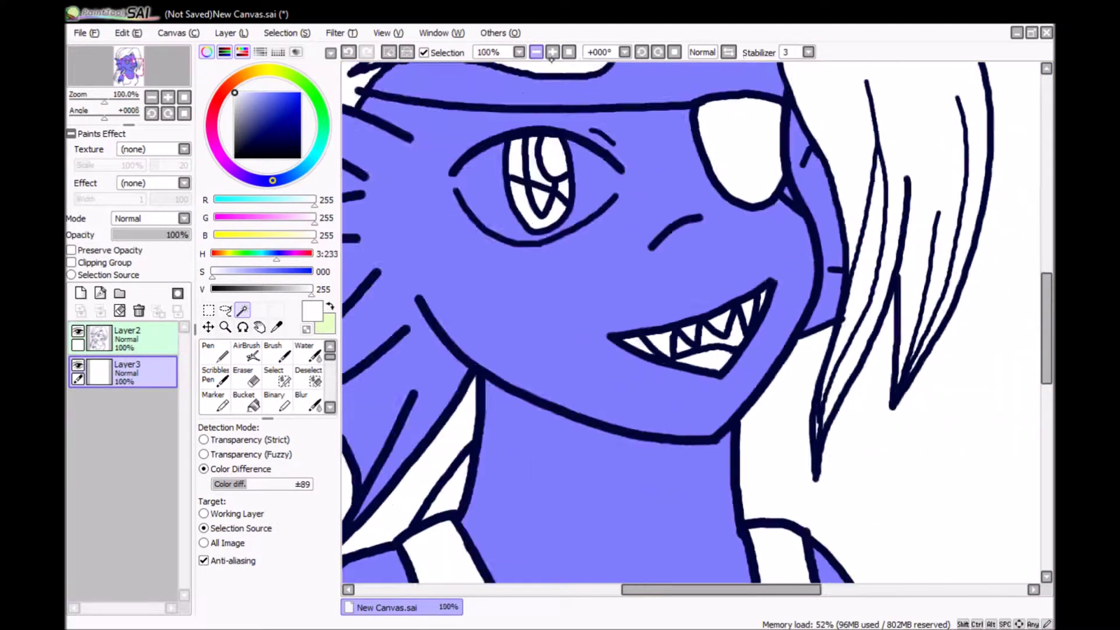
key("ctrl+d")
key("ctrl+minus")
key("ctrl+minus")
key("ctrl+minus")
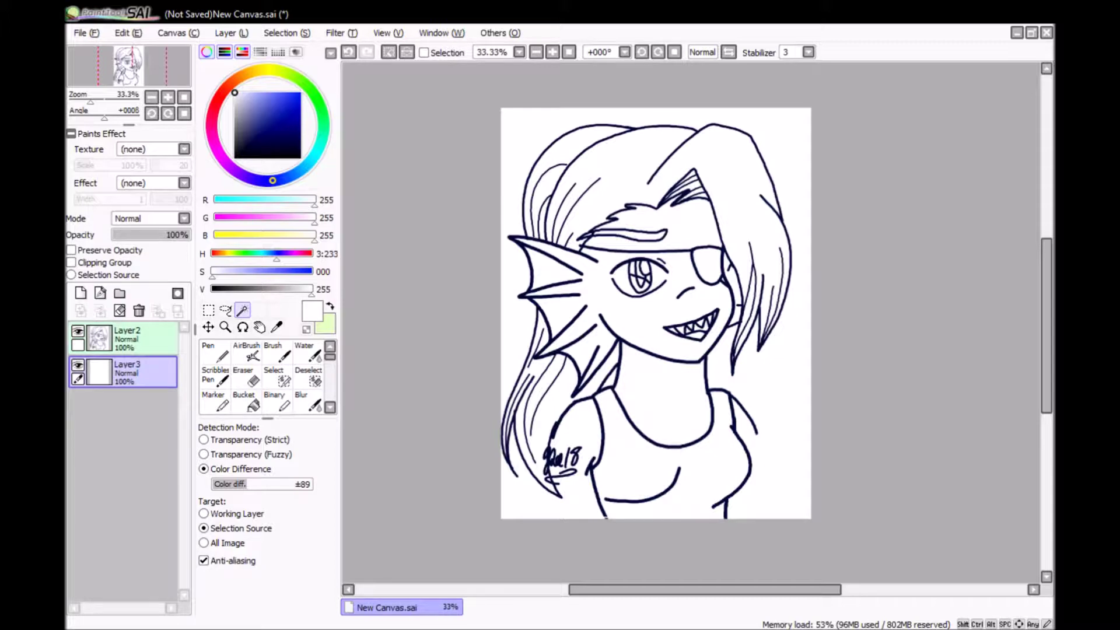
left_click(299, 170)
left_click(266, 93)
left_click(215, 352)
mouse_move(522, 245)
left_mouse_down()
mouse_move(585, 373)
mouse_move(647, 432)
mouse_move(696, 412)
left_mouse_up()
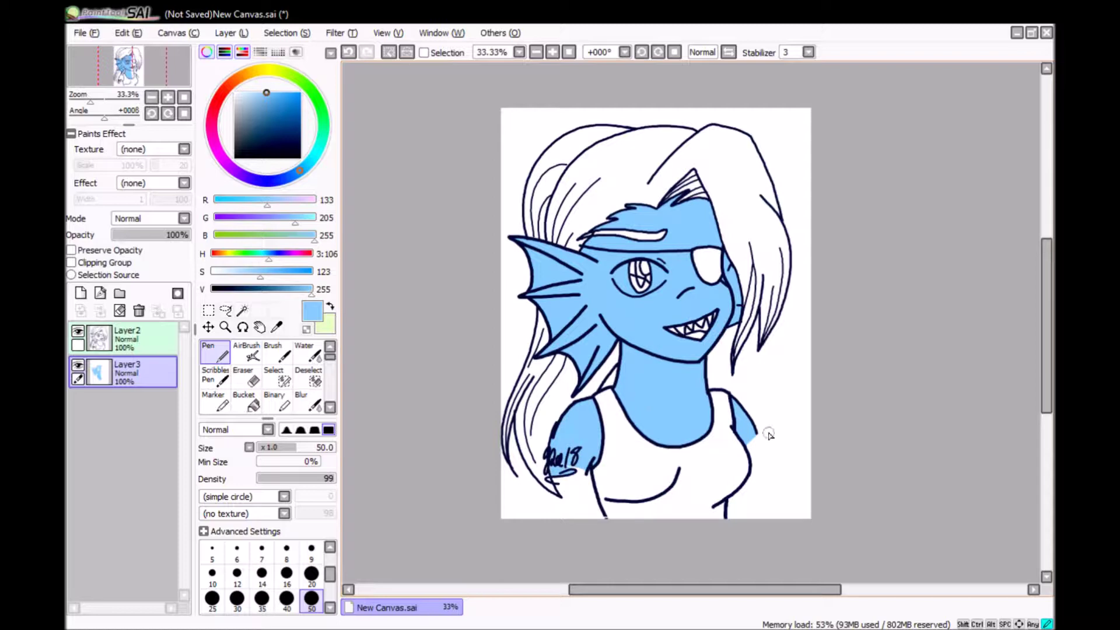
- Airbrush soft shadows in medium blue (RGB 96, 167, 216) at size 120 over the face, neck and both arms
scroll(765, 426, "up", 3)
left_click(267, 103)
left_click(246, 352)
mouse_move(525, 192)
left_mouse_down()
mouse_move(725, 187)
mouse_move(708, 387)
mouse_move(787, 419)
mouse_move(493, 406)
mouse_move(655, 387)
left_mouse_up()
scroll(919, 438, "down", 3)
left_click_drag(420, 396, 460, 554)
left_click_drag(781, 402, 804, 430)
scroll(805, 430, "down", 3)
mouse_move(466, 256)
left_mouse_down()
mouse_move(450, 400)
mouse_move(384, 362)
left_mouse_up()
scroll(994, 373, "up", 4)
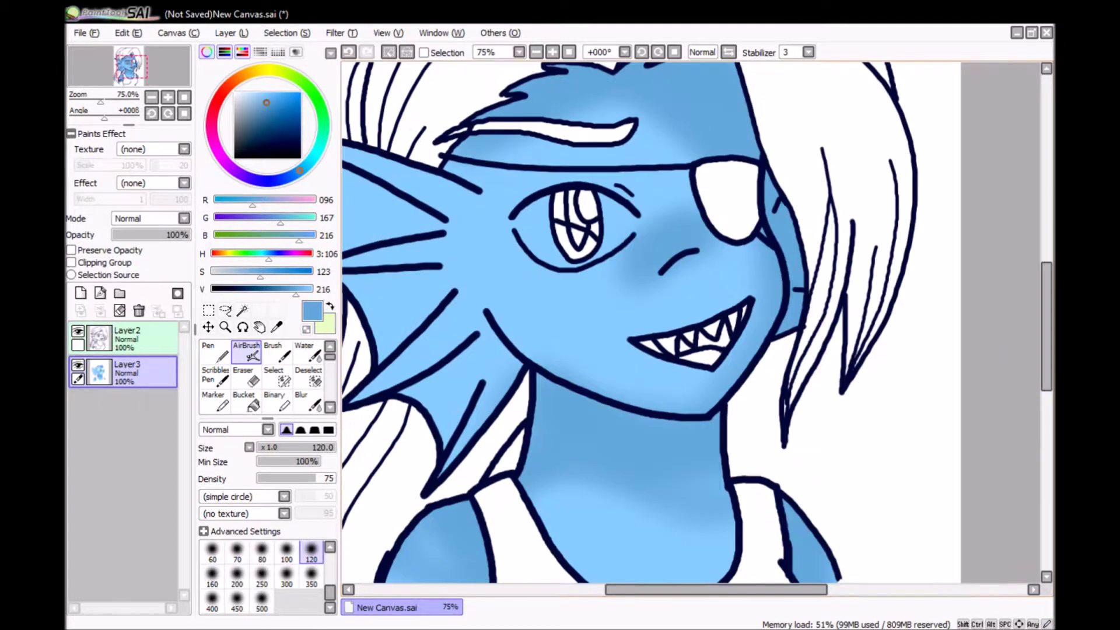
- Airbrush soft medium-blue shading along the near ear fin's spines and the adjoining side of the face
left_click_drag(717, 589, 687, 589)
left_click_drag(549, 169, 443, 245)
left_click_drag(612, 175, 513, 454)
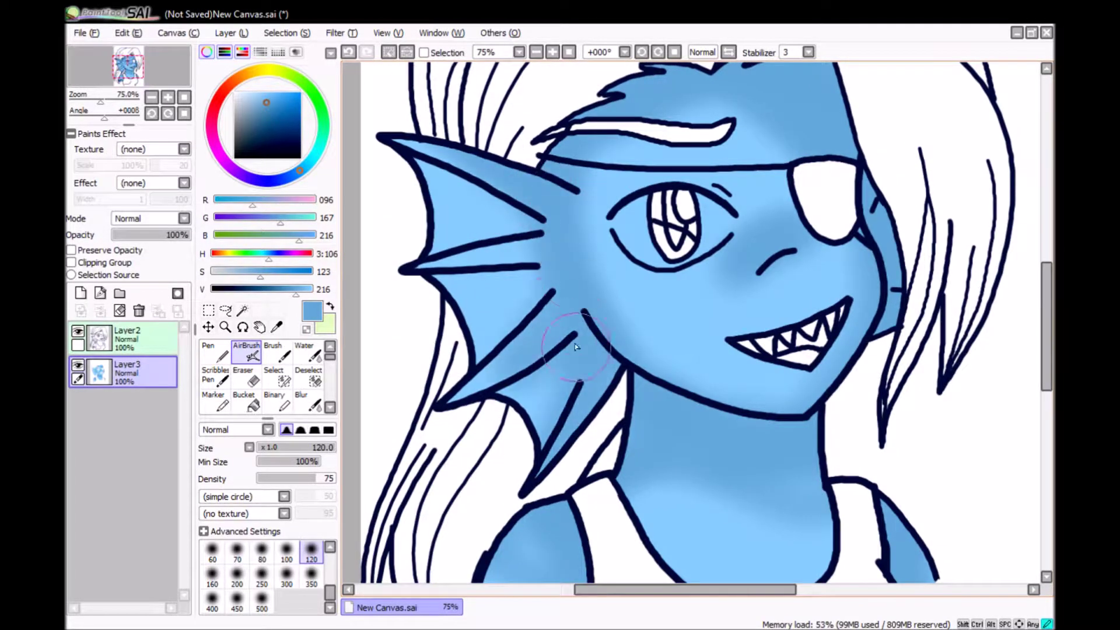
left_click_drag(425, 210, 525, 303)
- Paint hard-edged shadows in darker blue (RGB 74, 144, 192) with the Pen at size 50 on the forehead beneath the hair and on the far ear
left_click_drag(1046, 327, 1046, 318)
key("n")
left_click(312, 597)
mouse_move(712, 96)
left_mouse_down()
mouse_move(828, 116)
mouse_move(871, 193)
mouse_move(905, 352)
left_mouse_up()
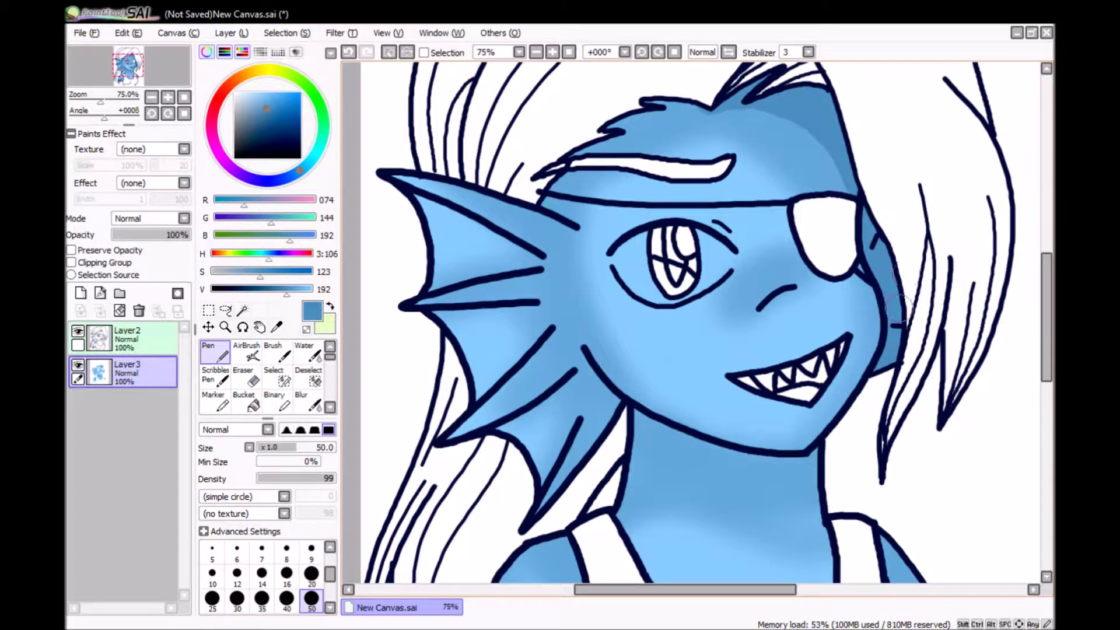
- Paint hard-edged darker-blue shadows with the Pen at size 20 on the neck beneath the jaw and along both arms
scroll(965, 344, "down", 3)
left_click(311, 575)
left_click_drag(635, 337, 816, 382)
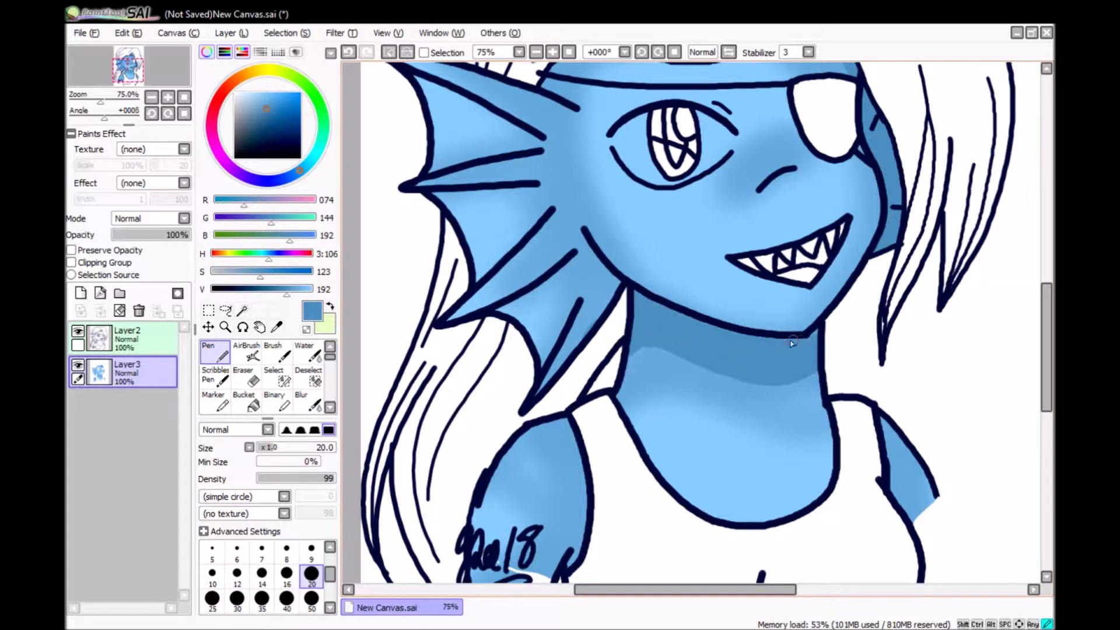
left_click_drag(539, 428, 586, 482)
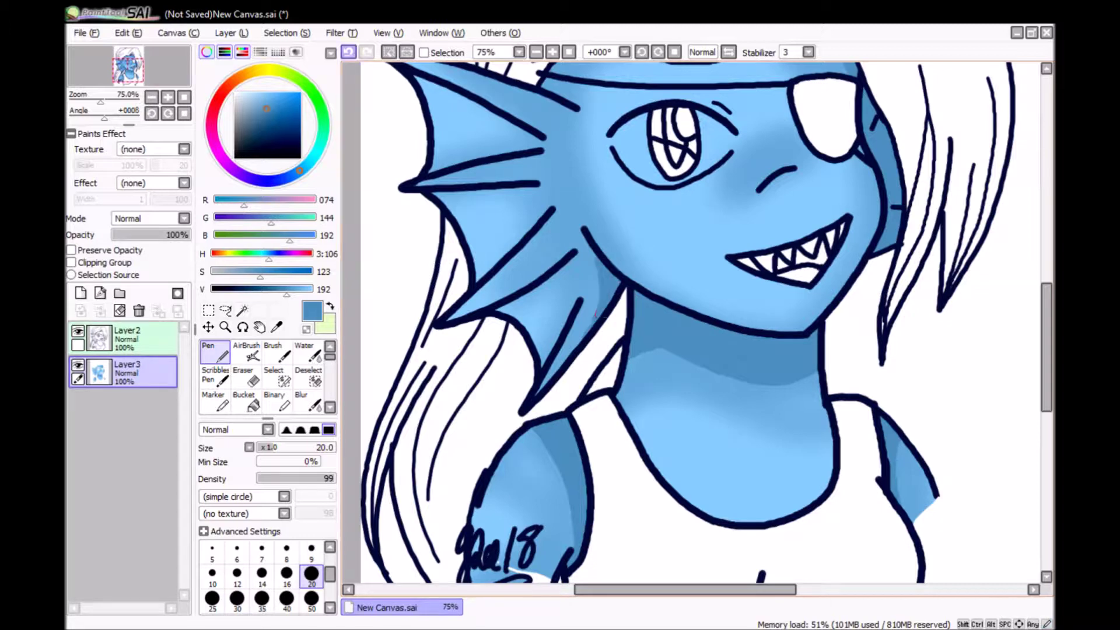
- Undo the last fin stroke and repaint the hard-edged shadows along the near ear fin's lower spines
key("ctrl+z")
key("ctrl+plus")
left_click_drag(507, 187, 488, 347)
scroll(535, 346, "left", 5)
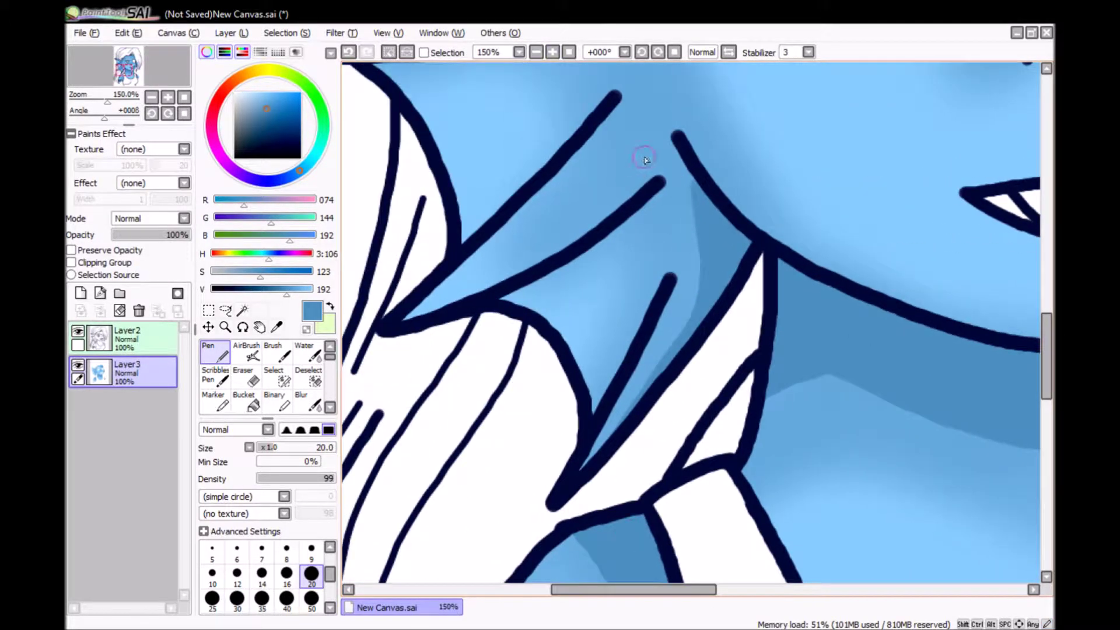
left_click_drag(645, 155, 408, 315)
scroll(572, 319, "up", 5)
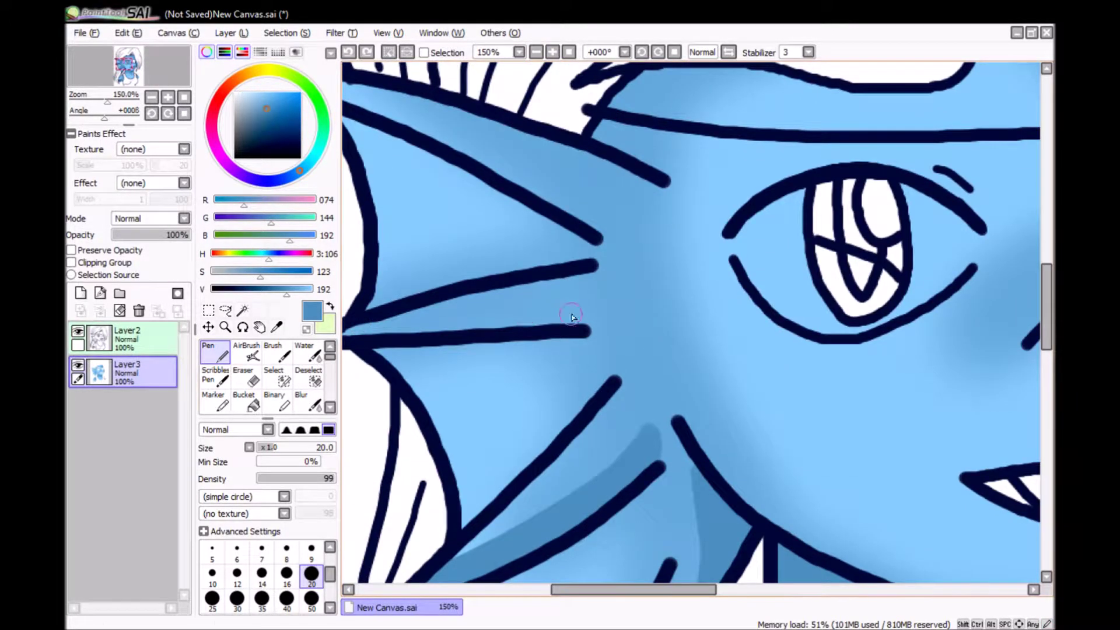
- Paint hard-edged darker-blue shadows along the near ear fin's middle and topmost spines
left_click_drag(572, 319, 347, 329)
scroll(408, 233, "left", 4)
left_click_drag(455, 88, 753, 224)
key("ctrl+z")
key("ctrl+y")
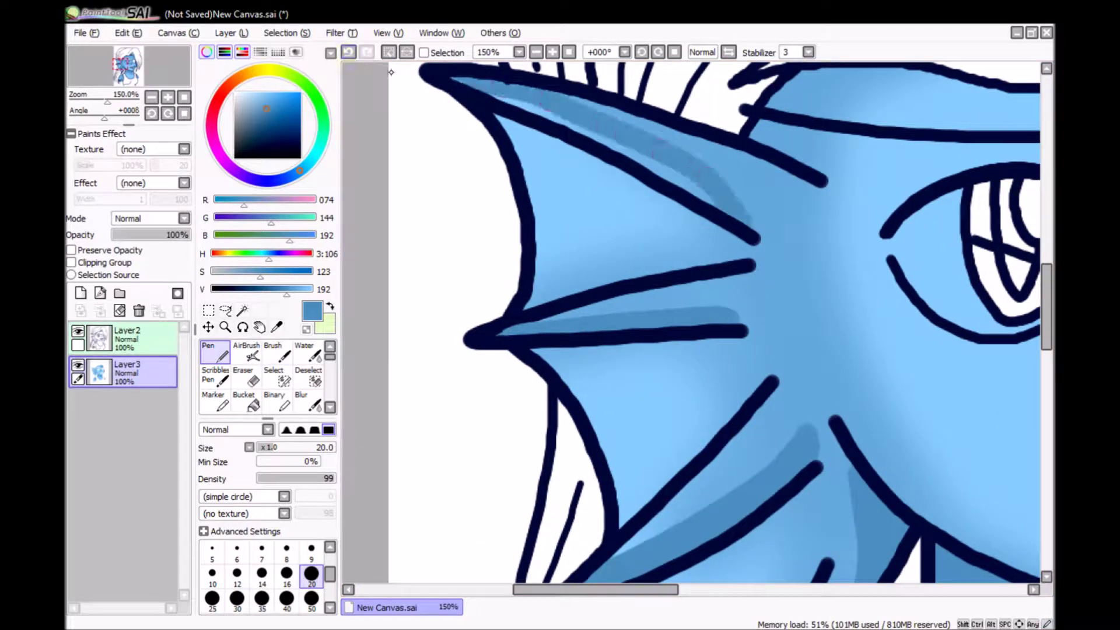
key("ctrl+z")
key("ctrl+y")
- Paint small darker-blue shadows along the nose line and the crease above the visible eye with the Pen at size 20
key("ctrl+minus")
key("ctrl+minus")
key("ctrl+minus")
key("ctrl+minus")
key("ctrl+plus")
key("ctrl+plus")
key("ctrl+plus")
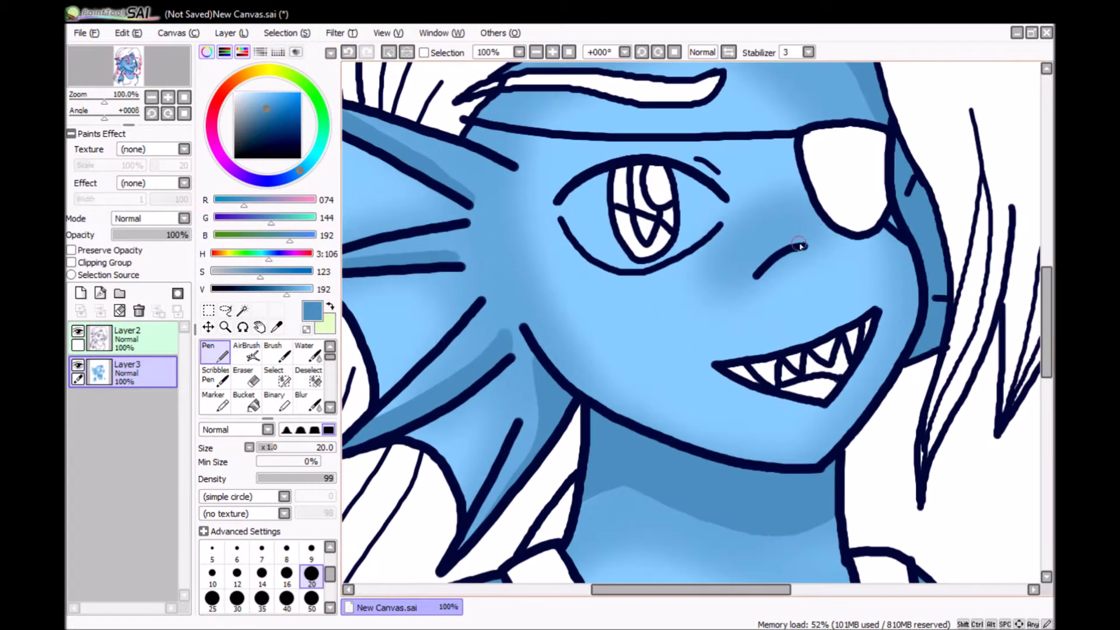
- Erase the blue inside the visible eye so that the eye is white
key("e")
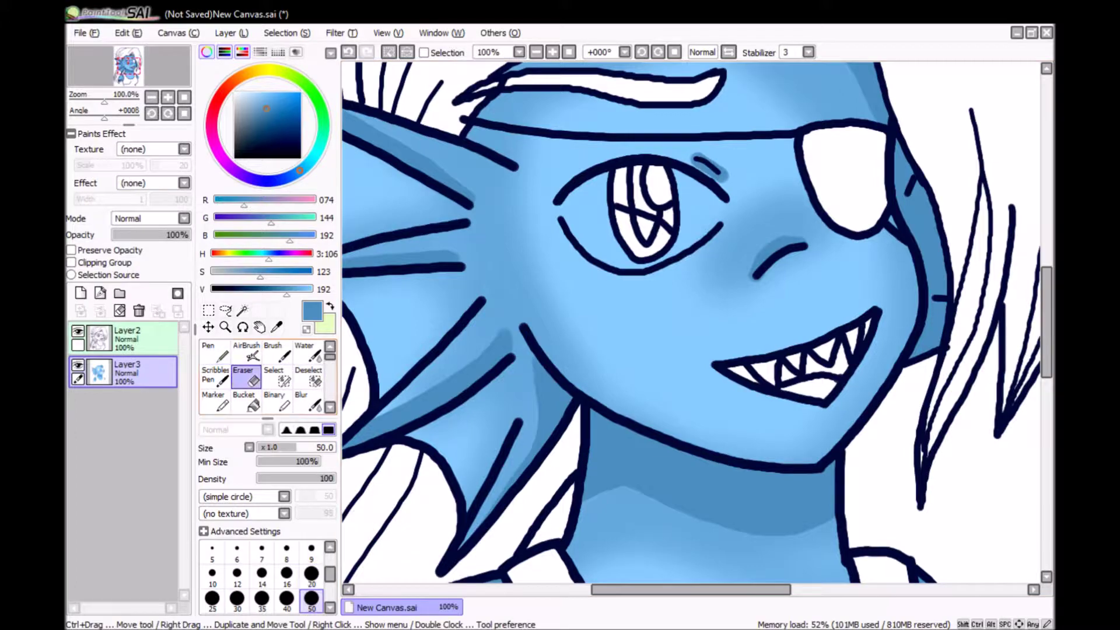
key("ctrl+plus")
key("ctrl+plus")
scroll(524, 327, "up", 4)
mouse_move(489, 350)
left_mouse_down()
mouse_move(467, 443)
mouse_move(516, 337)
mouse_move(570, 452)
mouse_move(646, 443)
mouse_move(729, 350)
mouse_move(595, 422)
left_mouse_up()
- Erase the blue from the near ear fin's two upper membranes and the far ear's membrane with the Eraser at size 20
scroll(595, 420, "left", 10)
mouse_move(554, 350)
left_mouse_down()
mouse_move(642, 245)
mouse_move(710, 313)
mouse_move(636, 397)
mouse_move(627, 331)
mouse_move(445, 465)
mouse_move(583, 443)
left_mouse_up()
scroll(583, 443, "down", 5)
mouse_move(828, 263)
left_mouse_down()
mouse_move(838, 312)
mouse_move(795, 282)
mouse_move(579, 400)
mouse_move(705, 387)
mouse_move(795, 352)
mouse_move(799, 305)
mouse_move(726, 434)
left_mouse_up()
key("ctrl+z")
scroll(726, 434, "right", 15)
mouse_move(752, 131)
left_mouse_down()
mouse_move(748, 109)
mouse_move(781, 274)
left_mouse_up()
scroll(992, 262, "up", 5)
scroll(992, 262, "left", 5)
scroll(1030, 263, "up", 4)
scroll(1029, 262, "left", 3)
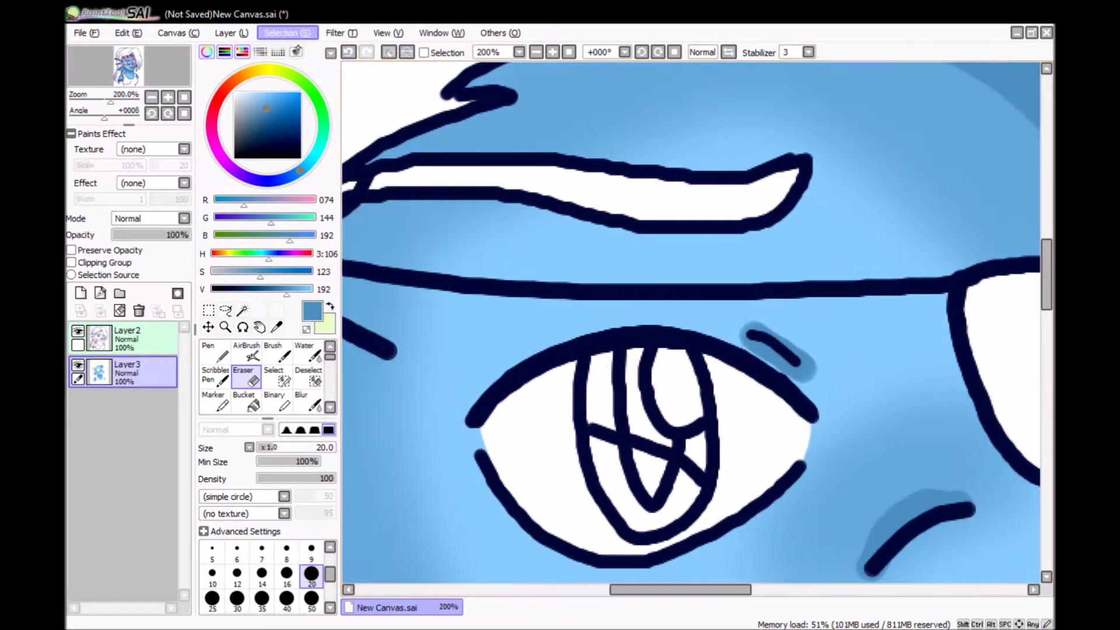
- Add a new layer beneath Layer3 and select the eye white and far ear membrane with the Magic Wand targeting All Image
left_click(242, 309)
left_click(752, 437)
scroll(691, 322, "down", 4)
scroll(691, 322, "left", 5)
left_click(80, 292)
left_click_drag(125, 372, 125, 409)
left_click(460, 407)
scroll(460, 407, "down", 2)
scroll(691, 322, "left", 5)
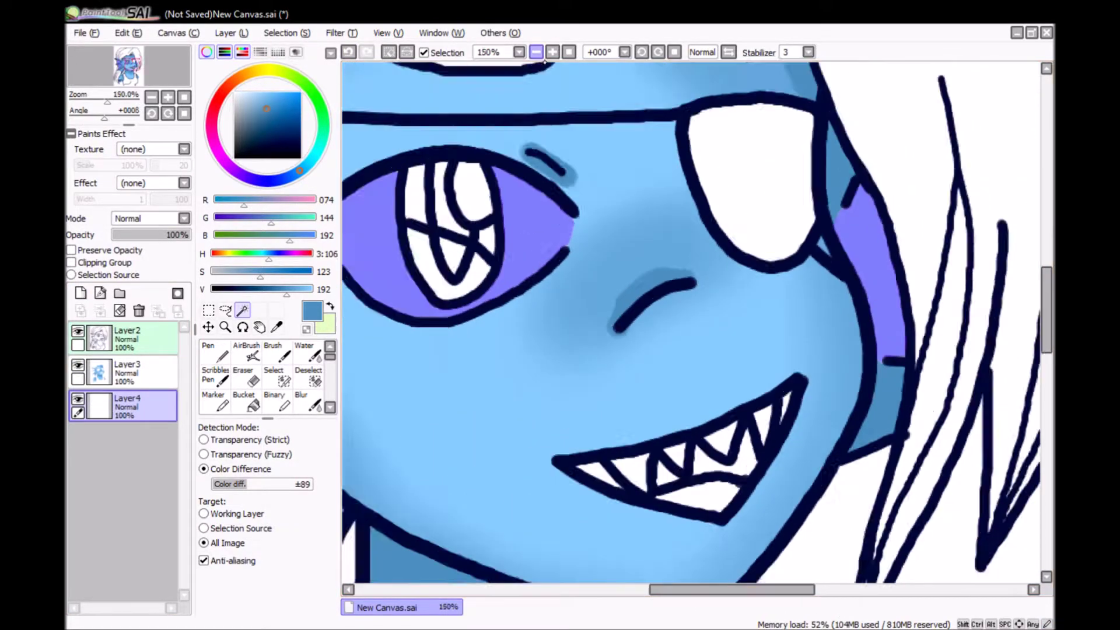
scroll(691, 322, "down", 3)
key("ctrl+d")
- Choose orange-red (RGB 232, 65, 16) and select the near fin's two erased membranes and the far ear's membrane with the Magic Wand
left_click(227, 86)
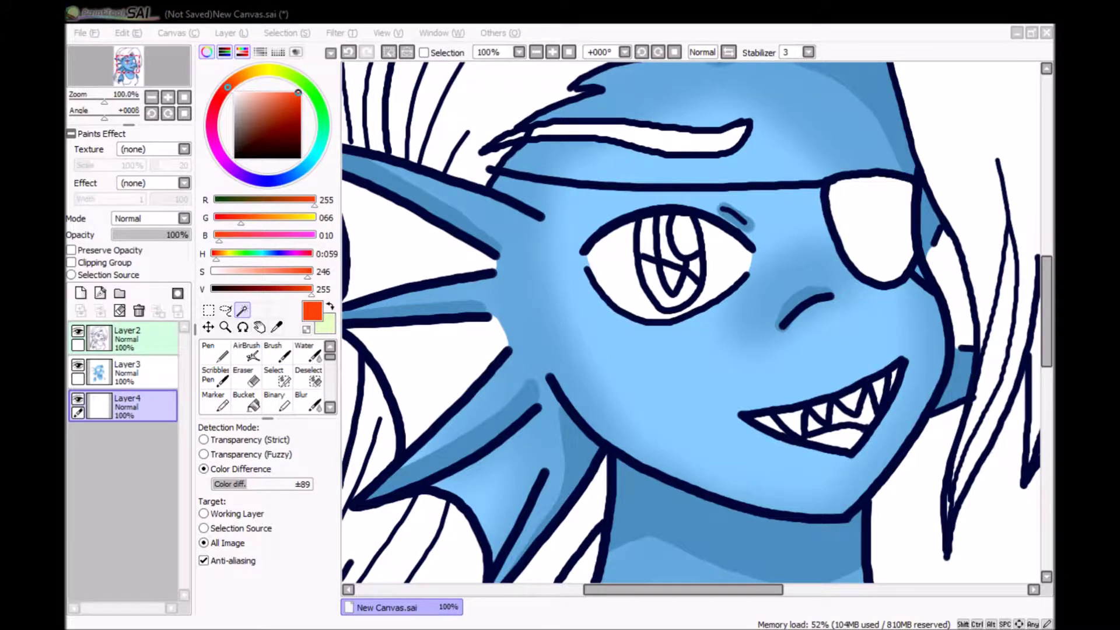
left_click(215, 350)
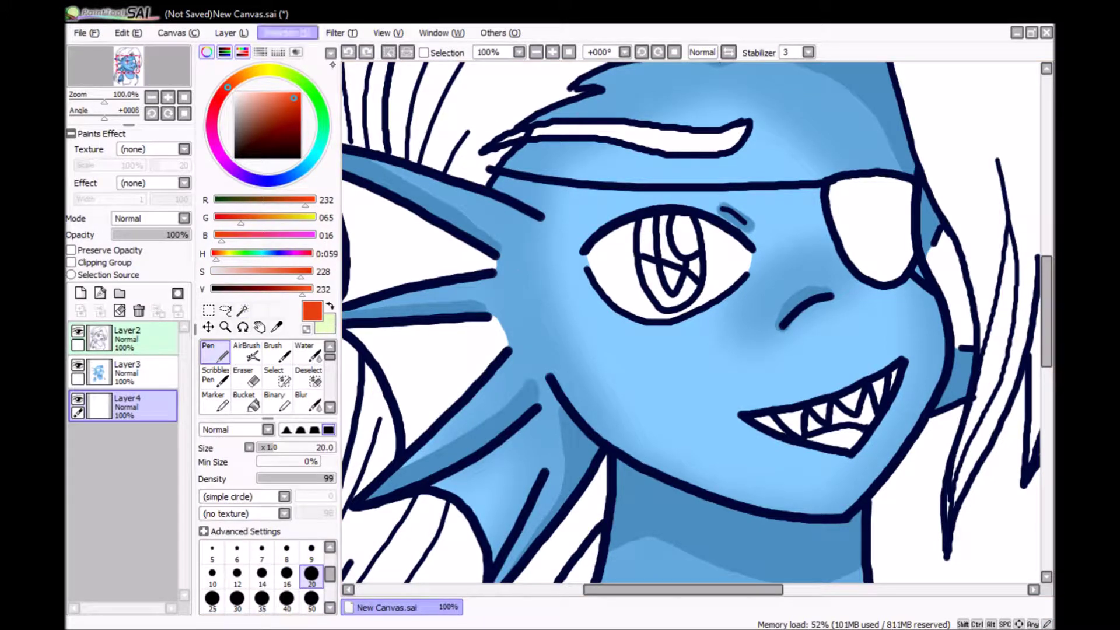
key("w")
left_click(408, 245)
left_click(419, 379)
left_click(946, 286)
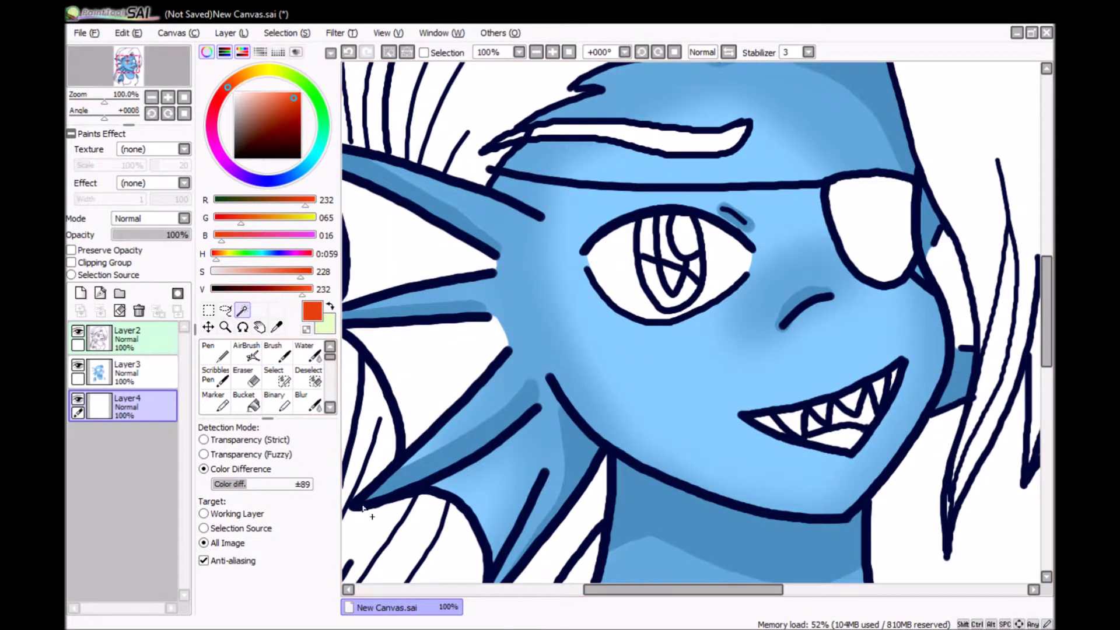
- Paint the near fin's membranes and the far ear's membrane orange-red on Layer4 with the Pen at size 50
left_click(214, 350)
left_click_drag(361, 338, 408, 408)
scroll(642, 321, "left", 3)
left_click_drag(554, 233, 619, 350)
scroll(842, 437, "right", 3)
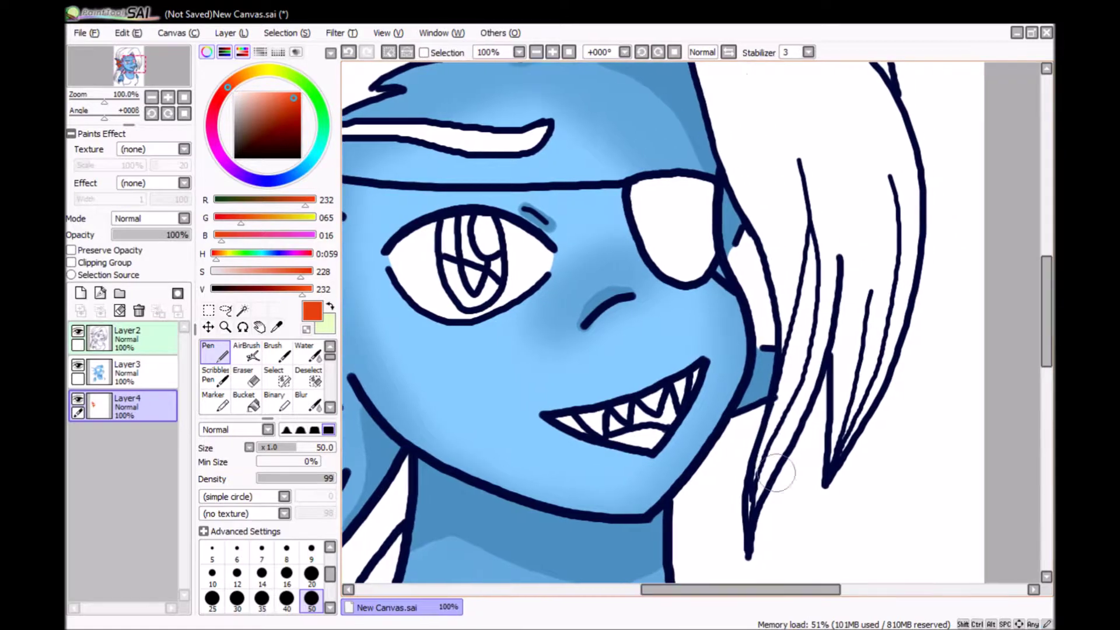
- Airbrush dark red (RGB 180, 32, 0) shading onto the far ear and the near fin's orange-red membranes, using size 50 on the near fin
left_click(246, 353)
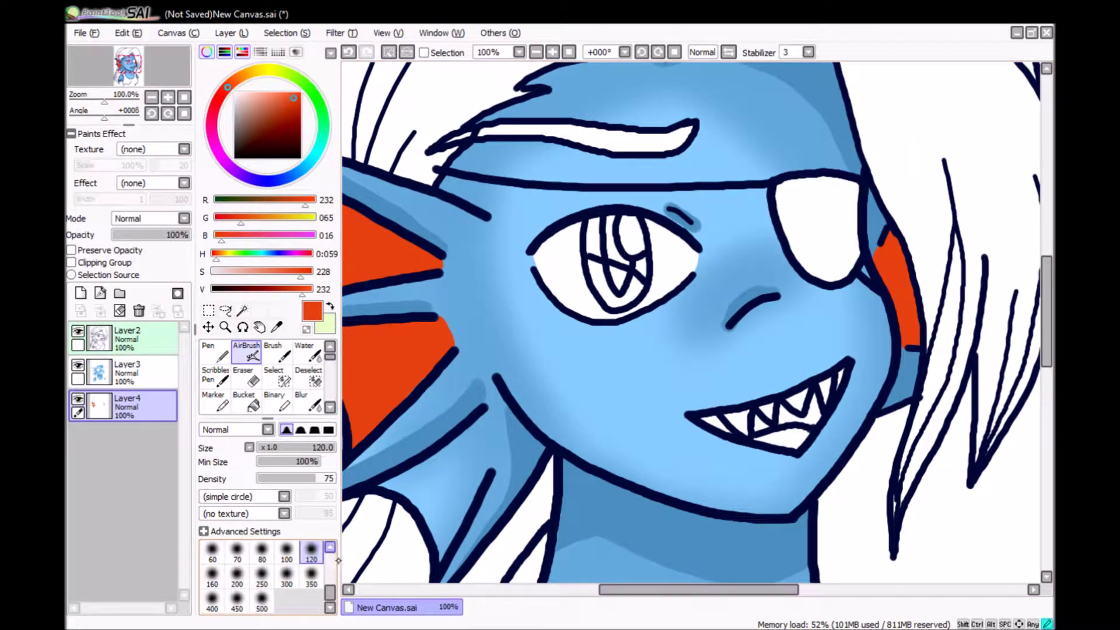
left_click(293, 111)
mouse_move(880, 239)
left_mouse_down()
mouse_move(909, 314)
mouse_move(904, 344)
left_mouse_up()
scroll(671, 320, "left", 3)
left_click_drag(525, 280, 670, 260)
left_click_drag(484, 187, 647, 250)
mouse_move(513, 332)
left_mouse_down()
mouse_move(659, 327)
mouse_move(537, 466)
left_mouse_up()
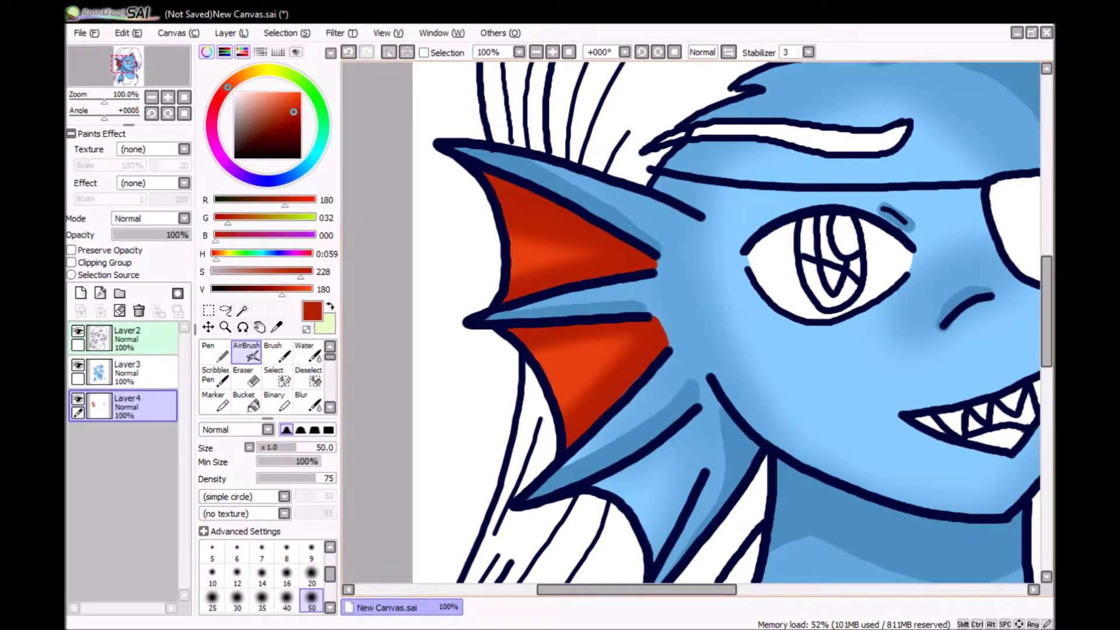
- Merge the skin layer and the fin membrane color layer into one layer
key("minus")
key("minus")
key("ctrl+e")
key("minus")
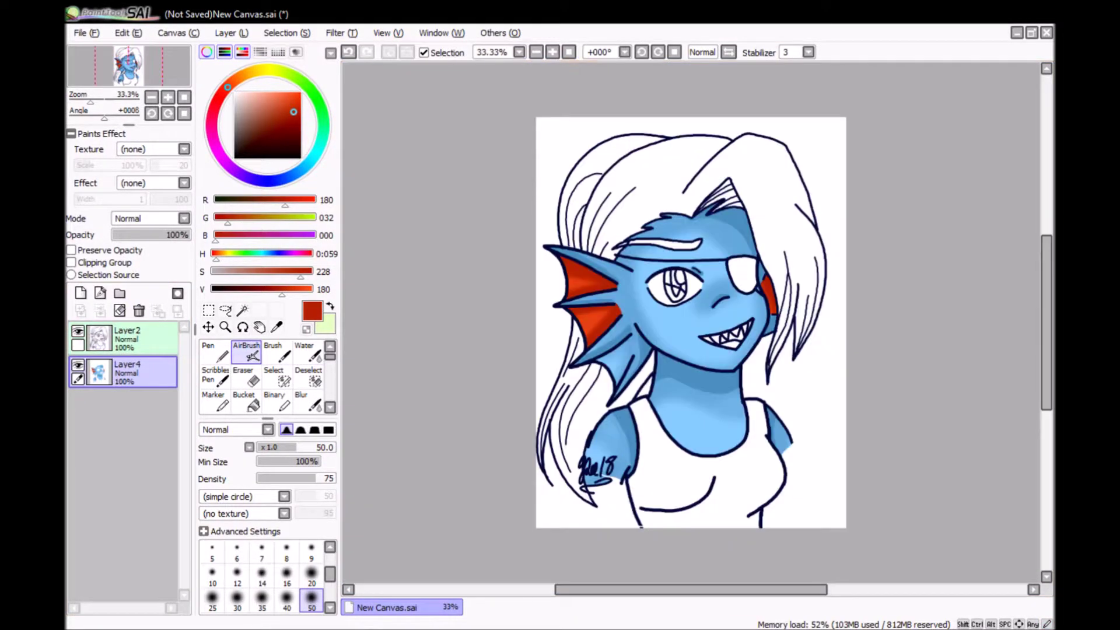
- Select the large hair areas on Layer4 with the Magic Wand, using Selection Source as the target
key("w")
left_click(758, 175)
key("ctrl+d")
left_click(758, 175)
left_click(607, 174)
key("plus")
key("plus")
key("plus")
scroll(691, 323, "up", 5)
key("plus")
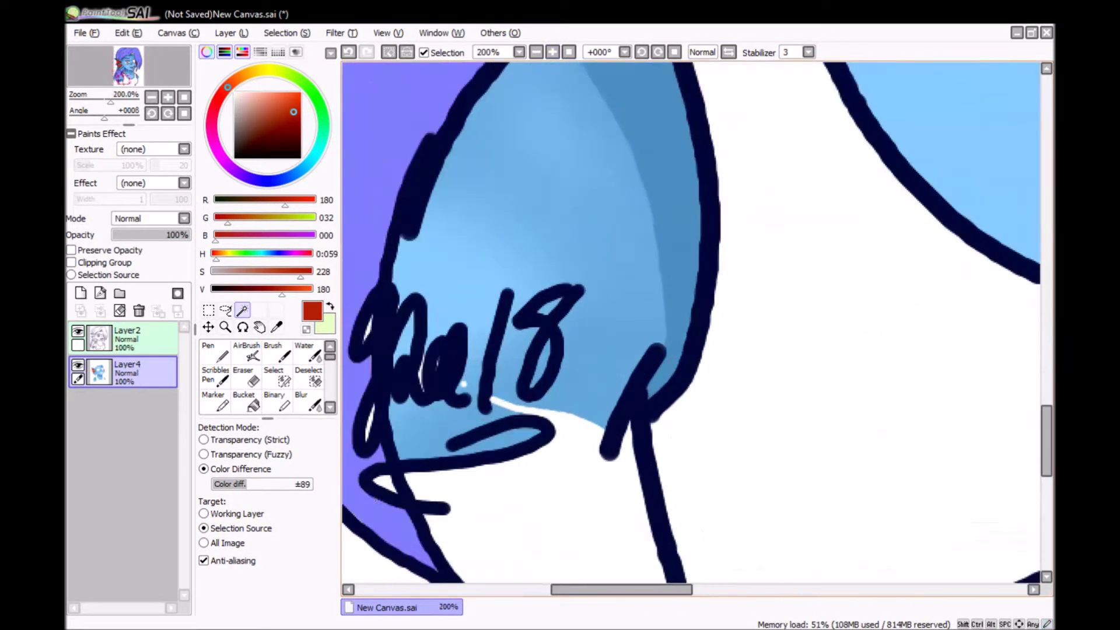
- Add the remaining hair strands, including those beneath the parted bangs and in the far side locks, to the selection
key("minus")
key("minus")
key("plus")
left_click_drag(882, 225, 632, 154)
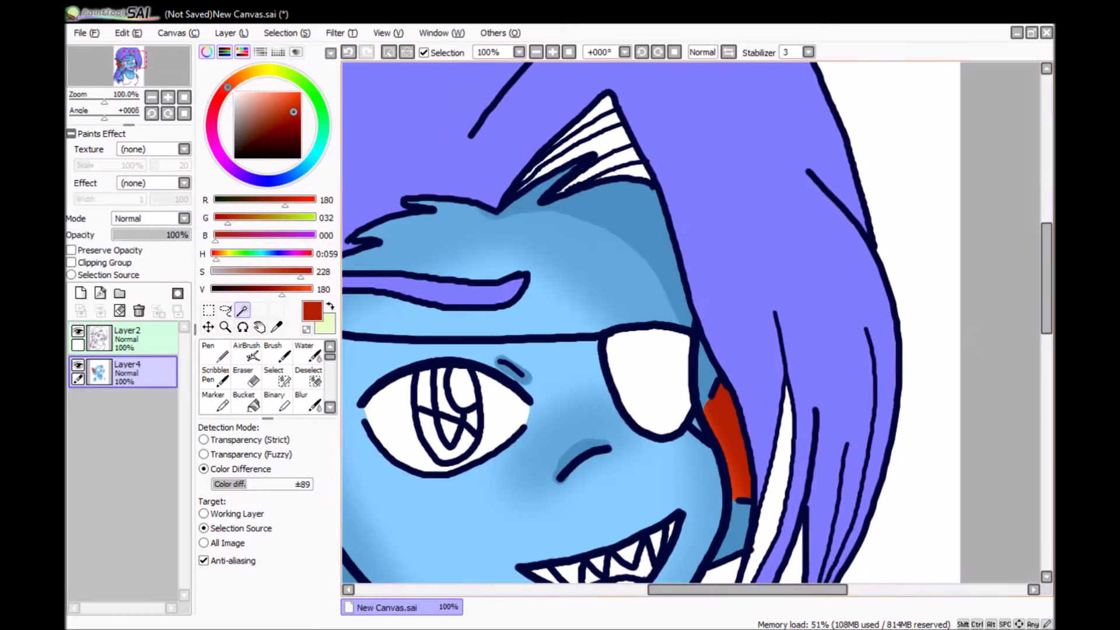
key("minus")
key("minus")
key("plus")
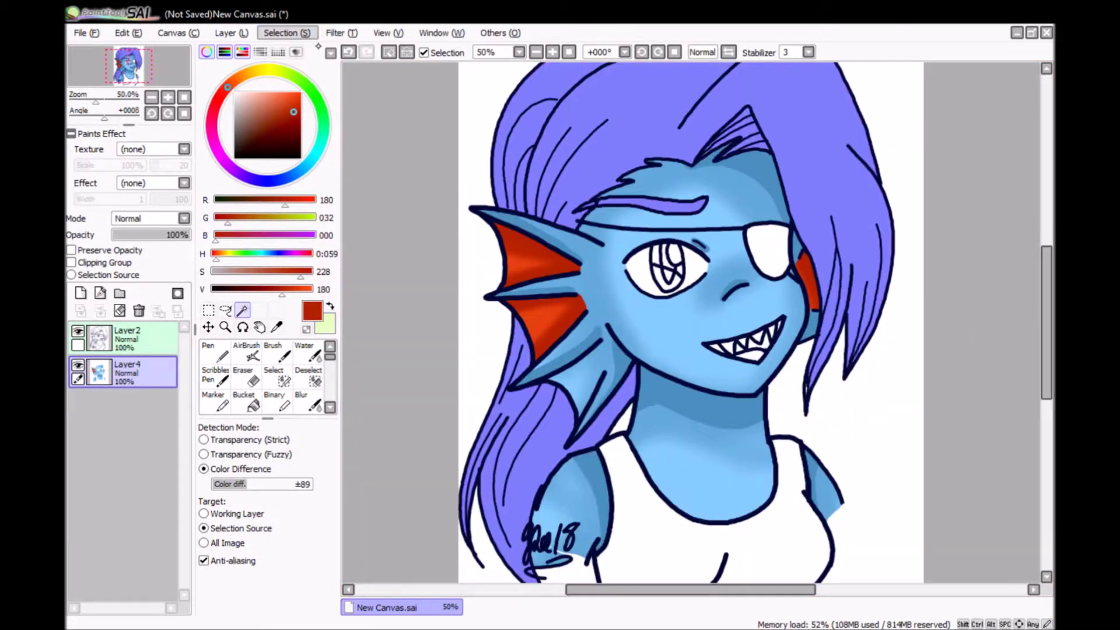
- Hide the selection display and paint the hair and eyebrow dark red (RGB 180, 32, 0) with the Pen at size 120
key("ctrl+d")
left_click(215, 352)
left_click_drag(513, 373, 490, 572)
left_click_drag(525, 117, 470, 275)
mouse_move(758, 88)
left_mouse_down()
mouse_move(846, 239)
mouse_move(828, 350)
left_mouse_up()
- Select the unpainted gap near the tip of the far side lock with the Magic Wand and fill it with the hair's red
key("plus")
key("plus")
scroll(697, 326, "right", 5)
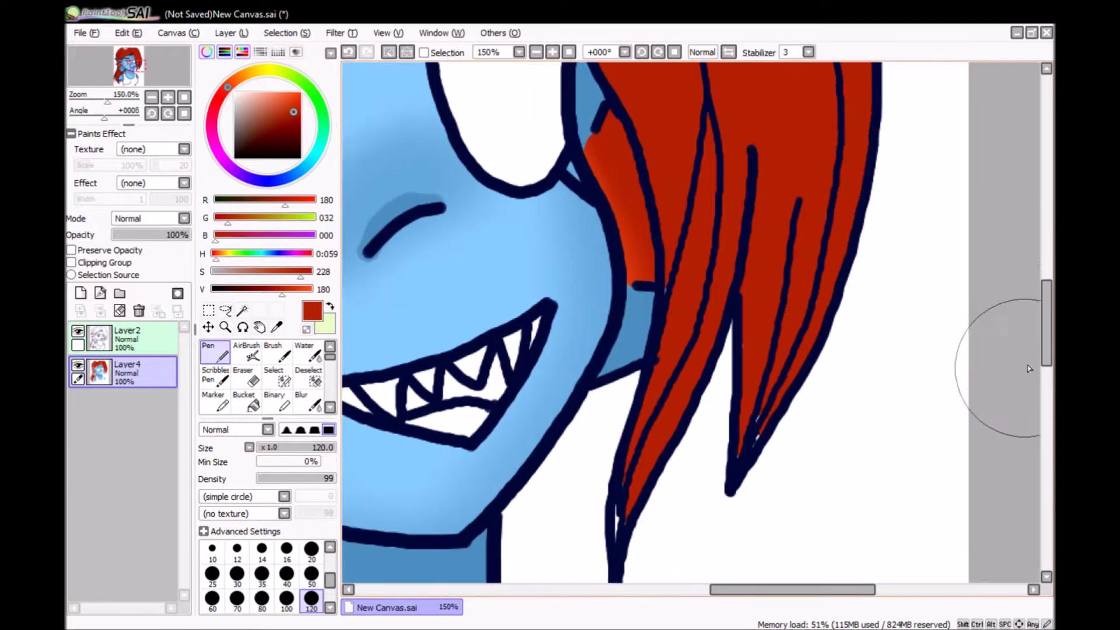
scroll(697, 327, "down", 3)
key("w")
left_click(700, 175)
key("ctrl+d")
key("minus")
key("minus")
key("n")
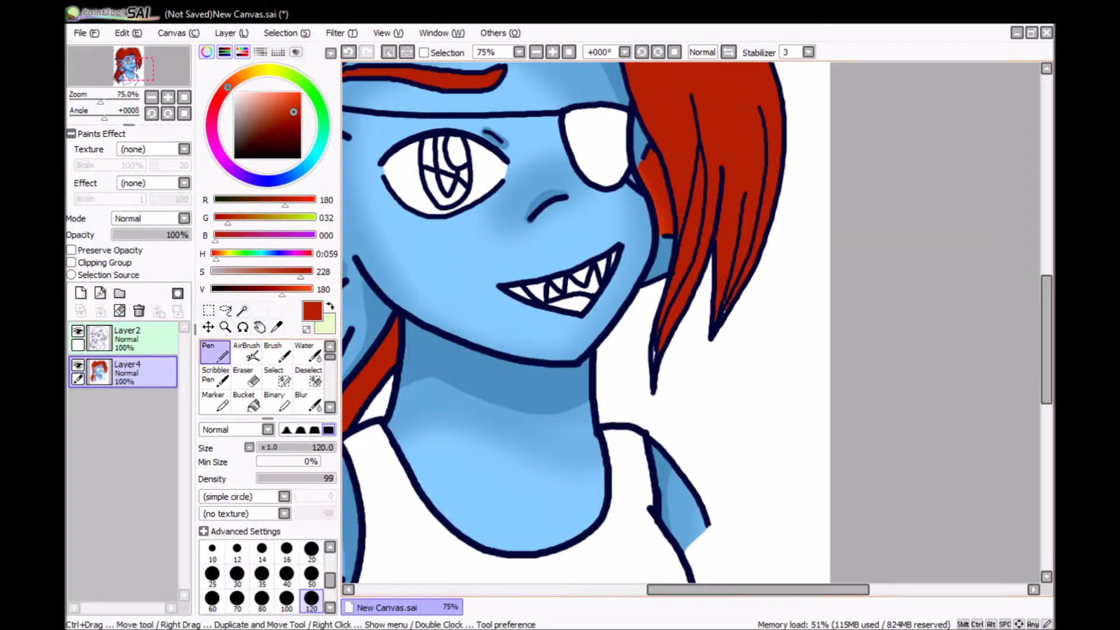
- Set the AirBrush to deep red (RGB 132, 1, 0) with density 59 and undo the trial stroke on the hair
key("plus")
scroll(855, 349, "down", 1)
scroll(541, 343, "up", 1)
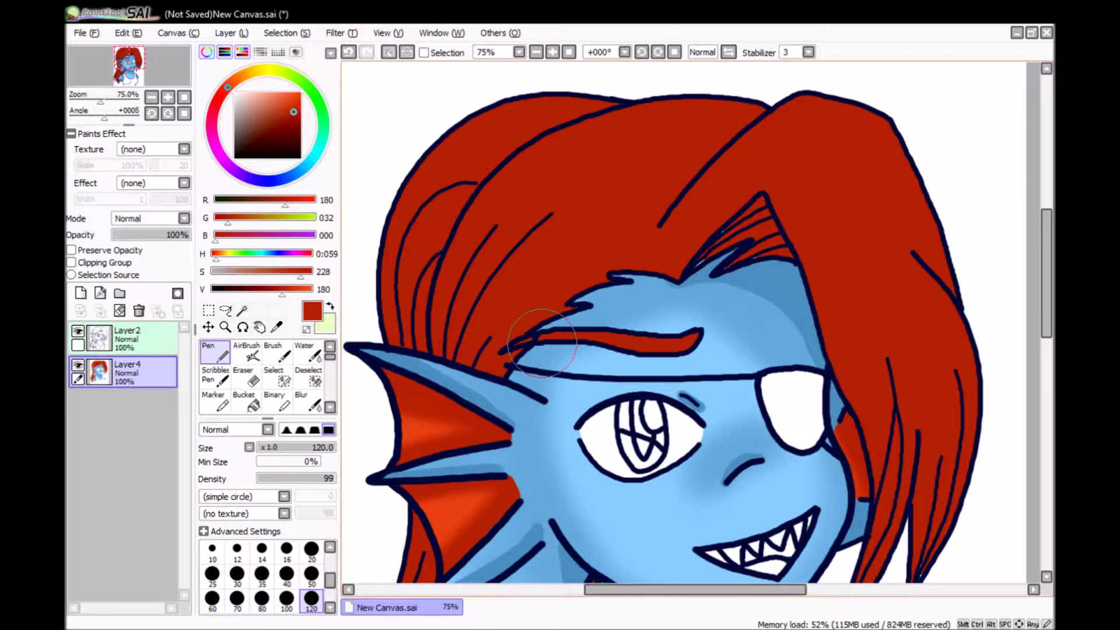
scroll(541, 342, "down", 2)
left_click(246, 352)
left_click(761, 147, "alt")
left_click_drag(872, 386, 809, 191)
left_click(303, 479)
left_click(330, 608)
key("ctrl+z")
- Airbrush deep red shadows at size 100 across the bangs, crown, side locks and ponytail
left_click(286, 601)
mouse_move(777, 150)
left_mouse_down()
mouse_move(865, 367)
mouse_move(884, 473)
mouse_move(990, 268)
left_mouse_up()
scroll(990, 350, "up", 3)
mouse_move(898, 245)
left_mouse_down()
mouse_move(661, 374)
mouse_move(647, 292)
mouse_move(524, 408)
mouse_move(465, 393)
mouse_move(618, 195)
left_mouse_up()
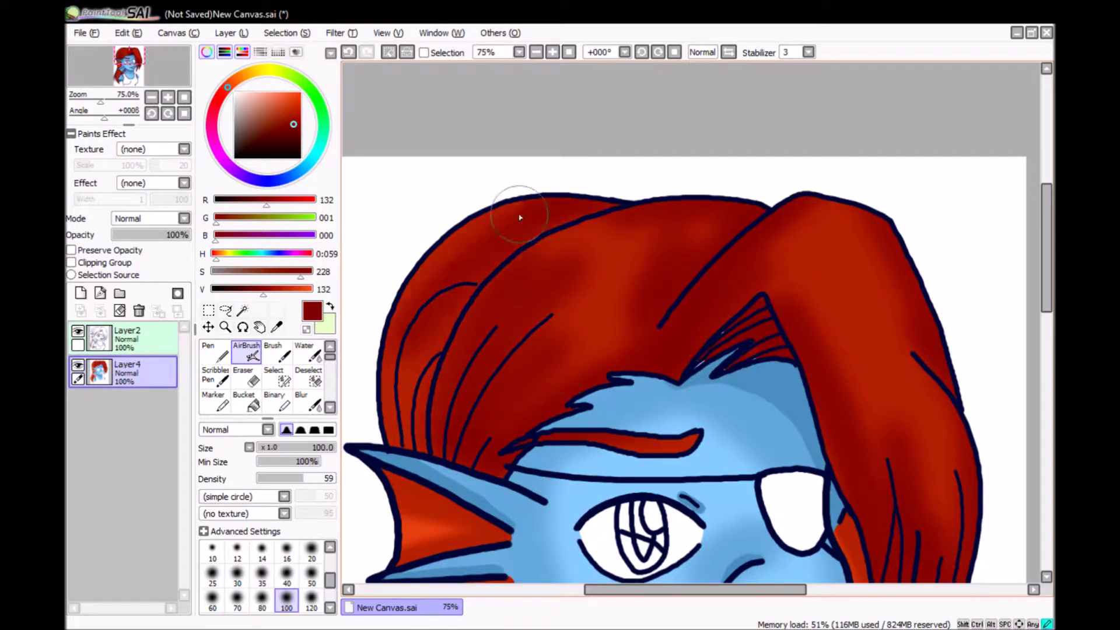
scroll(987, 375, "down", 10)
scroll(537, 513, "left", 2)
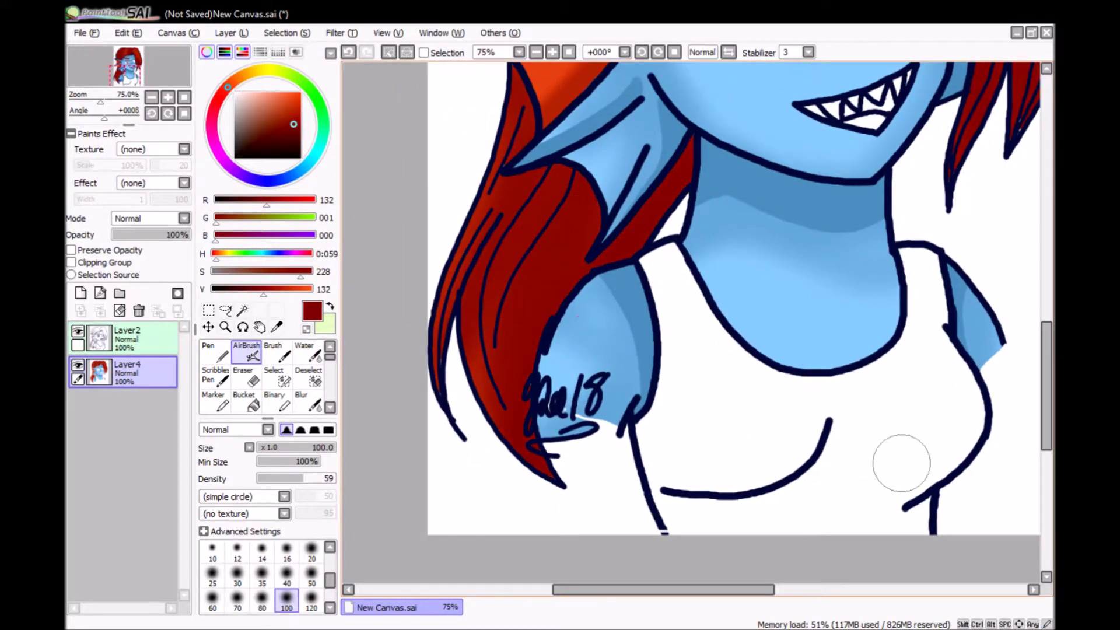
scroll(901, 464, "down", 2)
- Smooth the shading across the hair with the Blur tool at size 51
left_click(307, 402)
scroll(592, 256, "up", 2)
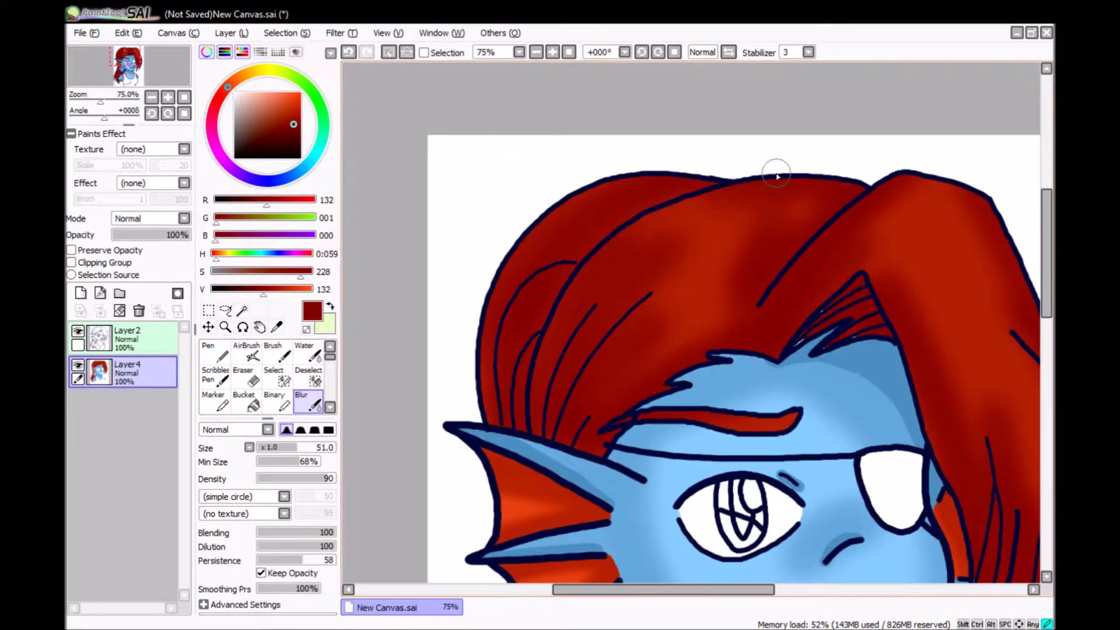
scroll(770, 379, "right", 3)
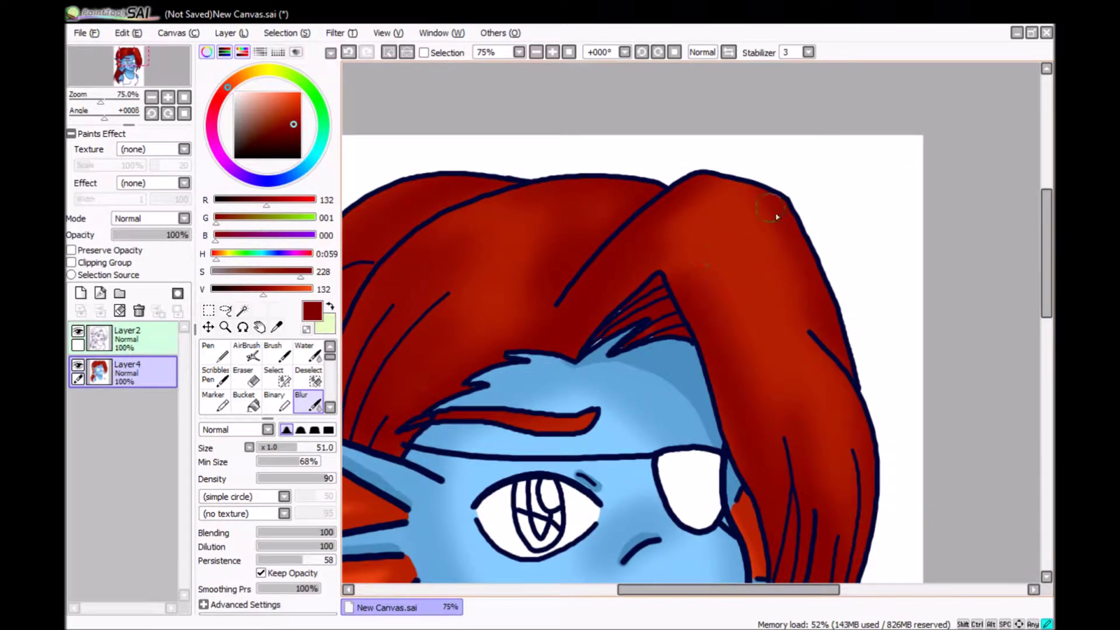
scroll(688, 327, "down", 8)
scroll(688, 327, "up", 6)
- Add a new layer above the color layer and set the Pen to dark red (RGB 92, 0, 0)
left_click(81, 293)
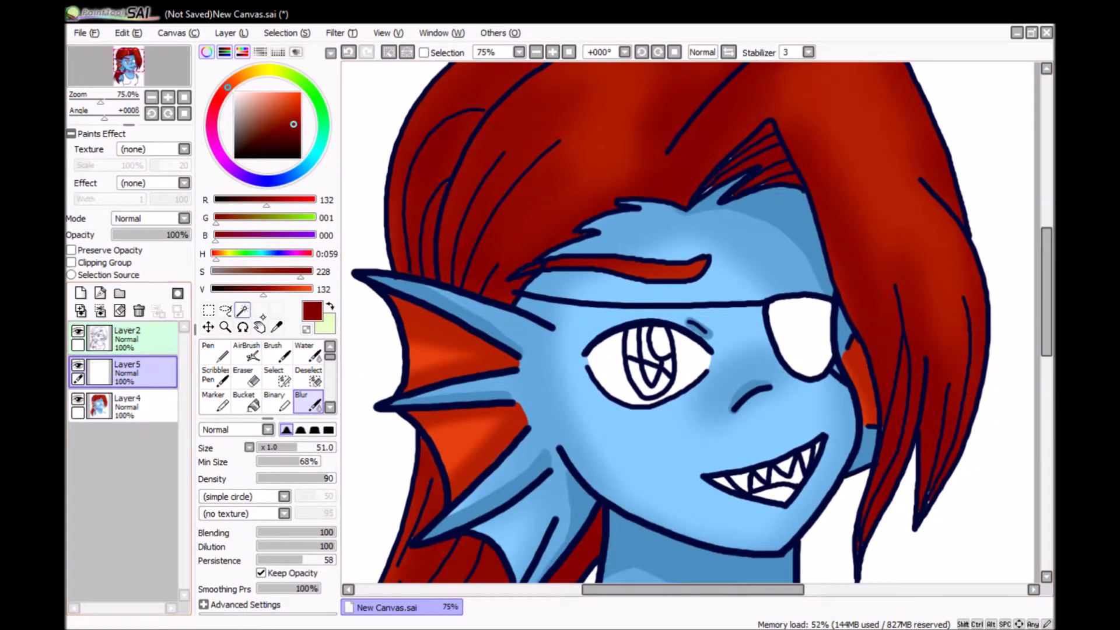
left_click(214, 353)
key("bracketleft")
key("bracketleft")
key("bracketleft")
key("bracketleft")
key("bracketleft")
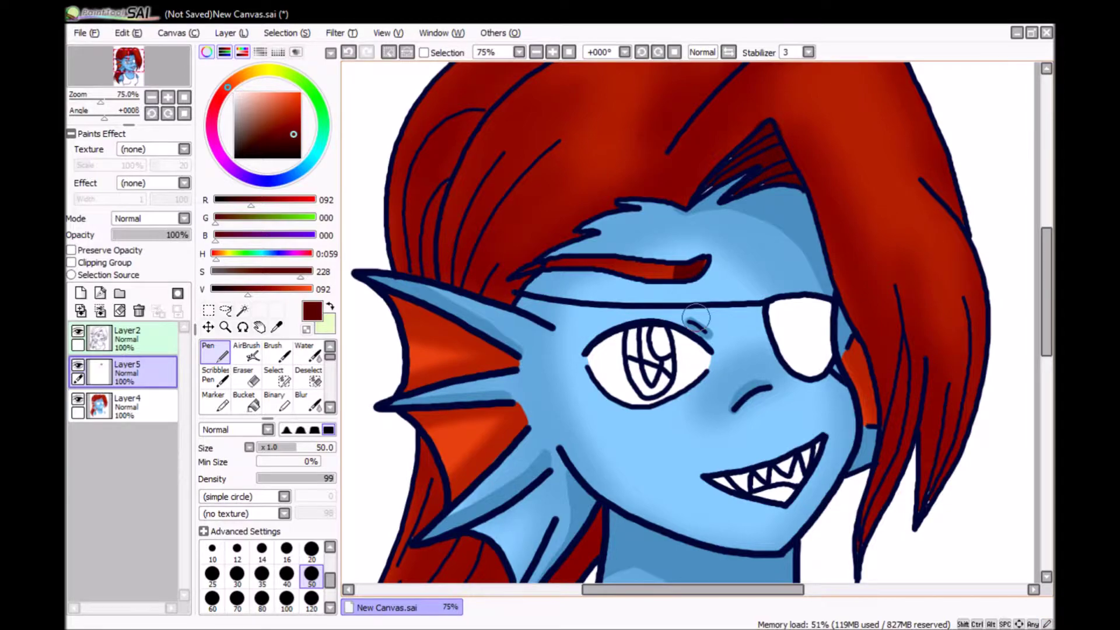
- Paint the inner strands beneath the parted bangs dark red with the Pen at size 20
scroll(696, 317, "up", 2)
key("bracketleft")
key("bracketleft")
key("bracketleft")
key("bracketleft")
key("bracketleft")
left_click_drag(852, 192, 770, 274)
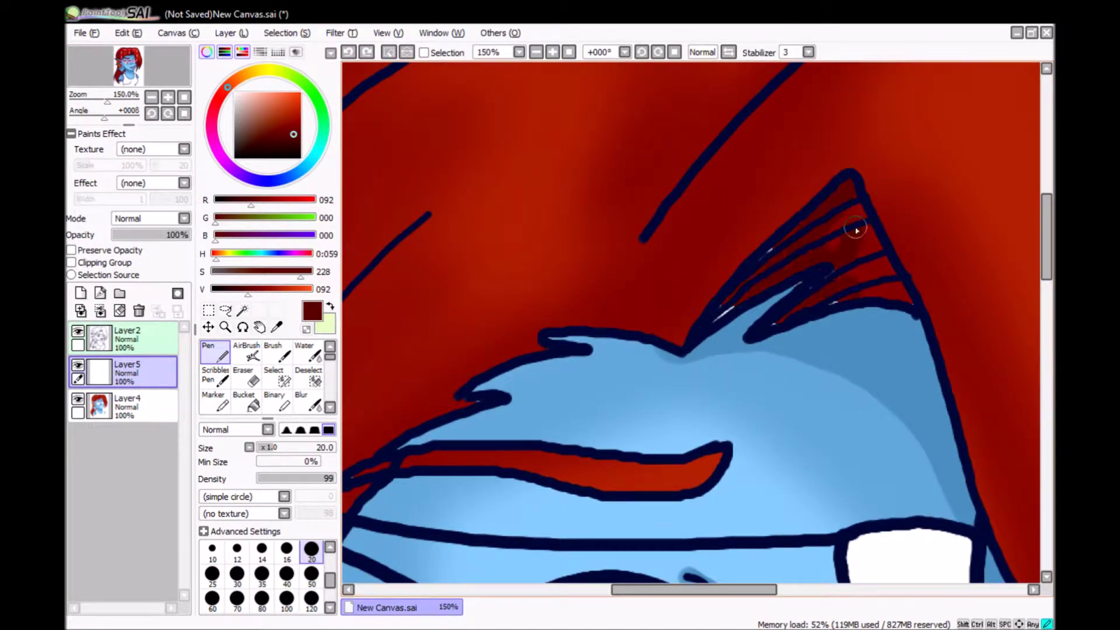
- Select the small unpainted gaps between the inner strands with the Magic Wand, fill them with dark red and deselect
key("w")
scroll(817, 304, "up", 3)
left_click(803, 284)
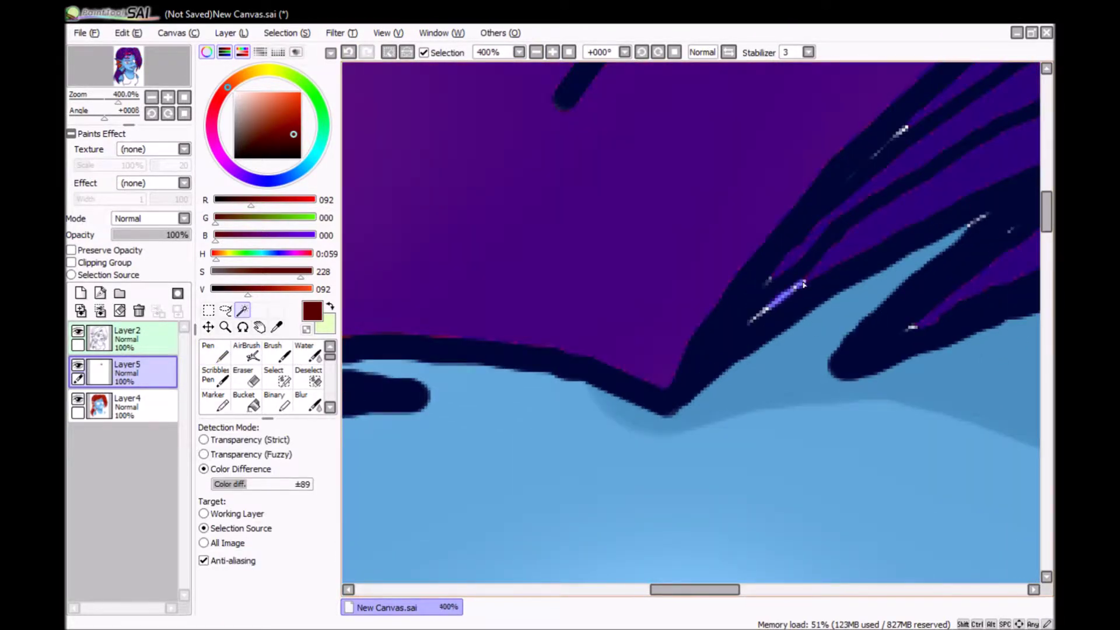
scroll(790, 288, "right", 5)
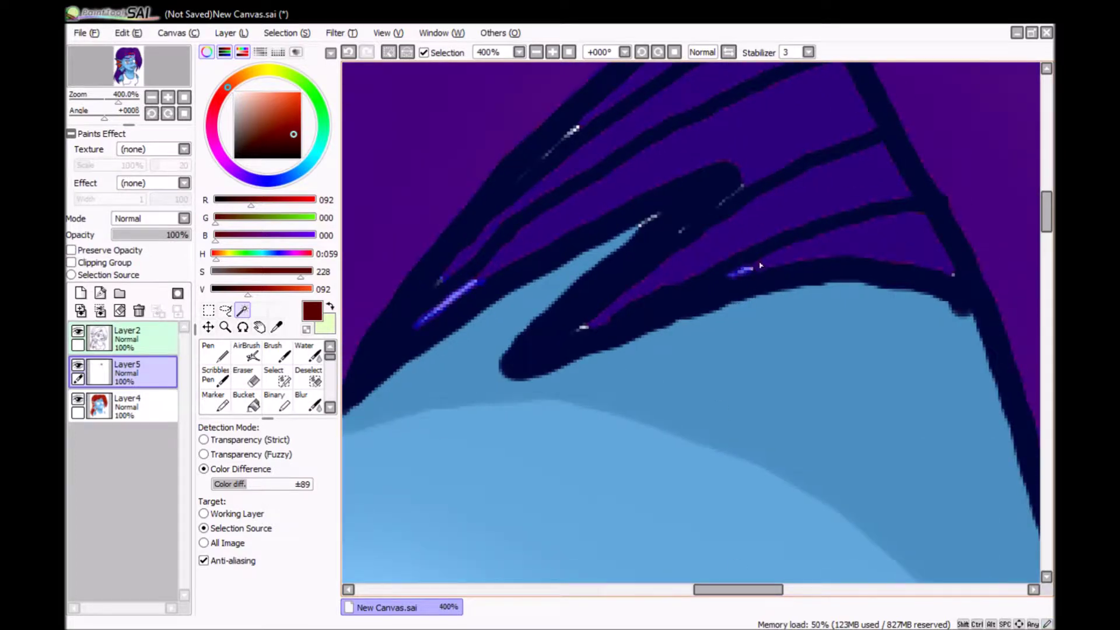
key("ctrl+z")
key("ctrl+y")
key("ctrl+z")
key("ctrl+y")
key("ctrl+z")
key("ctrl+y")
key("ctrl+z")
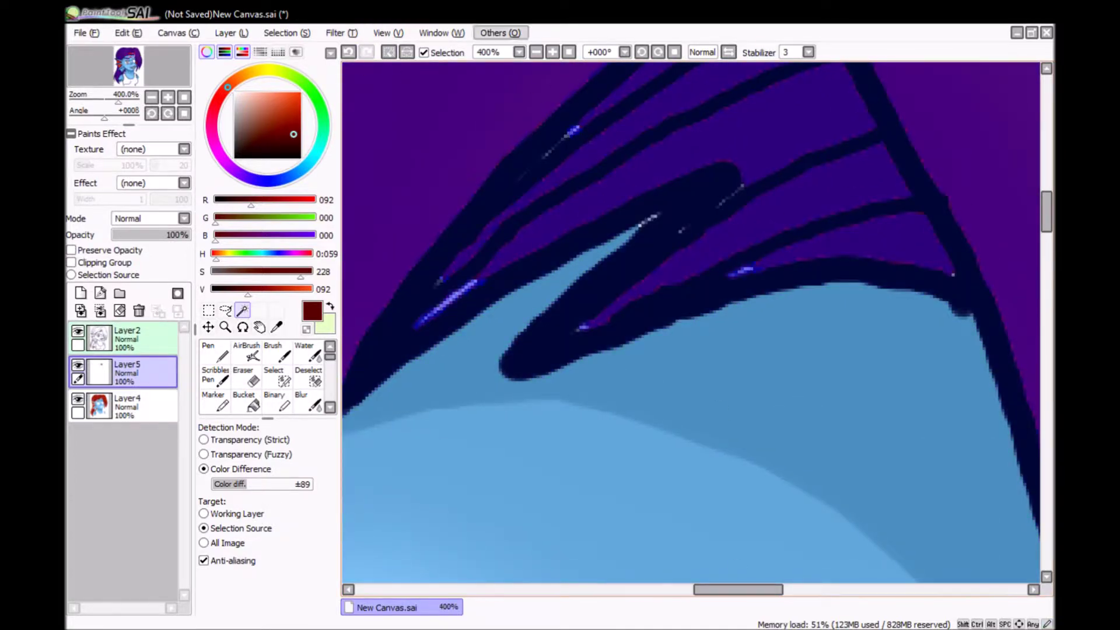
key("ctrl+d")
key("n")
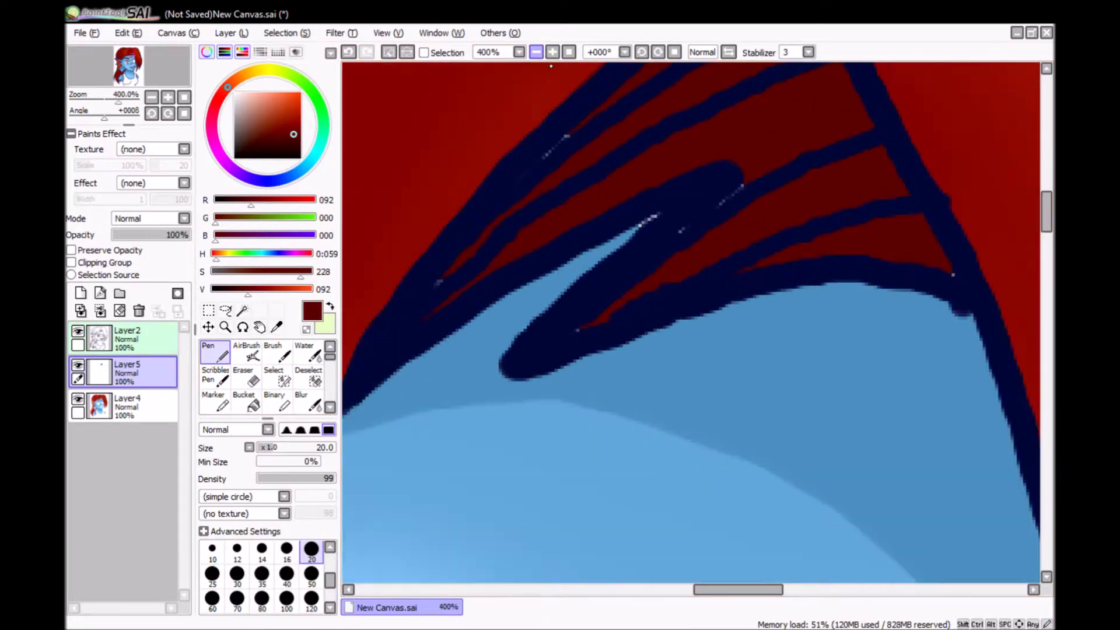
- Paint a dark red shadow along the eyebrow's lower edge with the Pen at size 10
scroll(550, 66, "down", 4)
scroll(452, 341, "up", 3)
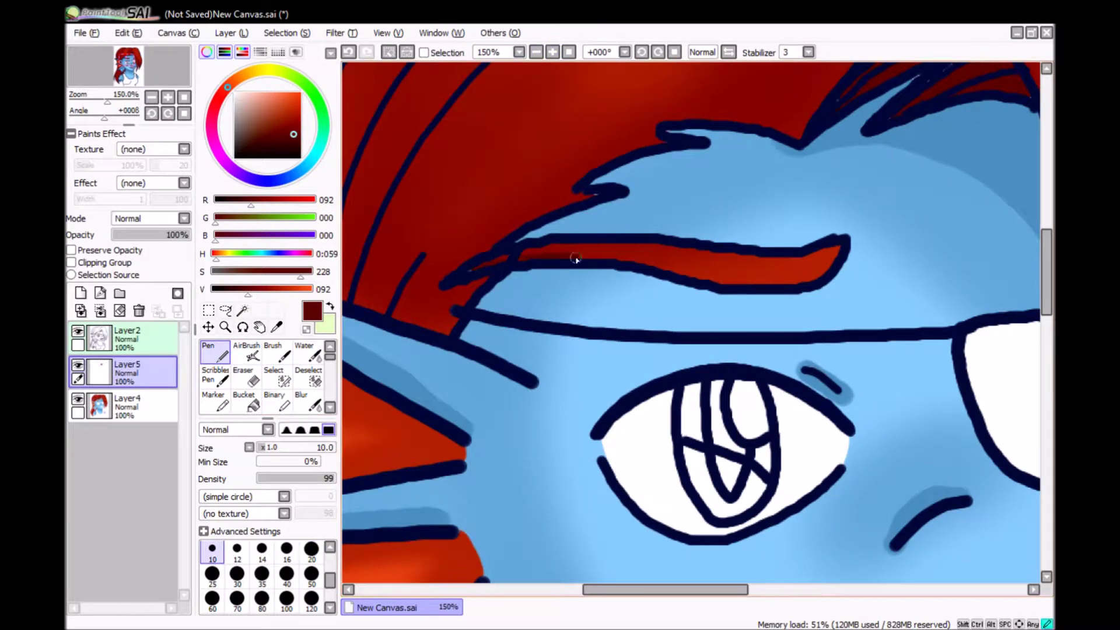
left_click_drag(575, 259, 823, 275)
- Paint dark red Pen shadows at size 10 beside the three strand lines above the ear fin near the temple
left_click(552, 52)
scroll(688, 326, "up", 5)
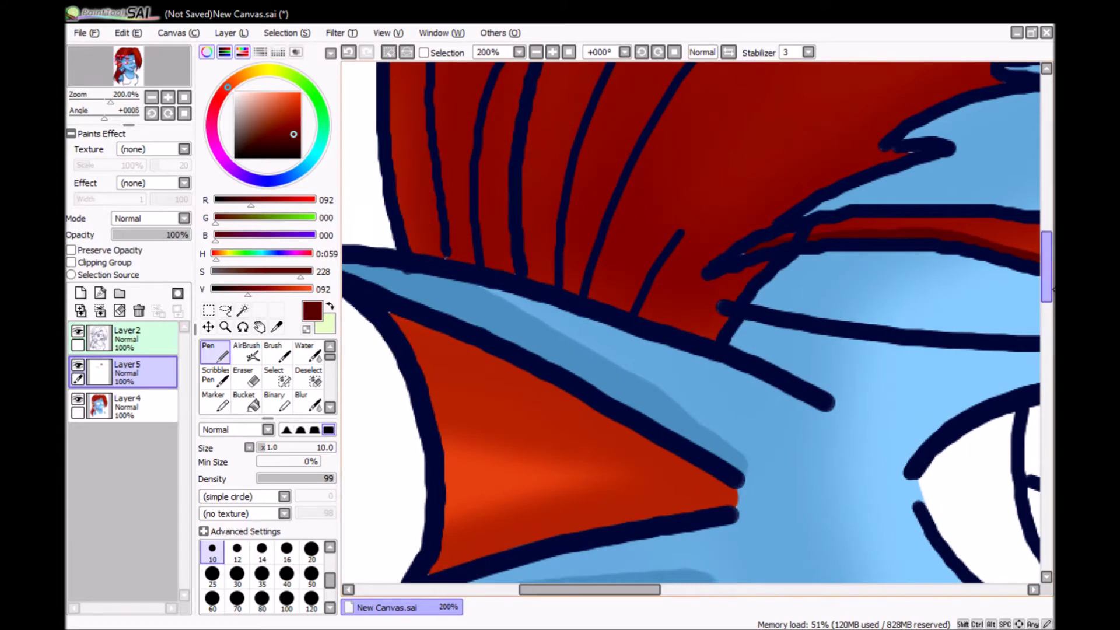
mouse_move(716, 129)
left_mouse_down()
mouse_move(576, 503)
mouse_move(592, 450)
mouse_move(583, 503)
left_mouse_up()
mouse_move(859, 103)
left_mouse_down()
mouse_move(870, 105)
mouse_move(779, 177)
mouse_move(606, 513)
left_mouse_up()
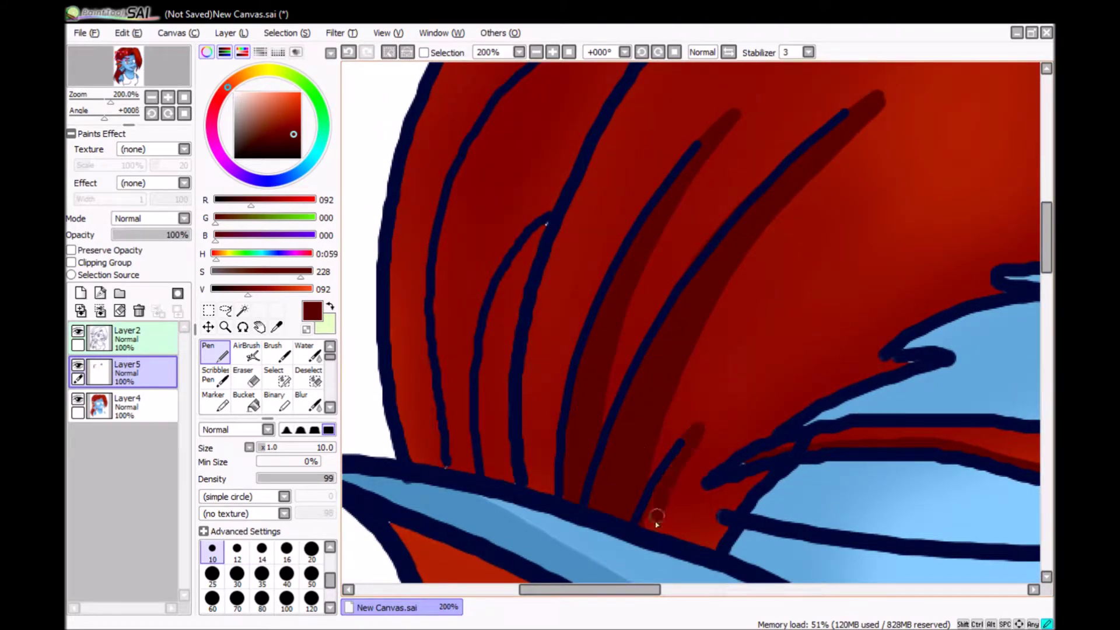
left_click_drag(695, 434, 641, 525)
- Taper the ends of the temple strand shadows with the Eraser at size 9
left_click(253, 379)
left_click(311, 551)
left_click_drag(892, 93, 820, 168)
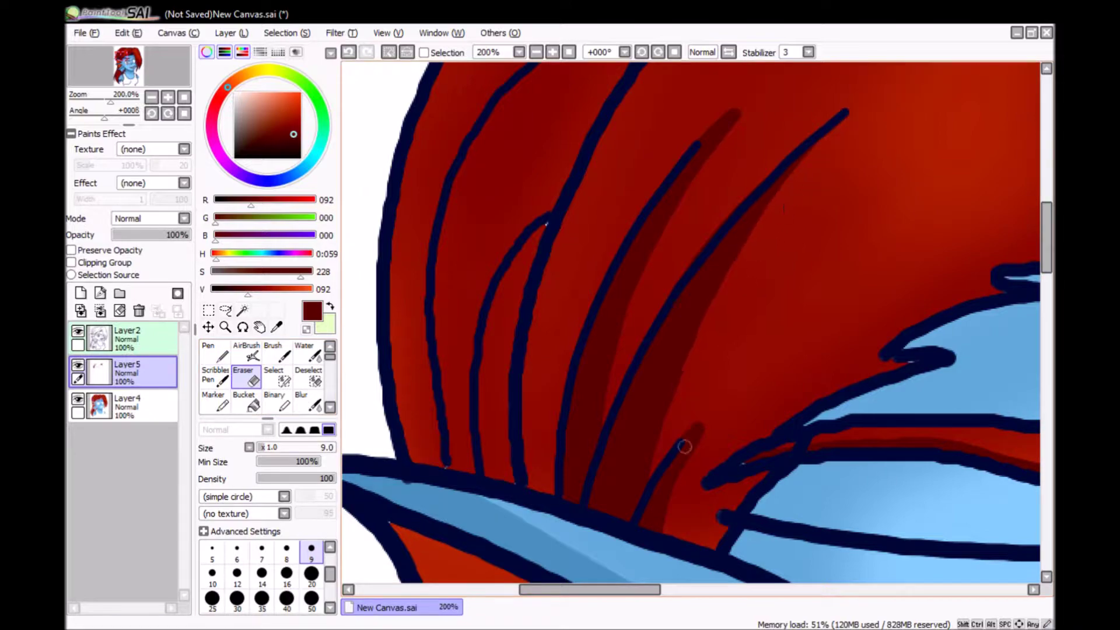
left_click(215, 353)
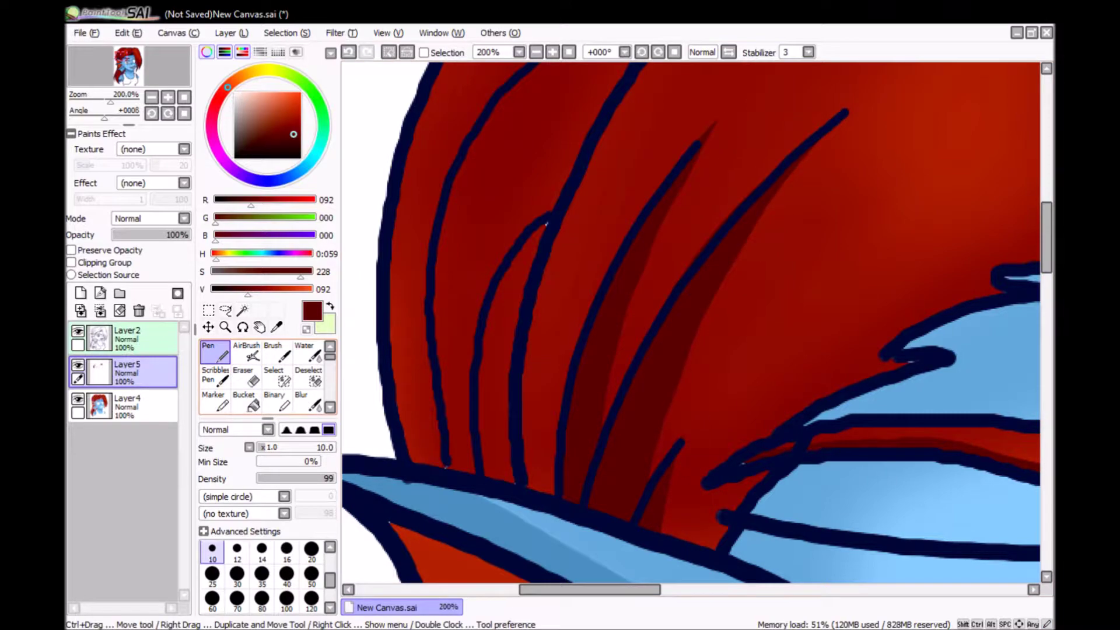
- Paint a curved dark red shadow on the crown where the hair tucks behind the front bang
left_click(536, 52)
left_click(536, 52)
left_click(574, 51)
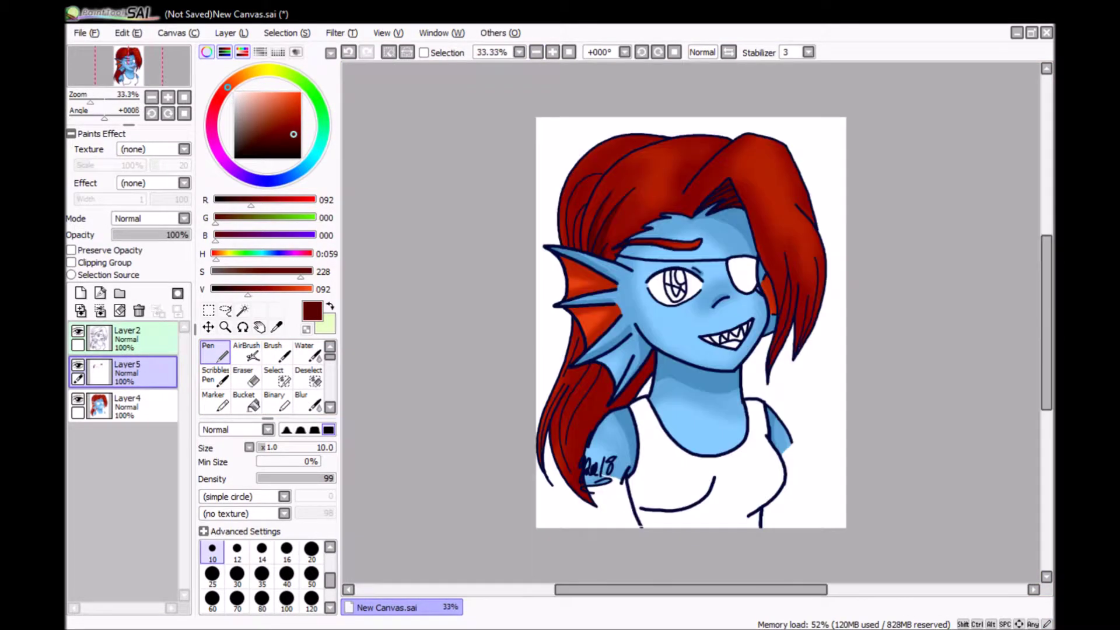
scroll(578, 175, "up", 3)
mouse_move(637, 96)
left_mouse_down()
mouse_move(656, 327)
mouse_move(864, 113)
left_mouse_up()
mouse_move(719, 88)
left_mouse_down()
mouse_move(725, 78)
mouse_move(712, 243)
mouse_move(821, 86)
left_mouse_up()
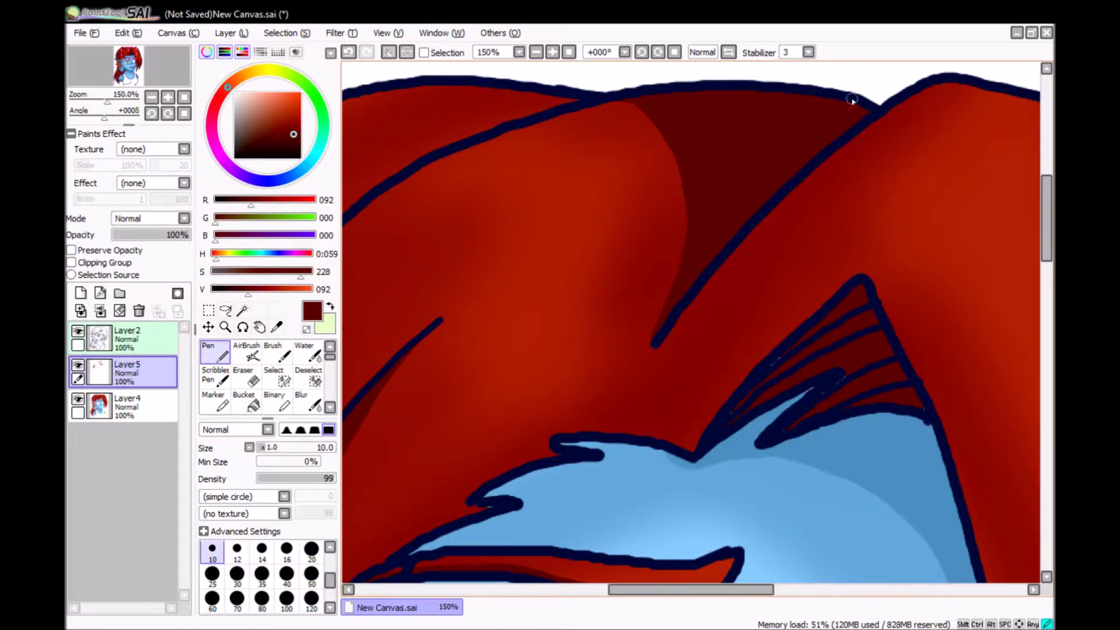
- Paint dark red shadows along the inner strands of the far side lock and trim their edges with the Eraser at size 9
scroll(852, 101, "down", 5)
scroll(726, 143, "up", 5)
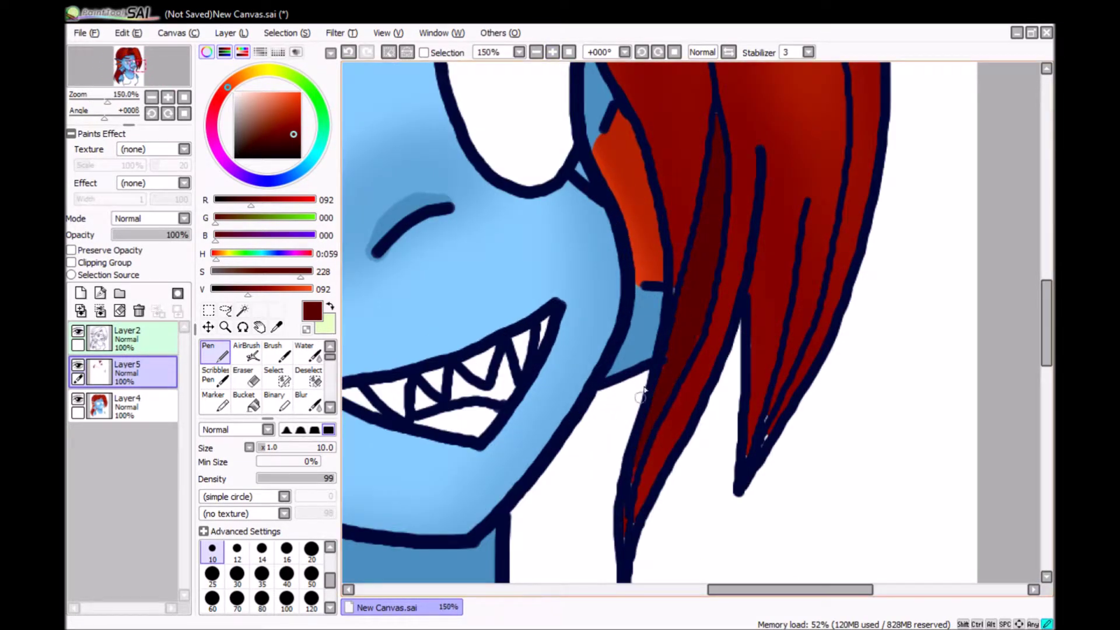
left_click_drag(769, 298, 746, 417)
key("e")
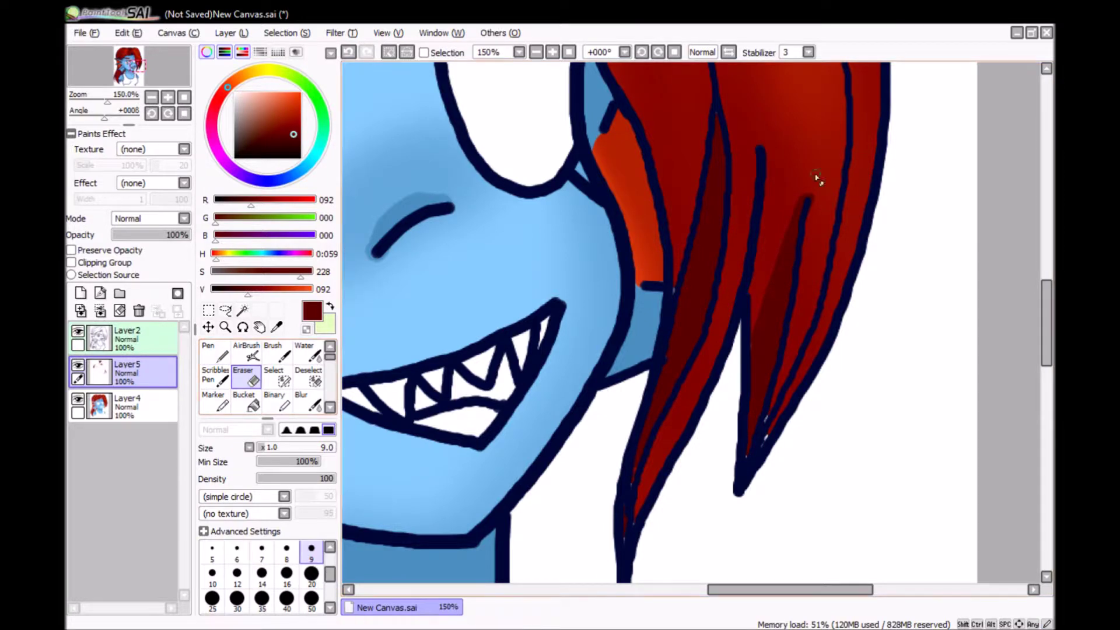
left_click_drag(796, 205, 754, 343)
- Shade the far side lock's outer strand and upper outer crease in dark red, trimming the shadow edges with the Eraser
key("n")
scroll(1033, 293, "up", 3)
left_click_drag(829, 382, 789, 464)
scroll(922, 342, "down", 4)
key("e")
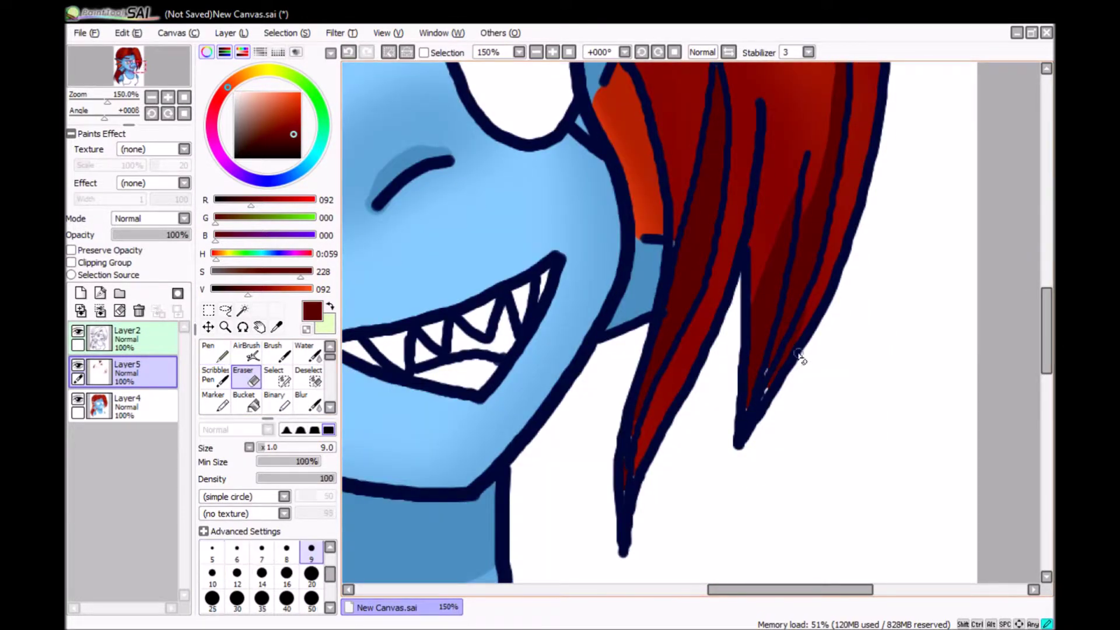
scroll(1011, 294, "up", 5)
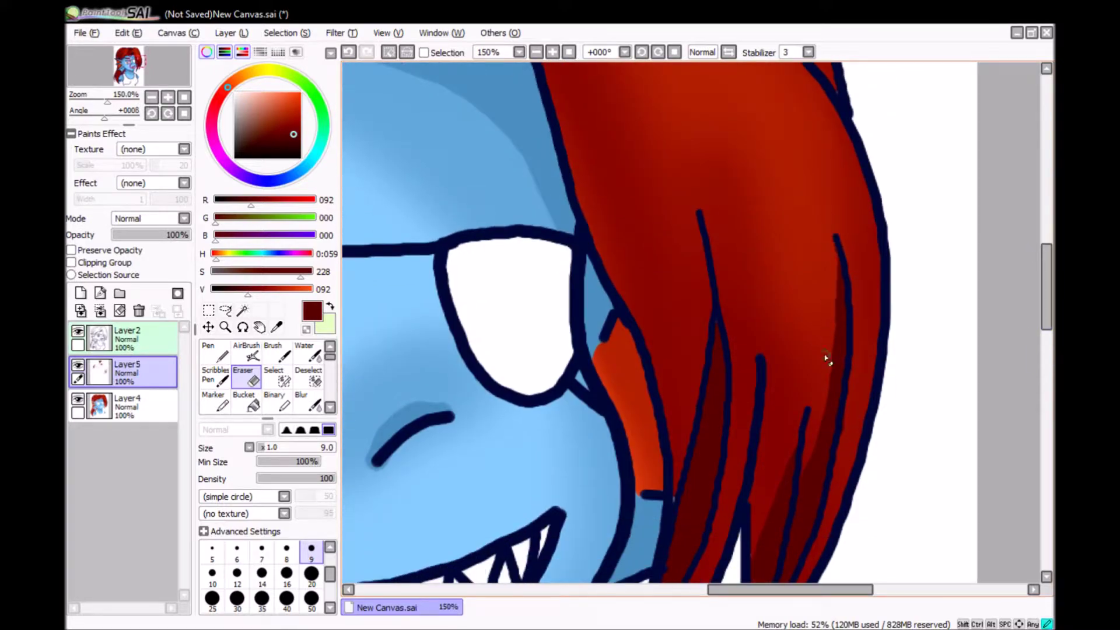
scroll(826, 359, "up", 5)
key("n")
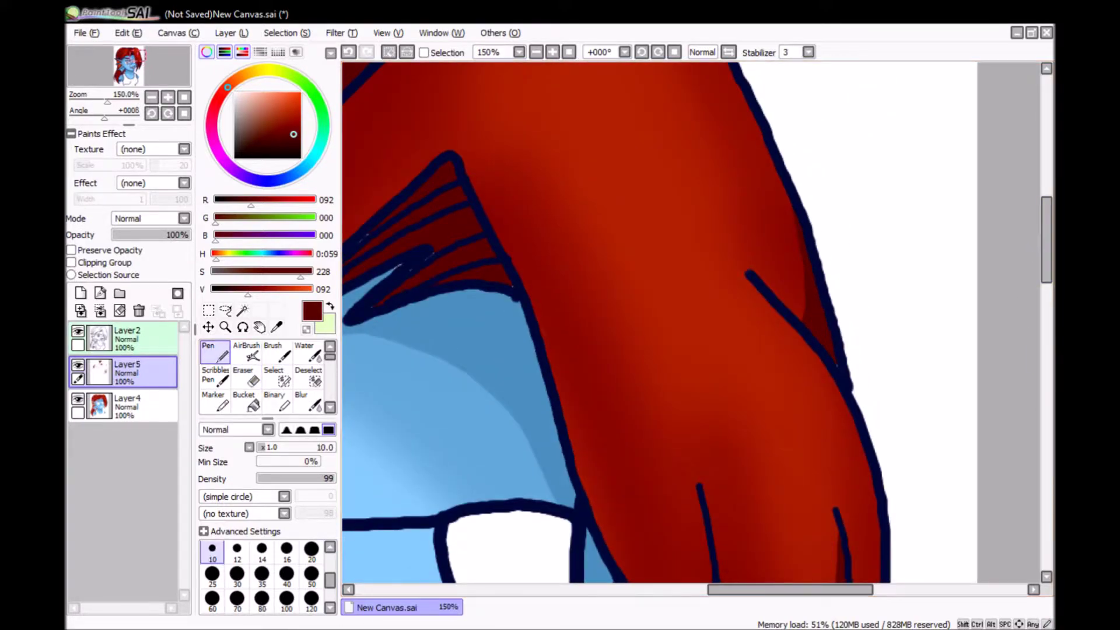
- Paint a tapered dark red shadow beside the ponytail's innermost strand line and refine its edge with the Eraser
key("ctrl+minus")
key("ctrl+minus")
key("ctrl+minus")
key("ctrl+minus")
scroll(691, 320, "down", 10)
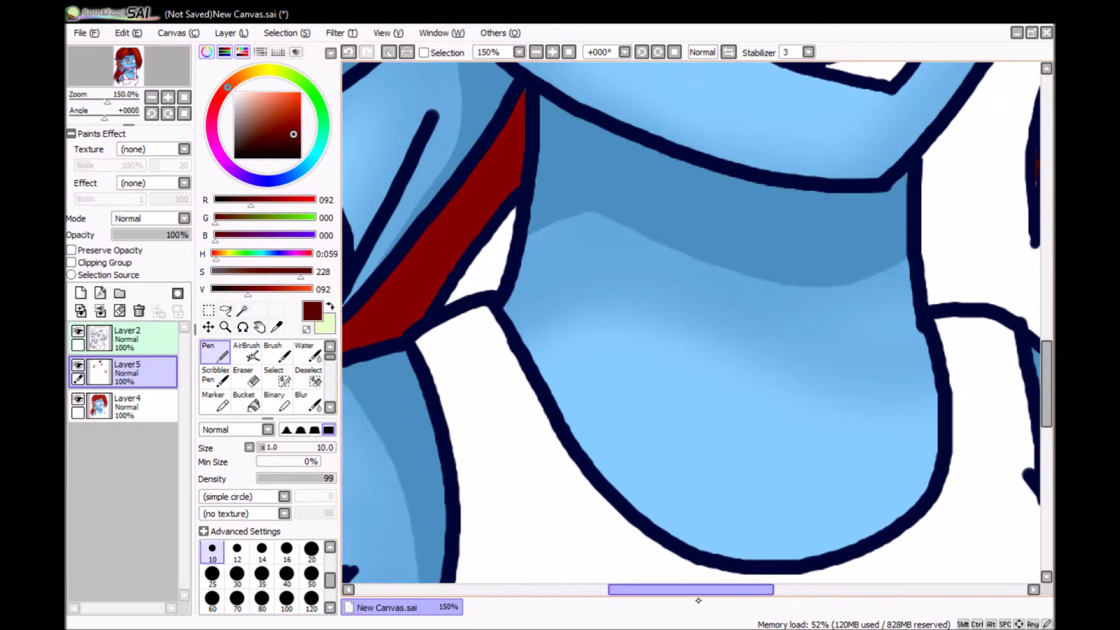
scroll(691, 320, "left", 8)
left_click_drag(656, 171, 480, 508)
scroll(596, 281, "down", 1)
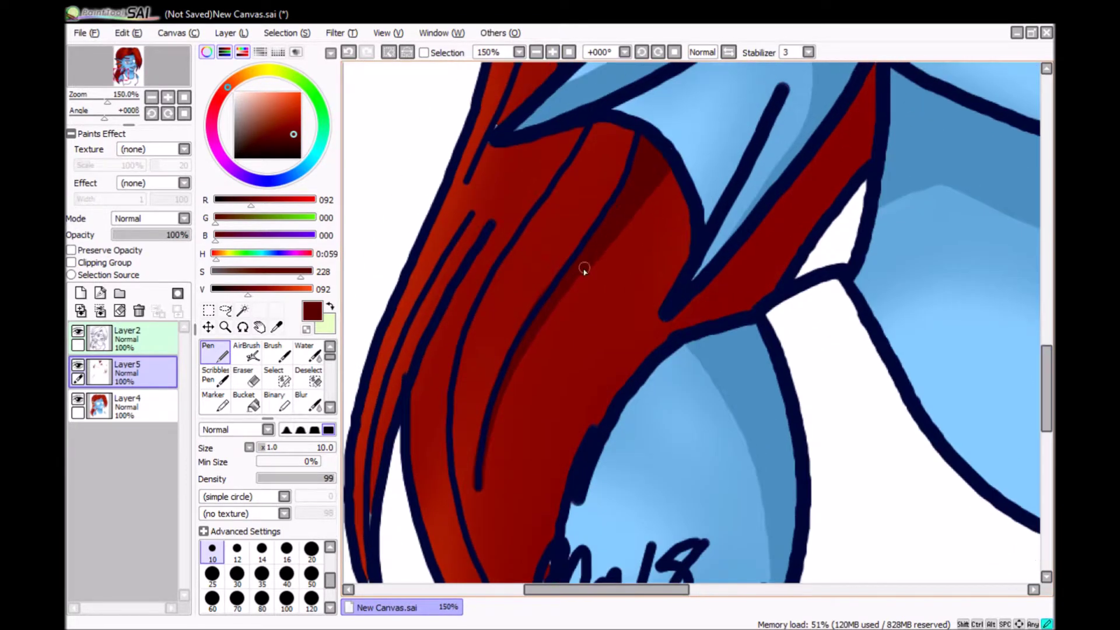
key("e")
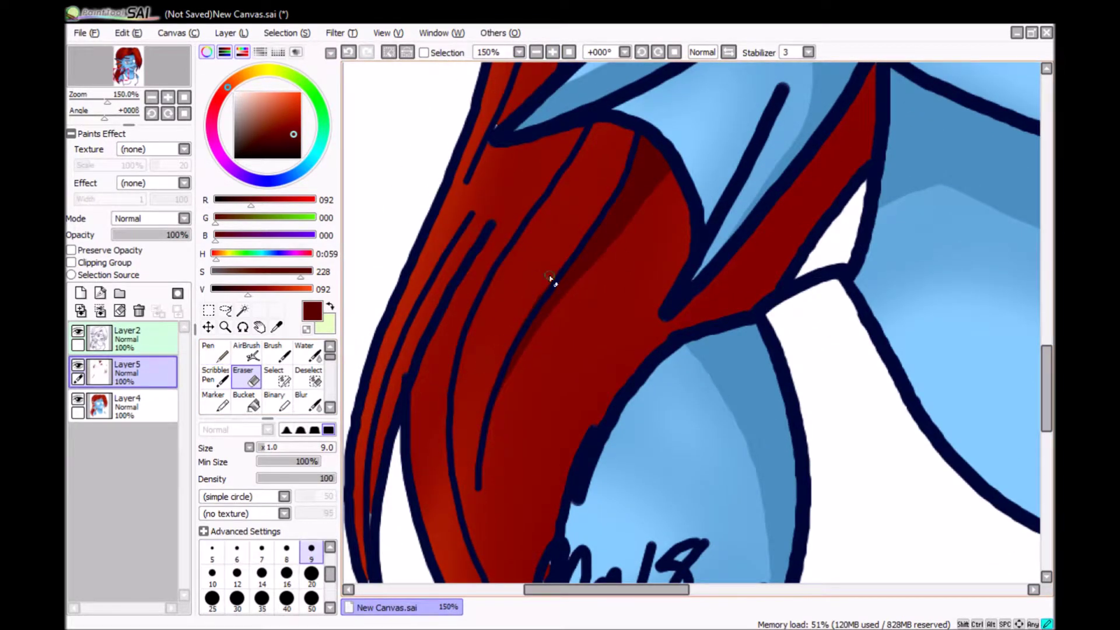
- Shade along the ponytail's long middle strand line in dark red and clean up the shadow with the Eraser
key("n")
scroll(495, 431, "down", 5)
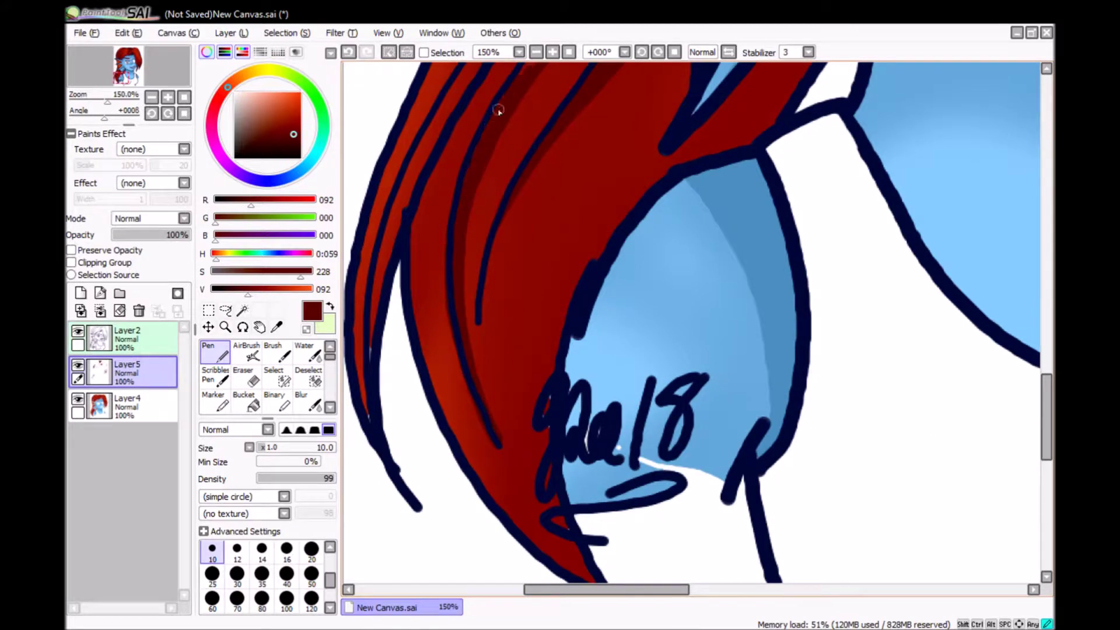
scroll(531, 71, "up", 8)
key("e")
scroll(515, 506, "down", 7)
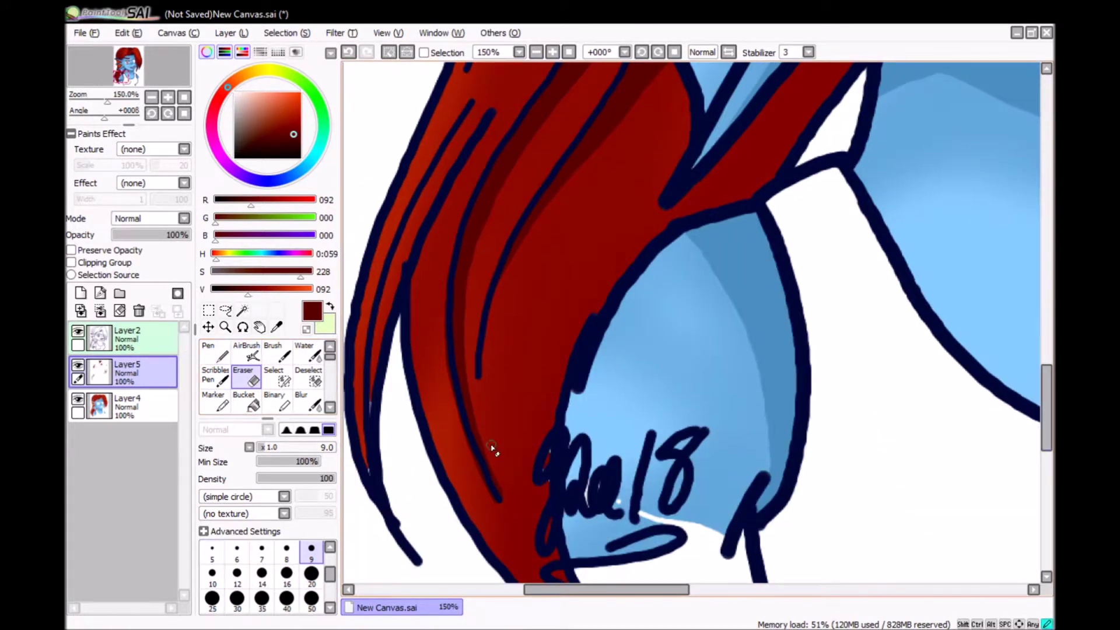
- Paint dark red shadows along the ponytail's outer strands and taper their upper ends with the Eraser
key("n")
left_click_drag(475, 105, 371, 403)
key("e")
scroll(431, 303, "up", 5)
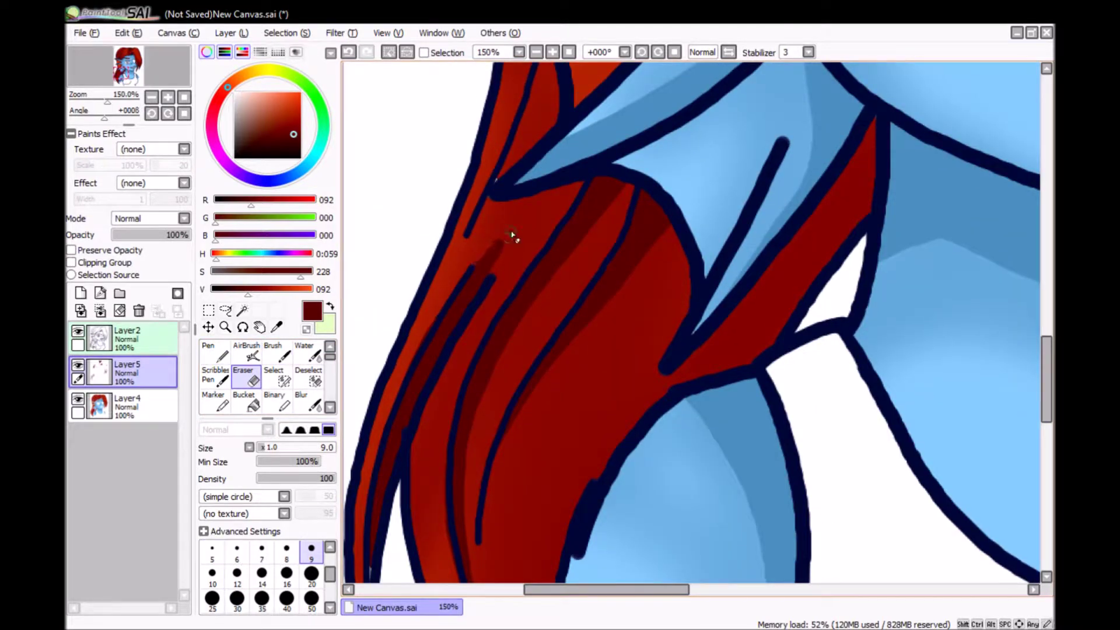
left_click_drag(511, 242, 426, 382)
- Paint dark red shadows on the hair beside the neck and beneath and behind the lower ear fins, trimming the edges
key("n")
scroll(827, 282, "up", 2)
mouse_move(810, 344)
left_mouse_down()
mouse_move(828, 282)
mouse_move(869, 286)
left_mouse_up()
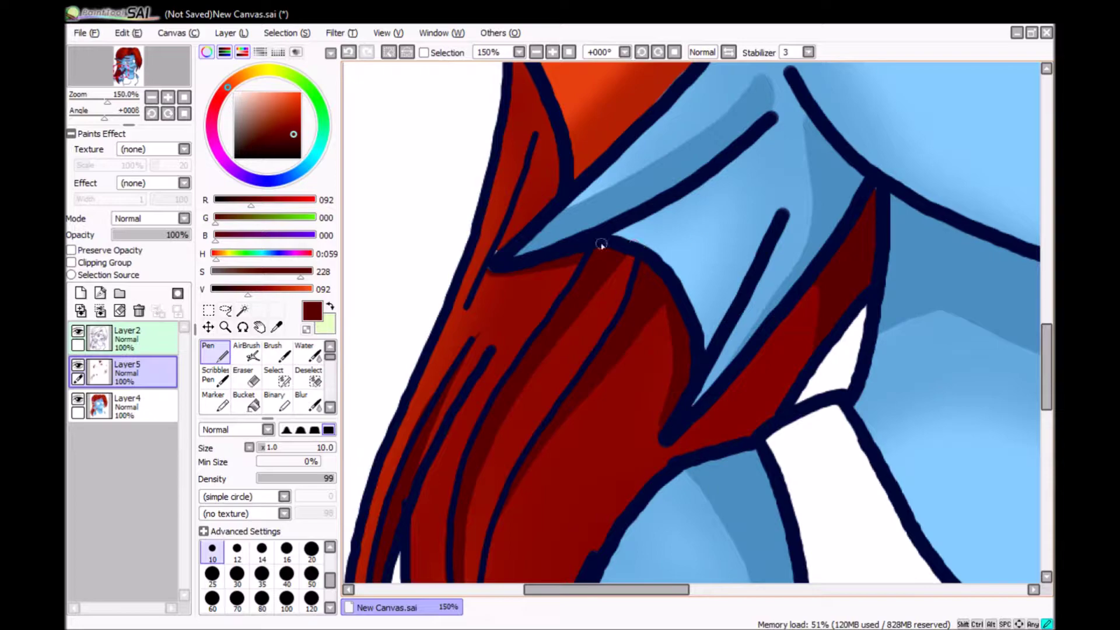
scroll(733, 340, "up", 5)
left_click_drag(516, 215, 535, 264)
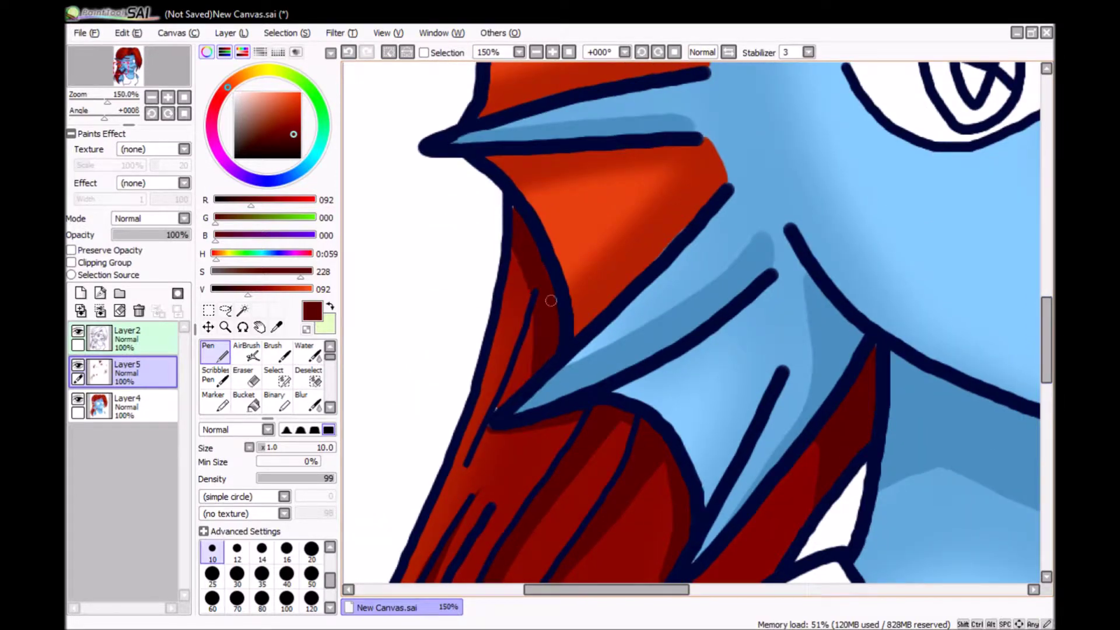
key("e")
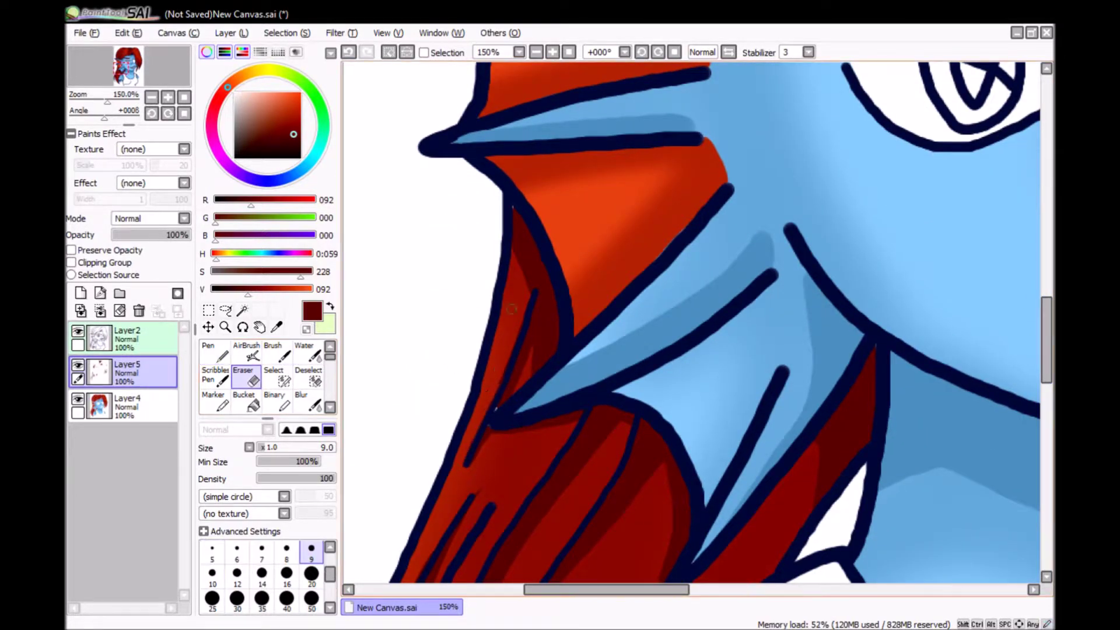
- Paint dark red shadows inside the curved strands at the back of the head above the ear fin
scroll(511, 309, "up", 8)
key("n")
left_click_drag(539, 189, 482, 408)
left_click_drag(630, 155, 503, 265)
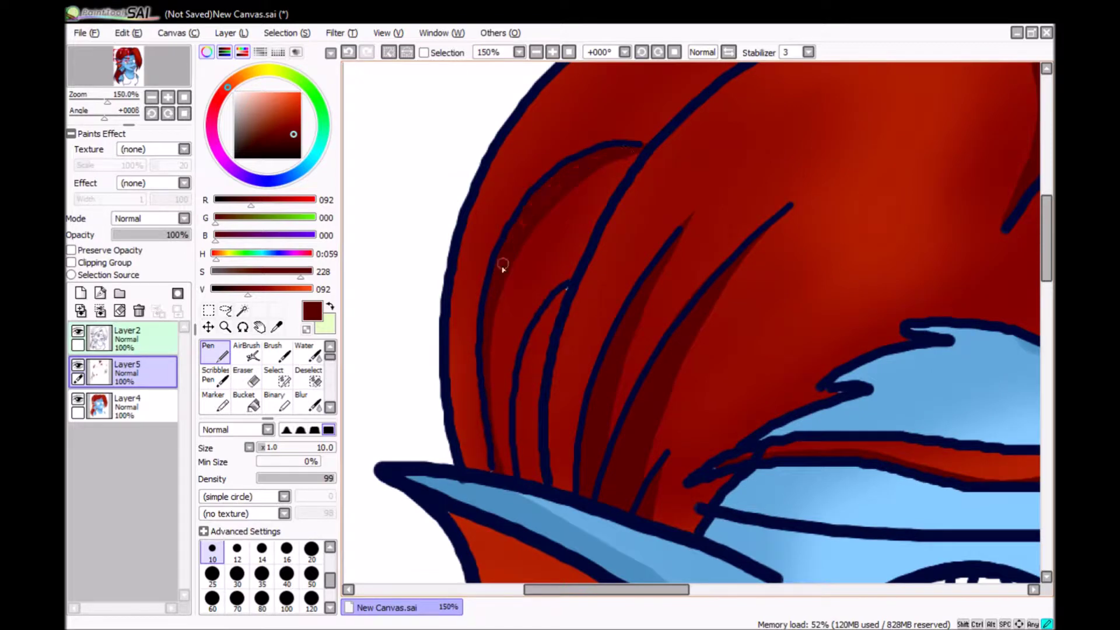
left_click_drag(566, 293, 522, 475)
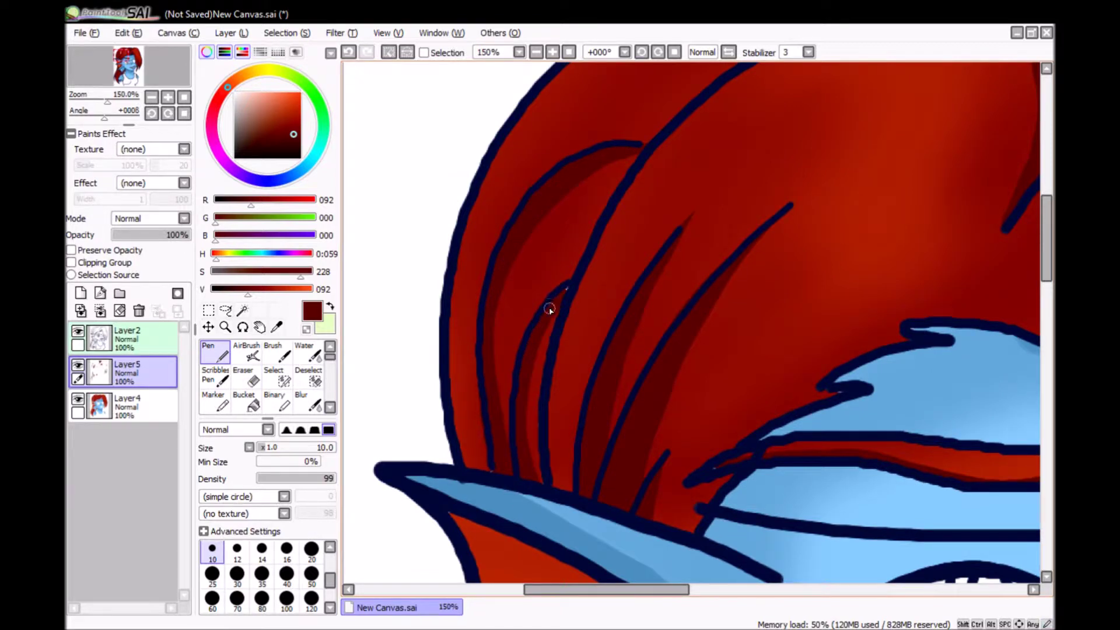
left_click_drag(452, 368, 484, 463)
scroll(533, 473, "up", 5)
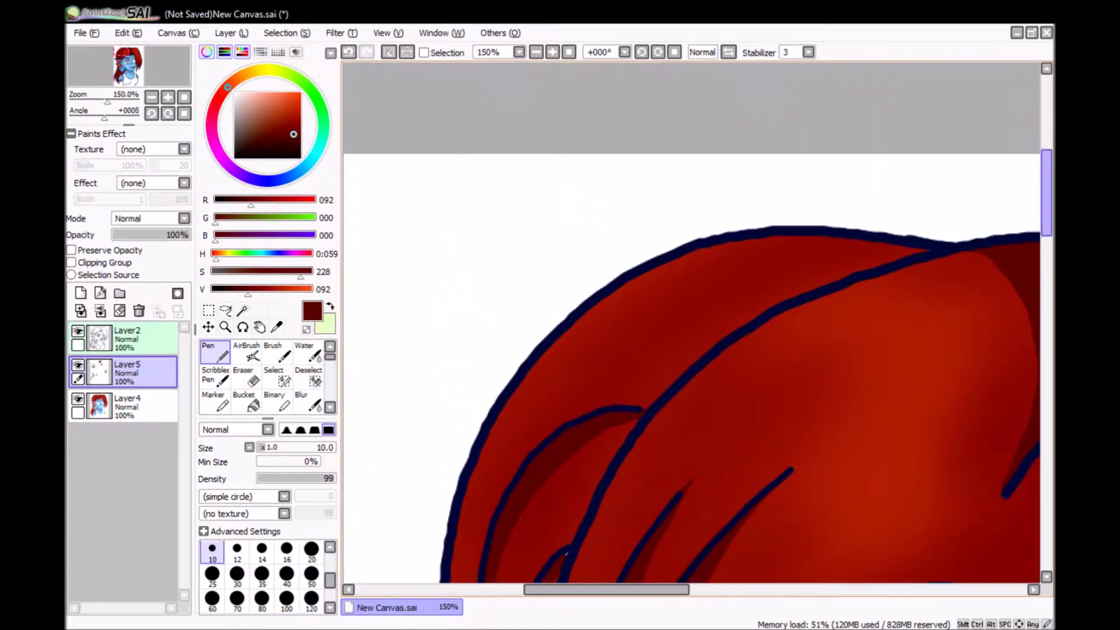
- Airbrush orange-red (RGB 232, 72, 38) highlights at size 100 across the bangs and ponytail on a new layer, and merge it down
scroll(602, 77, "down", 4)
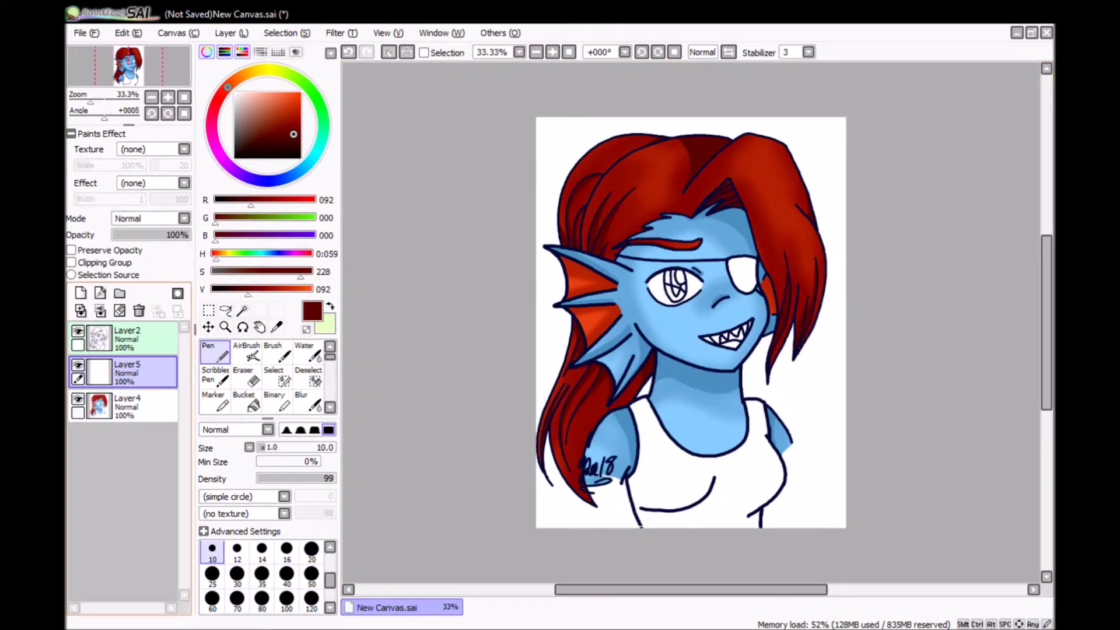
key("alt")
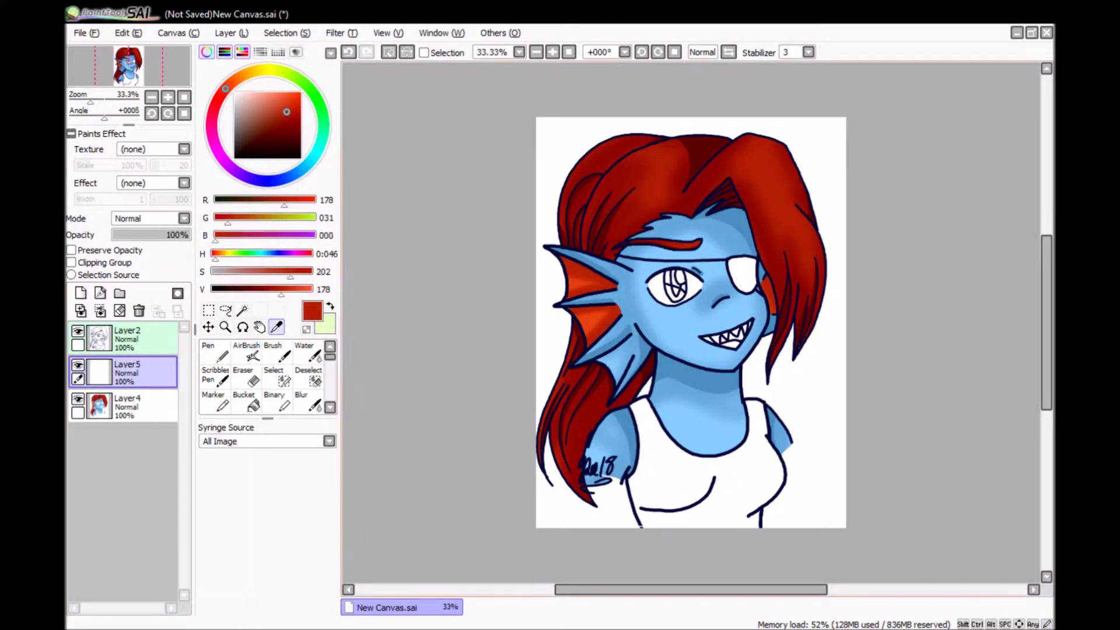
scroll(563, 166, "up", 2)
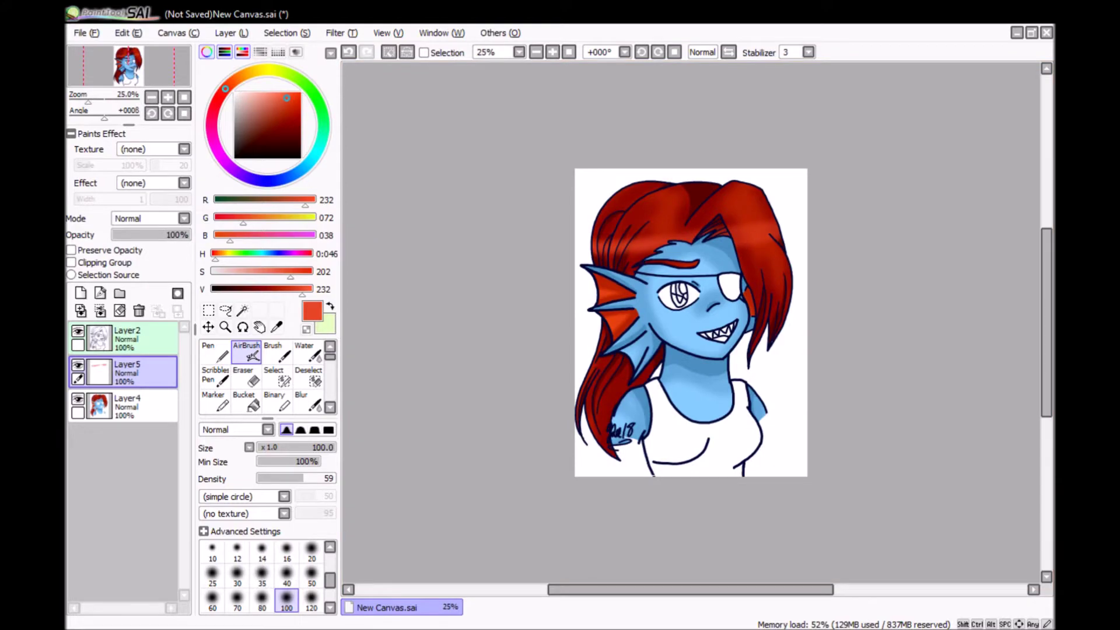
left_click_drag(563, 166, 658, 158)
scroll(816, 154, "up", 1)
mouse_move(460, 418)
left_mouse_down()
mouse_move(613, 556)
mouse_move(554, 529)
left_mouse_up()
scroll(691, 323, "down", 2)
key("ctrl+e")
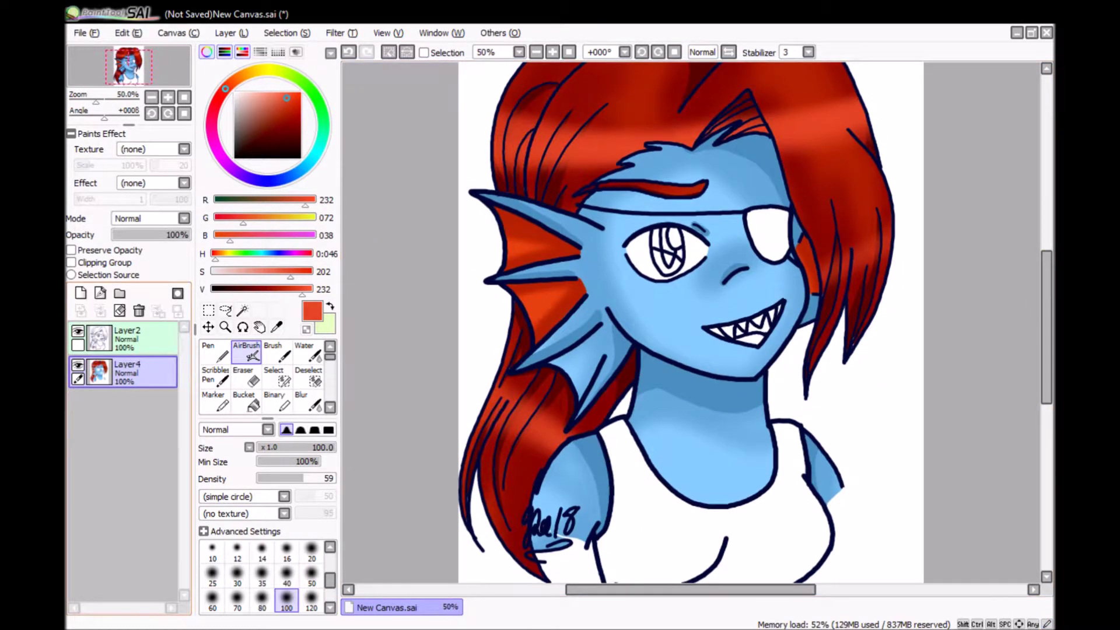
- Select the eye white and upper teeth with the Magic Wand using All Image as target, and hide the selection outline
scroll(690, 322, "down", 1)
scroll(690, 322, "up", 3)
key("w")
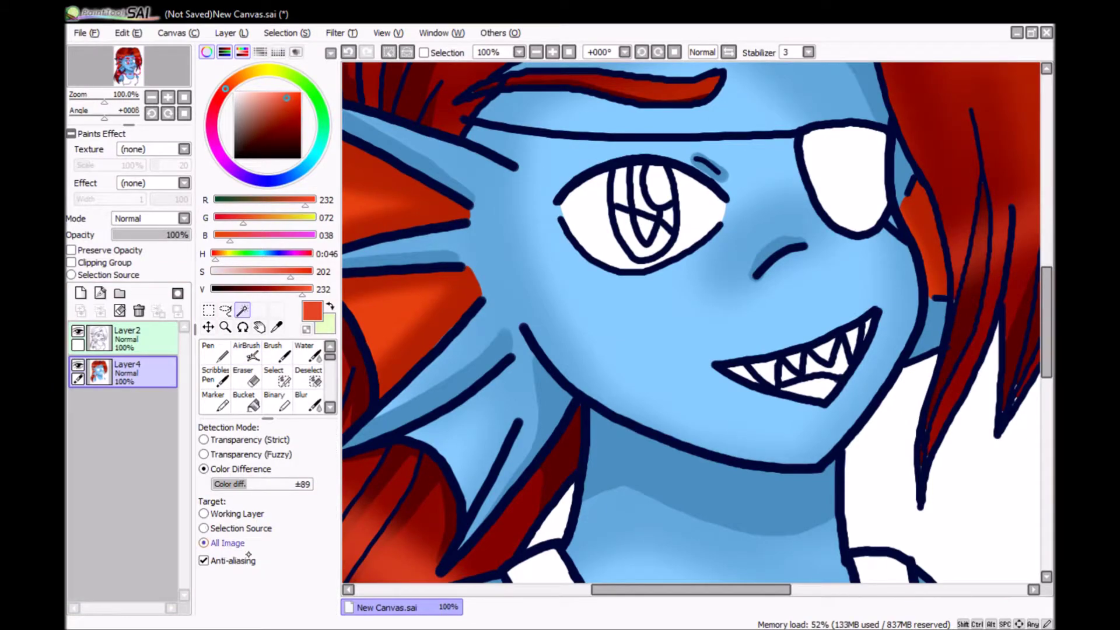
left_click(251, 548)
left_click(583, 222)
scroll(694, 365, "up", 2)
scroll(691, 322, "up", 3)
key("ctrl+h")
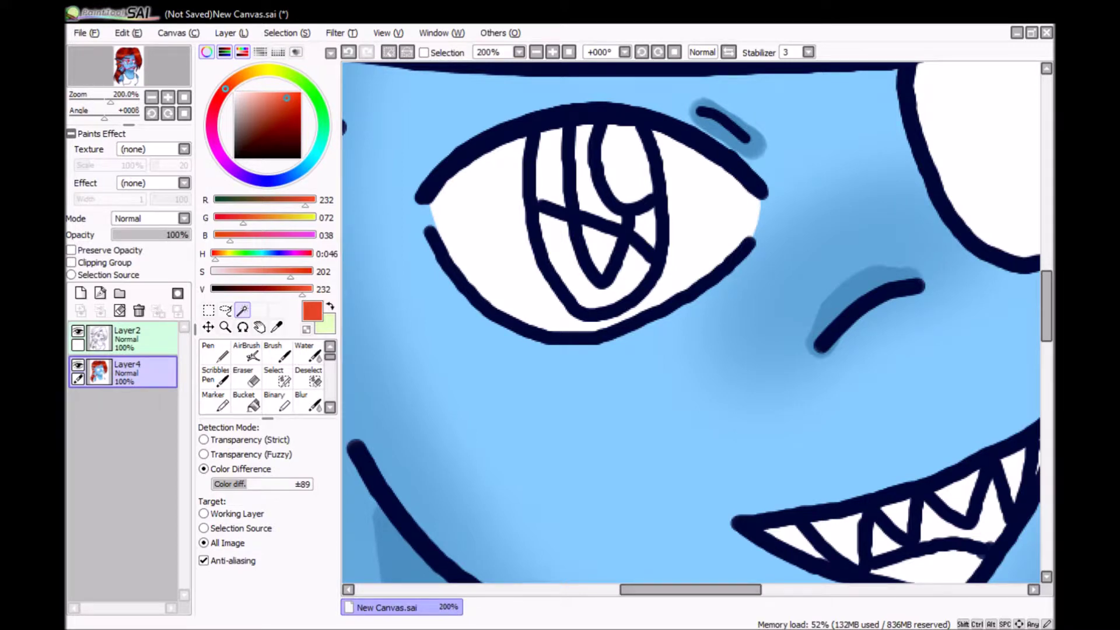
- Paint the eye white and upper teeth pale yellow (RGB 255, 223, 130) with the Pen at size 50
left_click(247, 73)
left_click(262, 92)
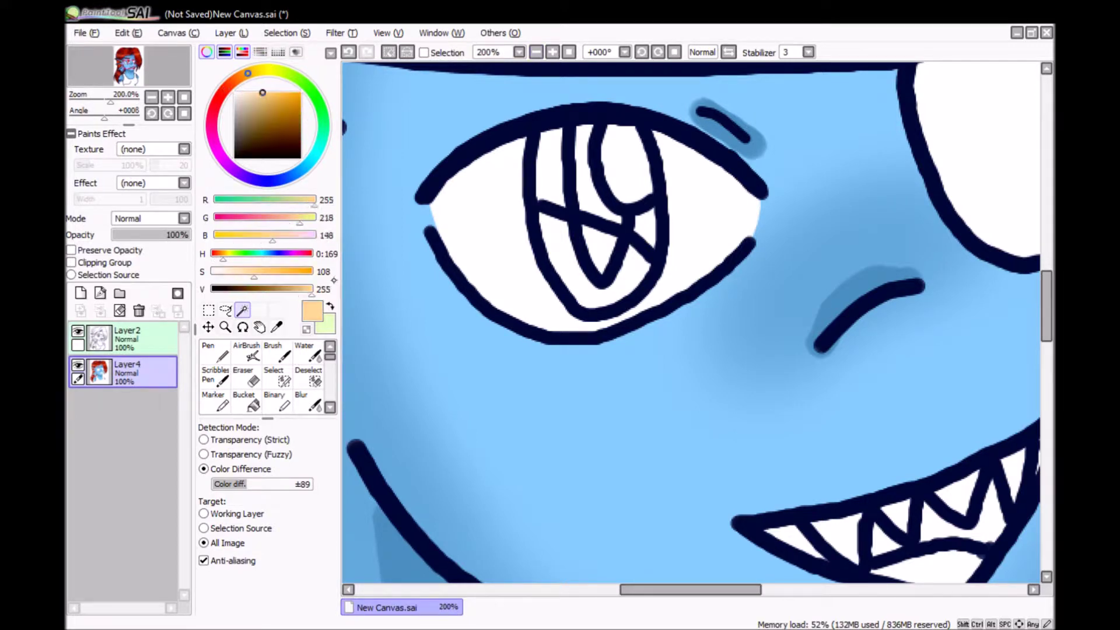
left_click(216, 350)
mouse_move(444, 245)
left_mouse_down()
mouse_move(582, 207)
mouse_move(564, 233)
left_mouse_up()
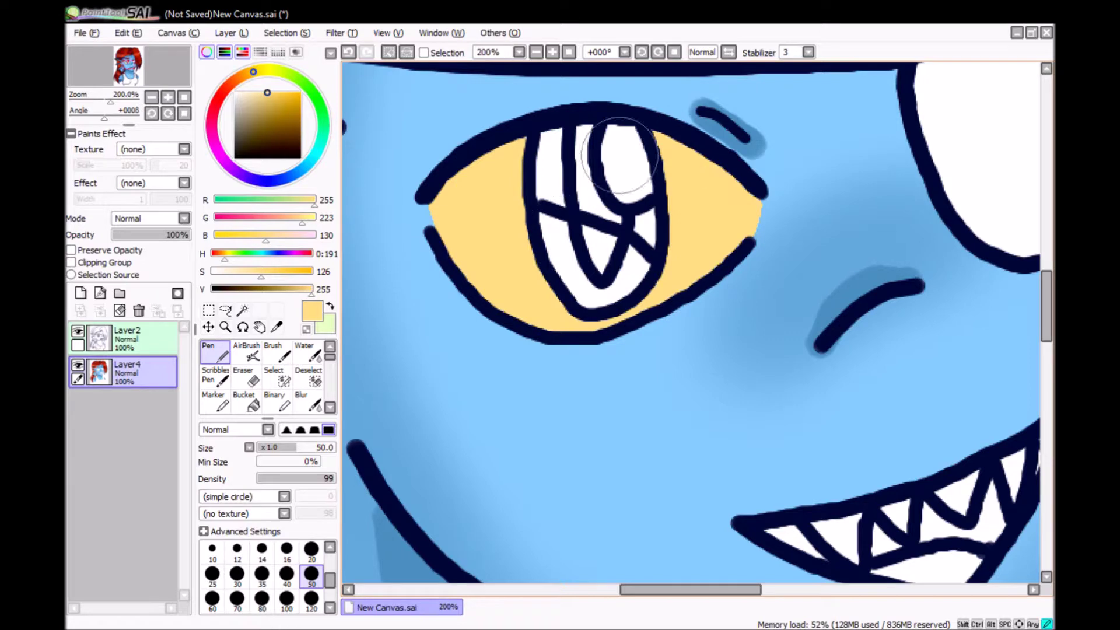
left_click_drag(845, 542, 867, 495)
- Airbrush darker gold shading (down to RGB 192, 161, 71) at size 50 under the upper eyelid and along the eye's lower edge
left_click(246, 350)
left_click(267, 97)
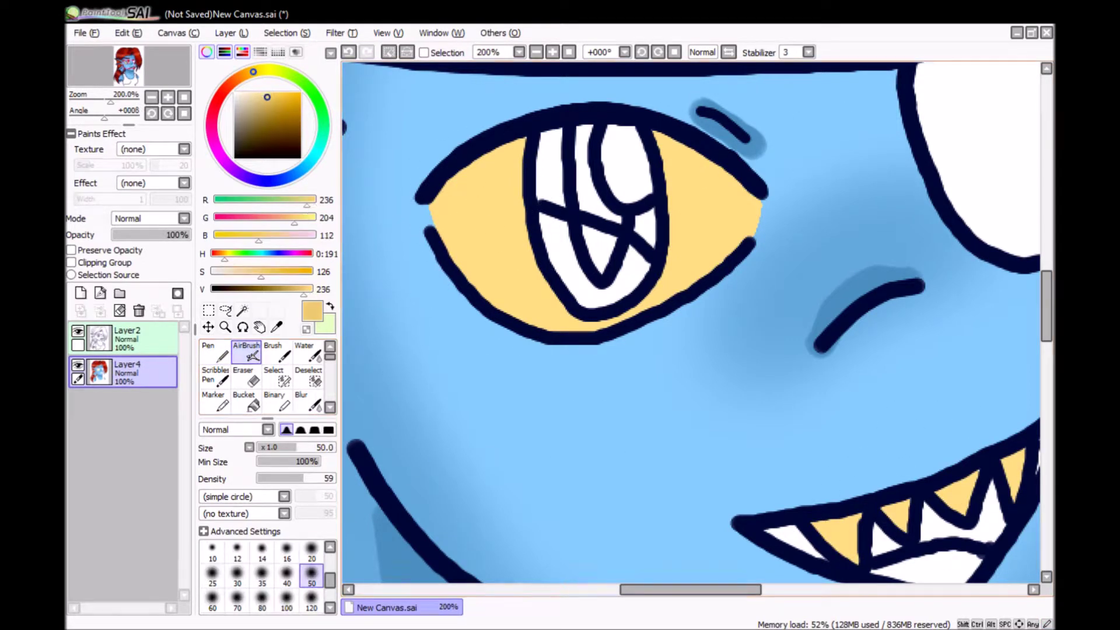
left_click(268, 109)
left_click_drag(688, 146, 738, 202)
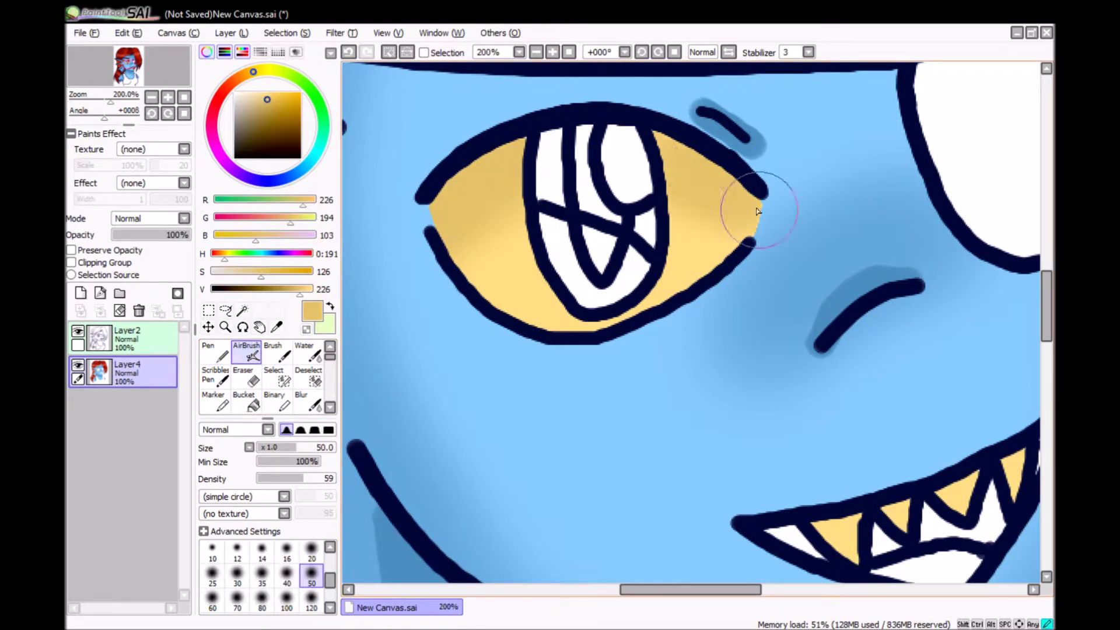
left_click_drag(501, 178, 437, 200)
left_click_drag(635, 129, 746, 186)
left_click_drag(455, 233, 560, 320)
- Shade the yellow upper teeth with the same dark gold, using the AirBrush at size 14
scroll(605, 412, "right", 5)
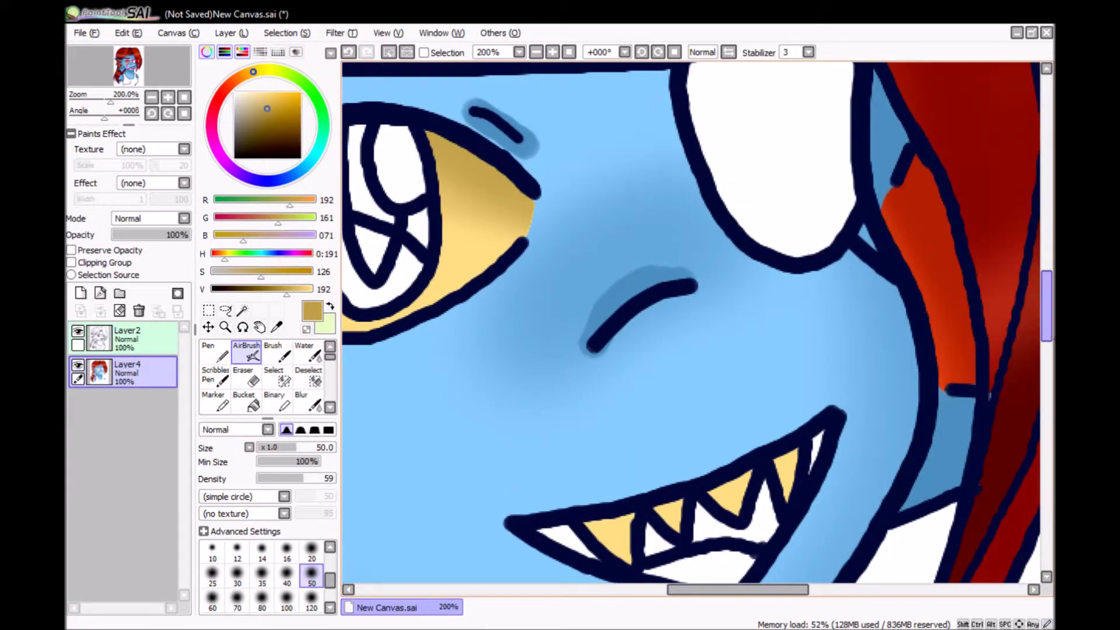
scroll(605, 411, "down", 4)
key("bracketleft")
key("bracketleft")
key("bracketleft")
key("bracketleft")
key("bracketleft")
key("bracketleft")
key("bracketleft")
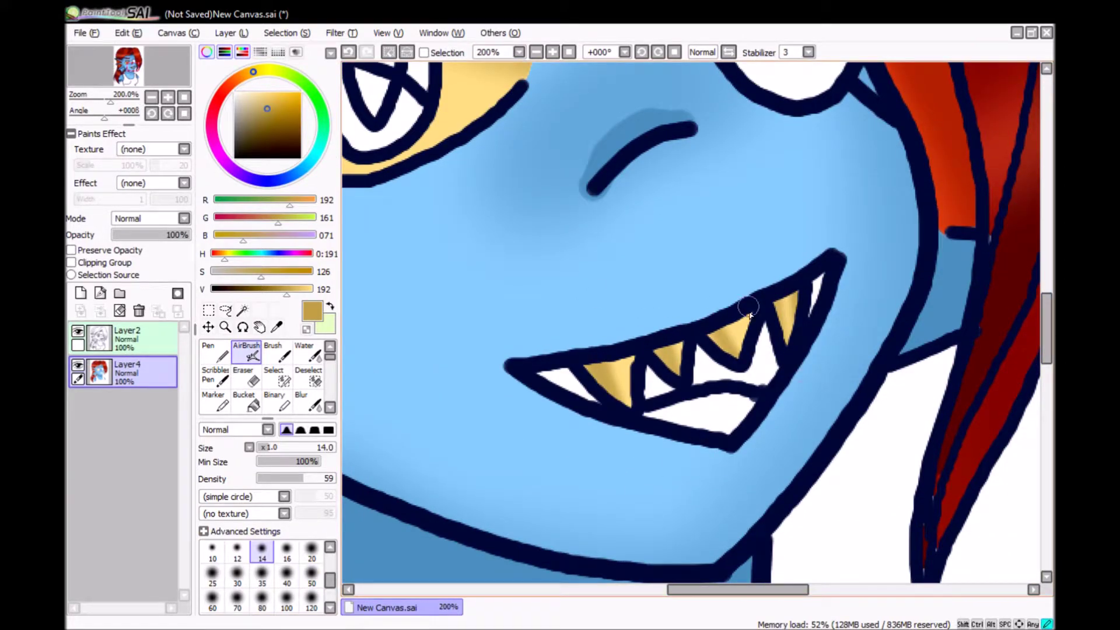
- Airbrush pale cream (RGB 252, 231, 173) highlights onto the teeth and the eye white on both sides of the iris
left_click(267, 94)
left_click(643, 380, "alt")
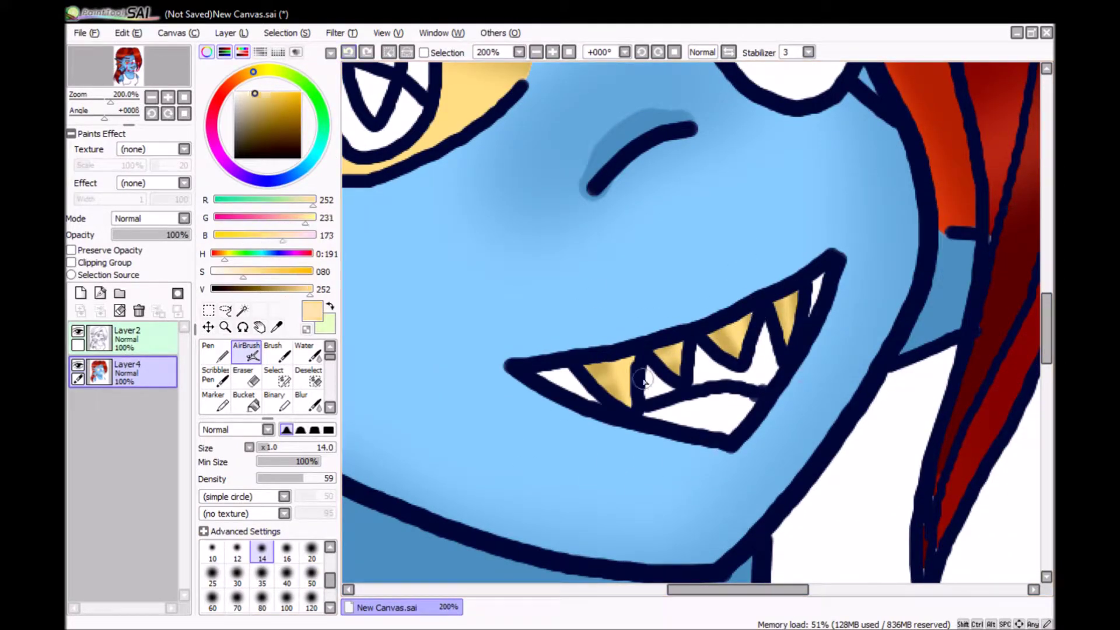
scroll(765, 343, "up", 3)
scroll(765, 343, "left", 4)
left_click_drag(692, 382, 727, 371)
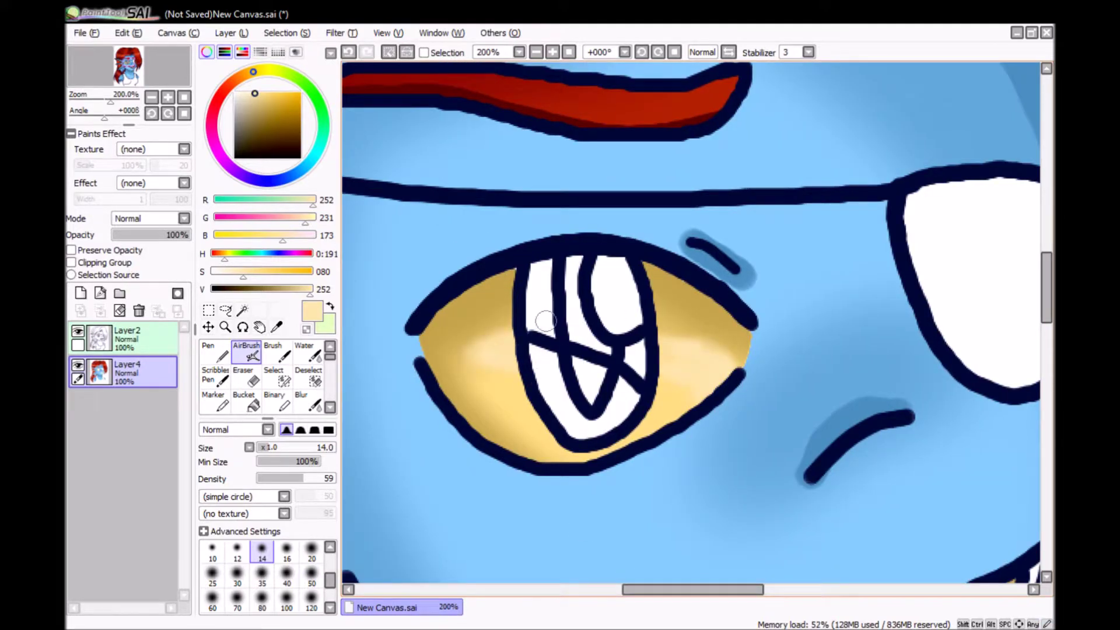
- On a new layer, paint a bright orange-red (RGB 254, 89, 54) highlight along the long strand above the ear fin with the Pen at size 14
scroll(691, 326, "down", 3)
scroll(691, 327, "up", 1)
left_click(80, 293)
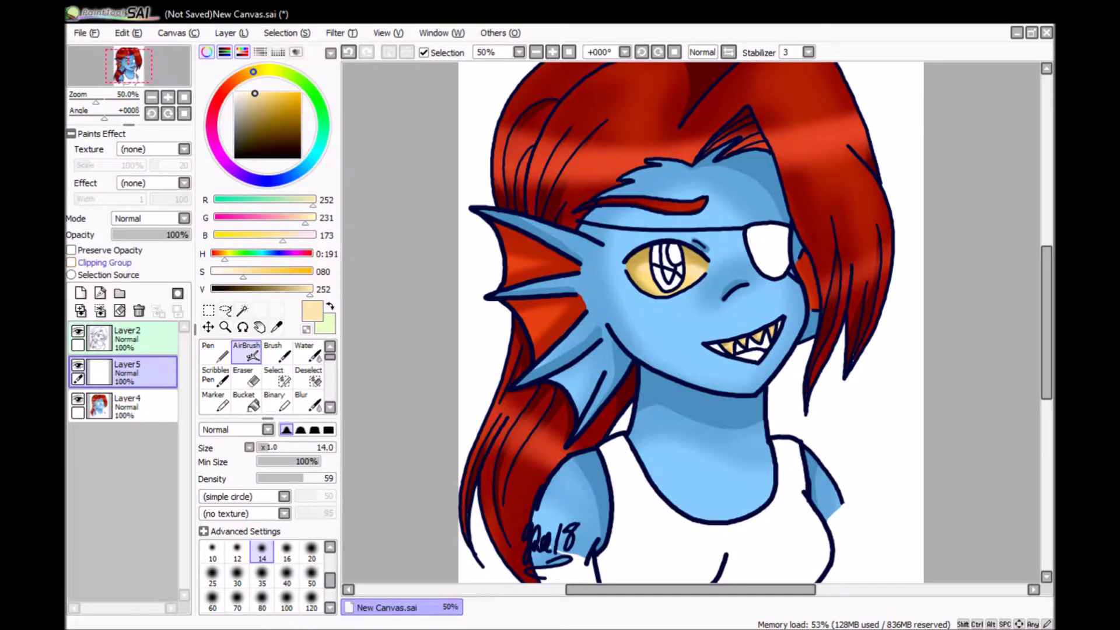
left_click(816, 145, "alt")
left_click(286, 92)
left_click(214, 351)
scroll(722, 600, "up", 1)
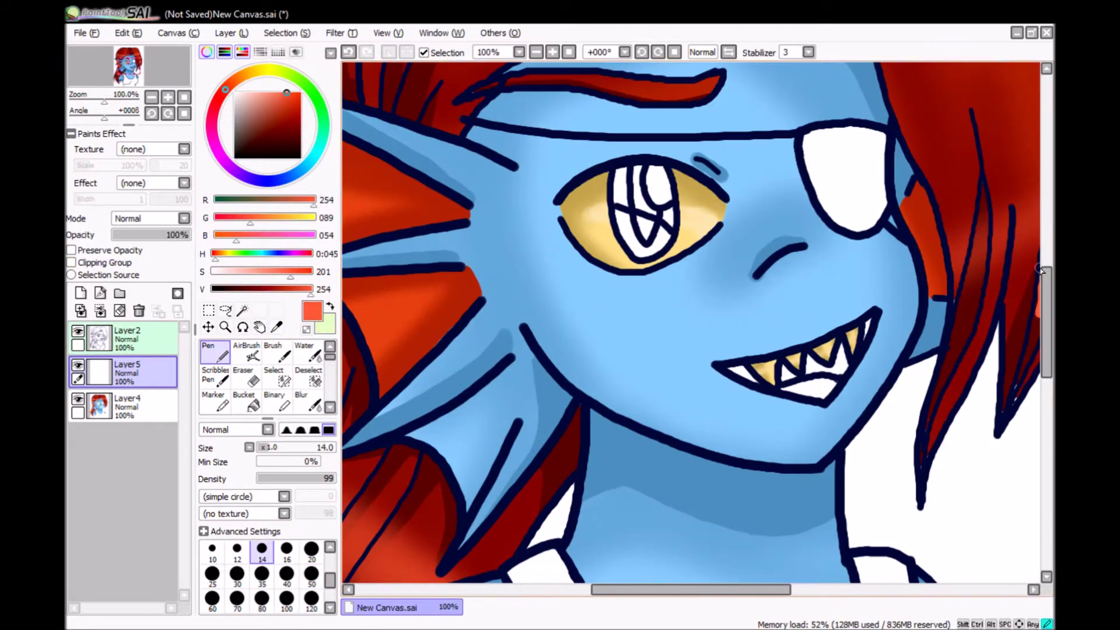
scroll(721, 600, "down", 1)
scroll(722, 600, "up", 1)
scroll(618, 117, "up", 1)
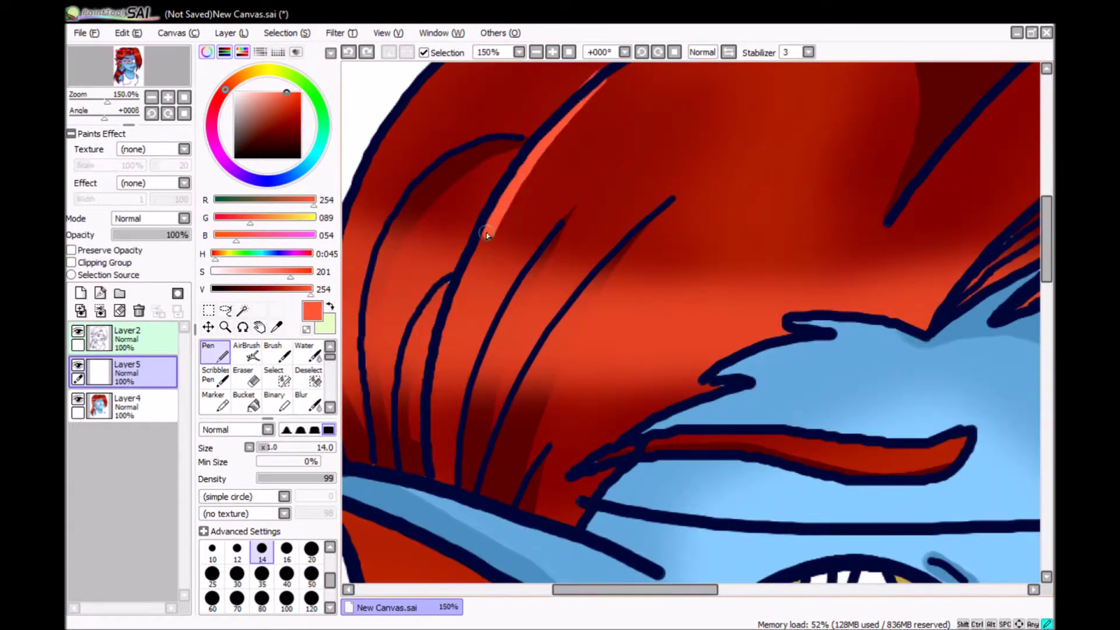
mouse_move(633, 66)
left_mouse_down()
mouse_move(460, 315)
mouse_move(454, 483)
left_mouse_up()
scroll(691, 327, "down", 4)
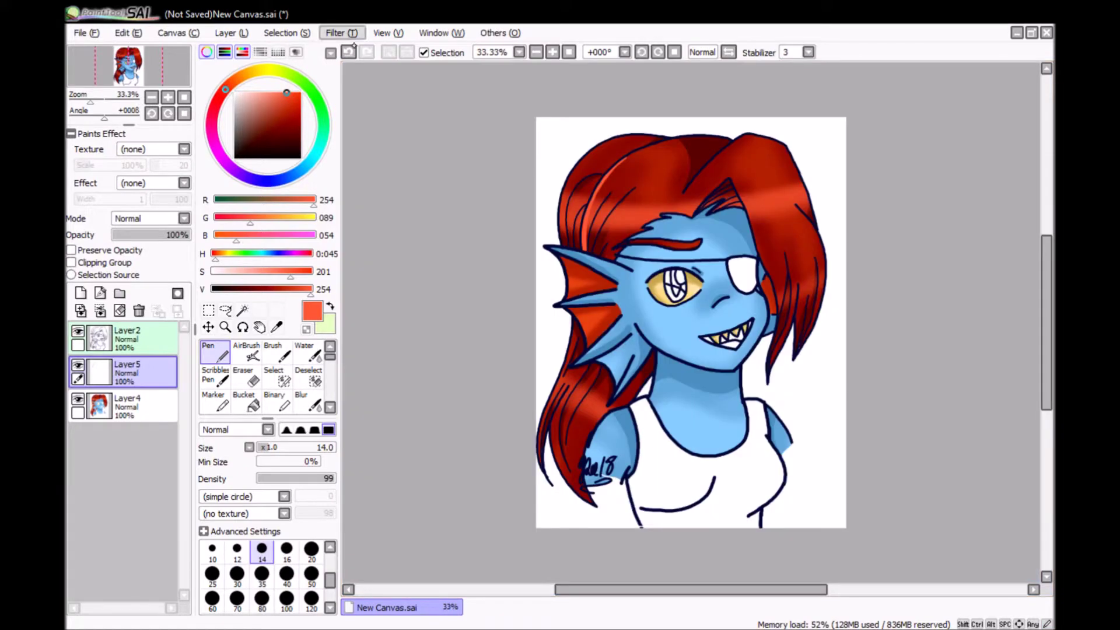
key("e")
scroll(677, 292, "up", 4)
scroll(677, 291, "up", 5)
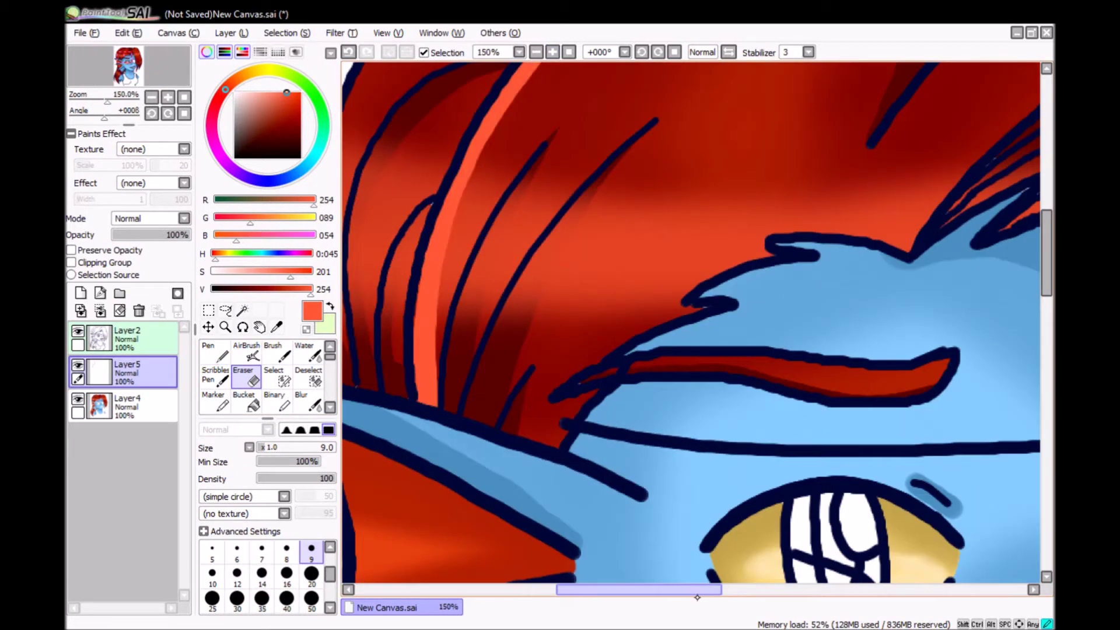
key("n")
left_click_drag(499, 548, 645, 414)
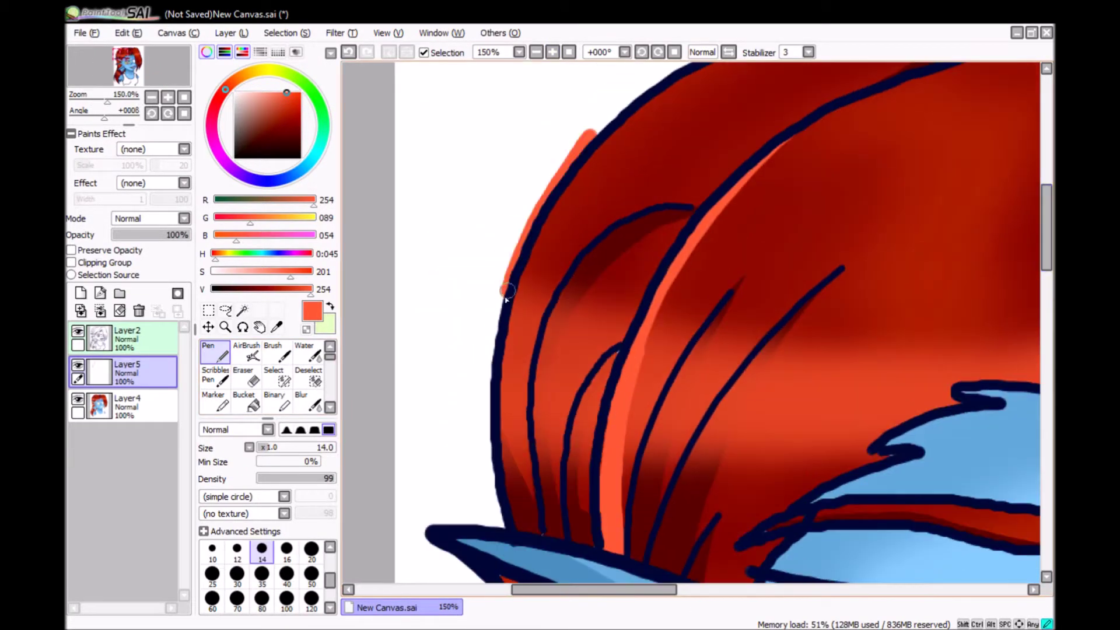
left_click_drag(606, 142, 508, 487)
key("ctrl+z")
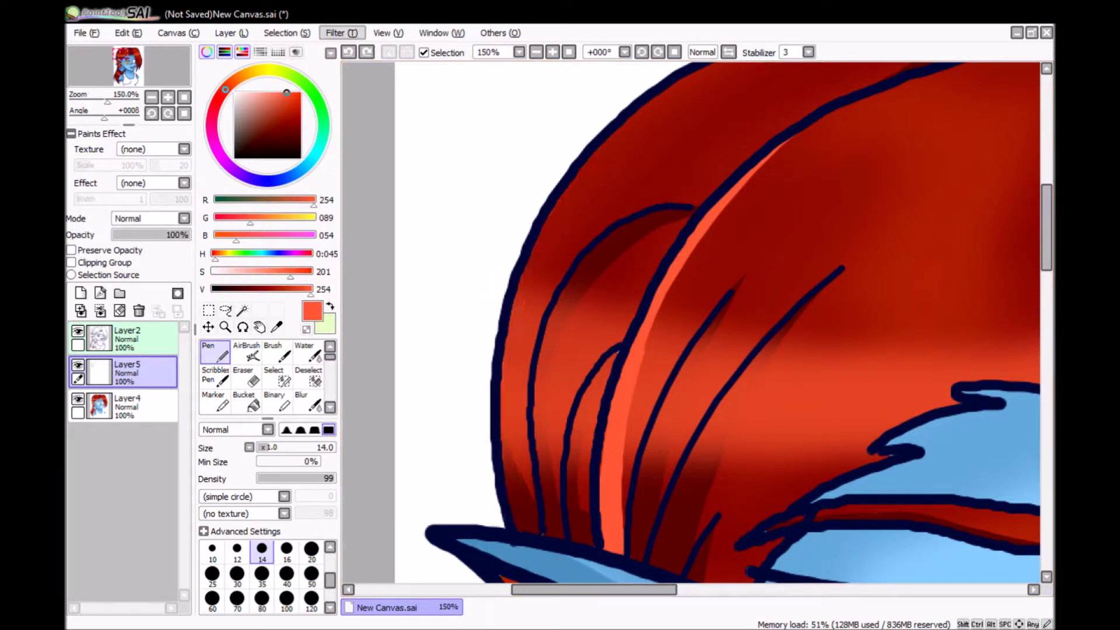
- Select the outermost back hair section and paint a bright orange-red highlight just inside its outer edge
key("w")
left_click(595, 193)
key("n")
mouse_move(642, 105)
left_mouse_down()
mouse_move(508, 350)
mouse_move(527, 524)
mouse_move(639, 124)
left_mouse_up()
left_click(244, 402)
key("e")
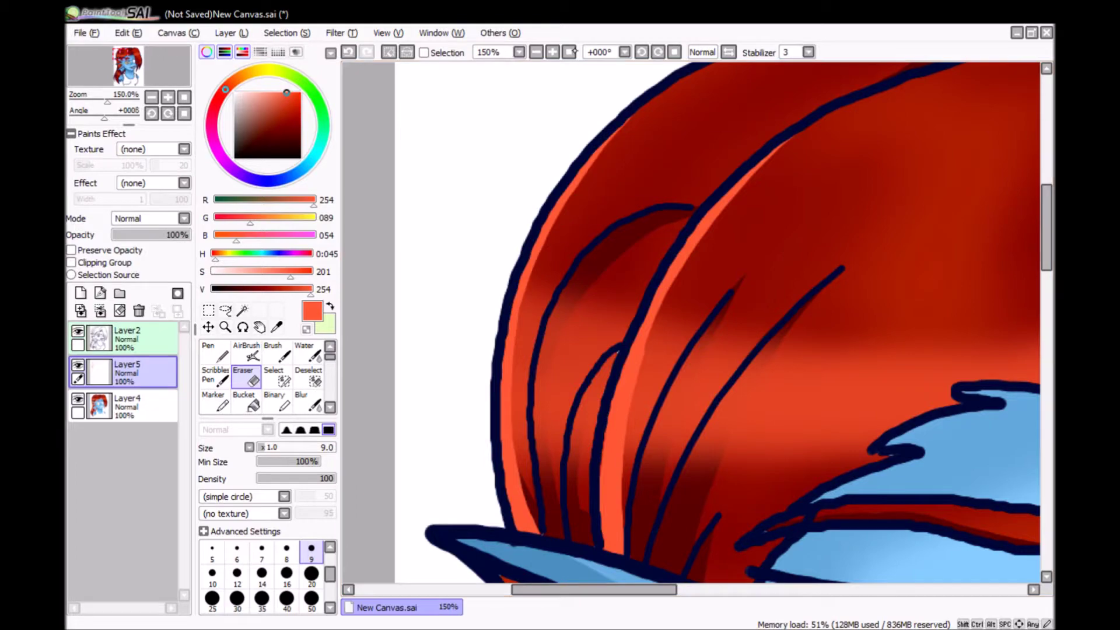
- Paint a bright orange-red highlight along the inner edge of the side bangs, from the parting down past the eye patch
scroll(688, 326, "down", 3)
scroll(688, 326, "up", 3)
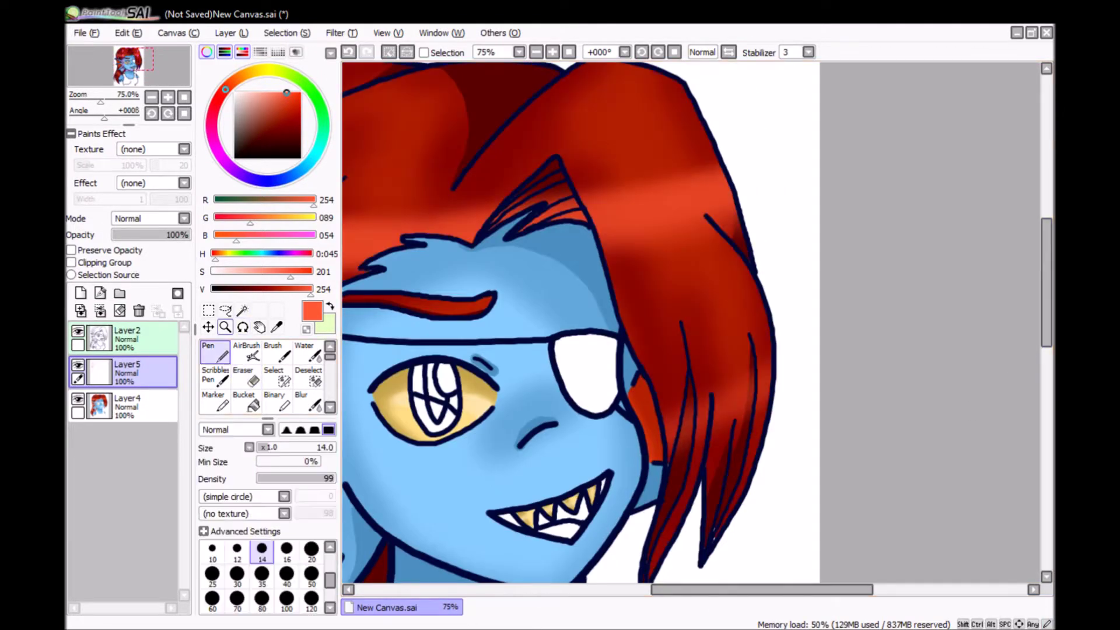
scroll(524, 263, "up", 3)
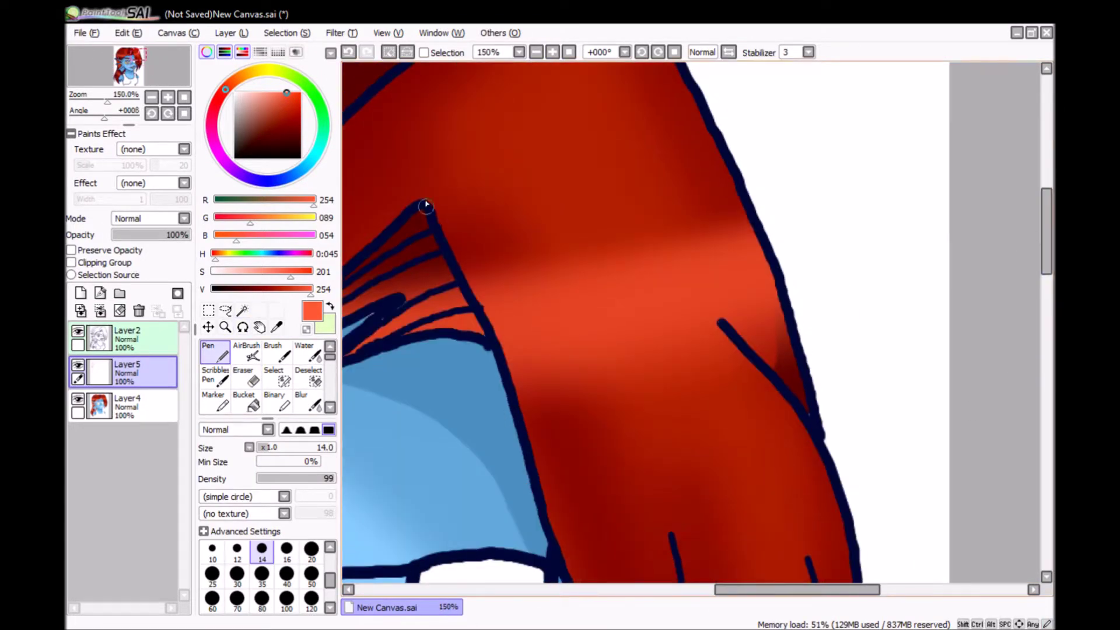
left_click_drag(425, 198, 545, 431)
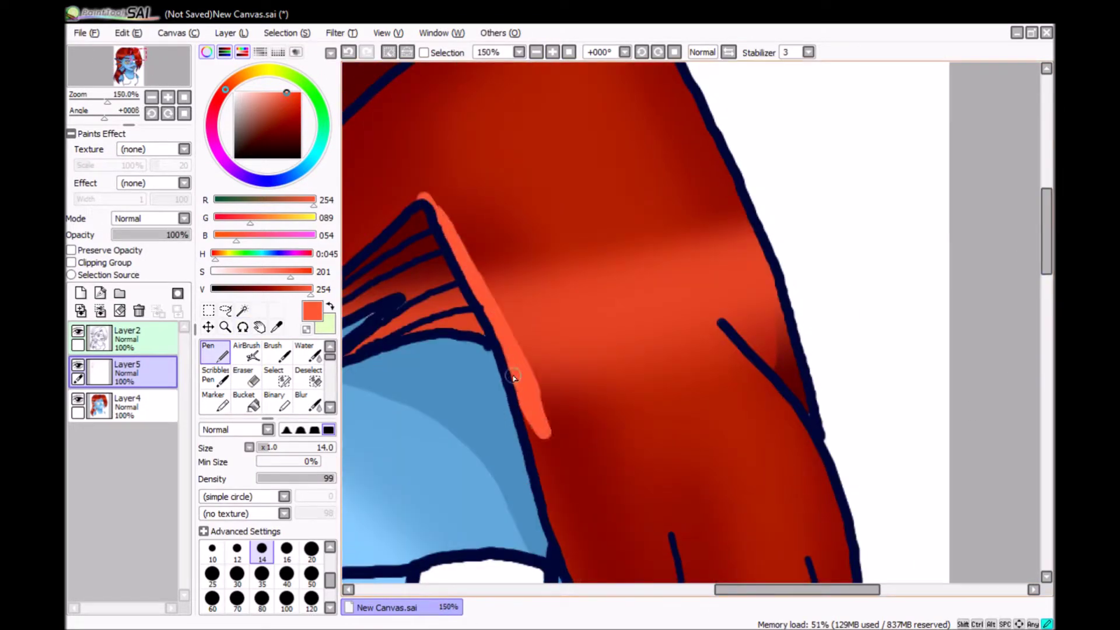
scroll(513, 378, "down", 3)
left_click_drag(543, 233, 577, 443)
scroll(559, 350, "down", 2)
left_click_drag(600, 192, 641, 396)
scroll(736, 461, "down", 3)
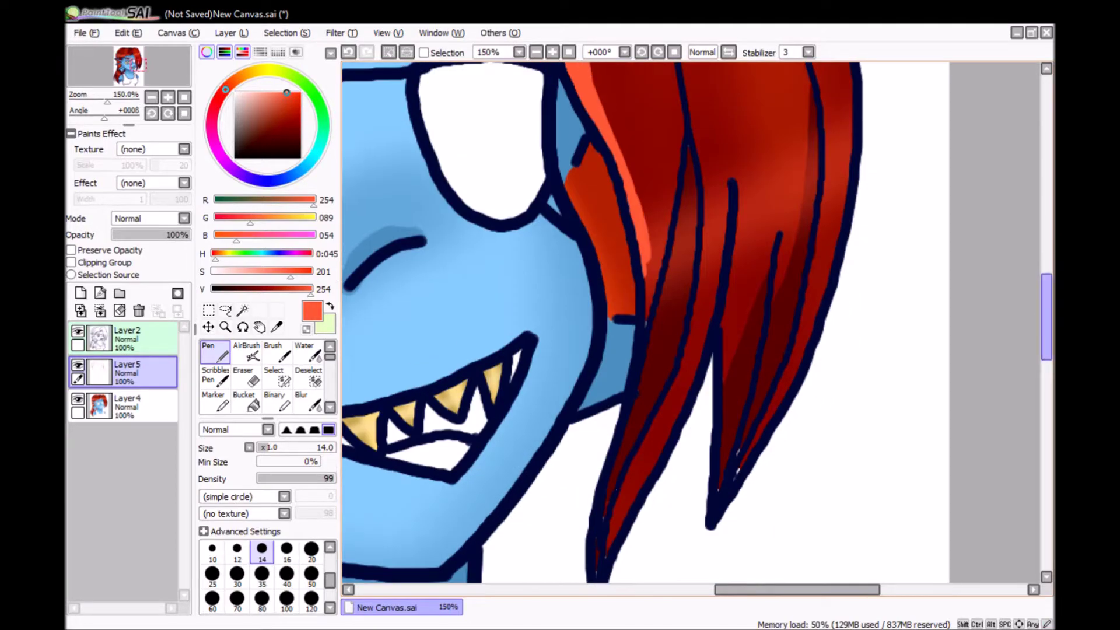
- Trim the side bangs' edge highlight to a smoother, narrower shape with the Eraser at size 16
scroll(423, 121, "up", 4)
key("e")
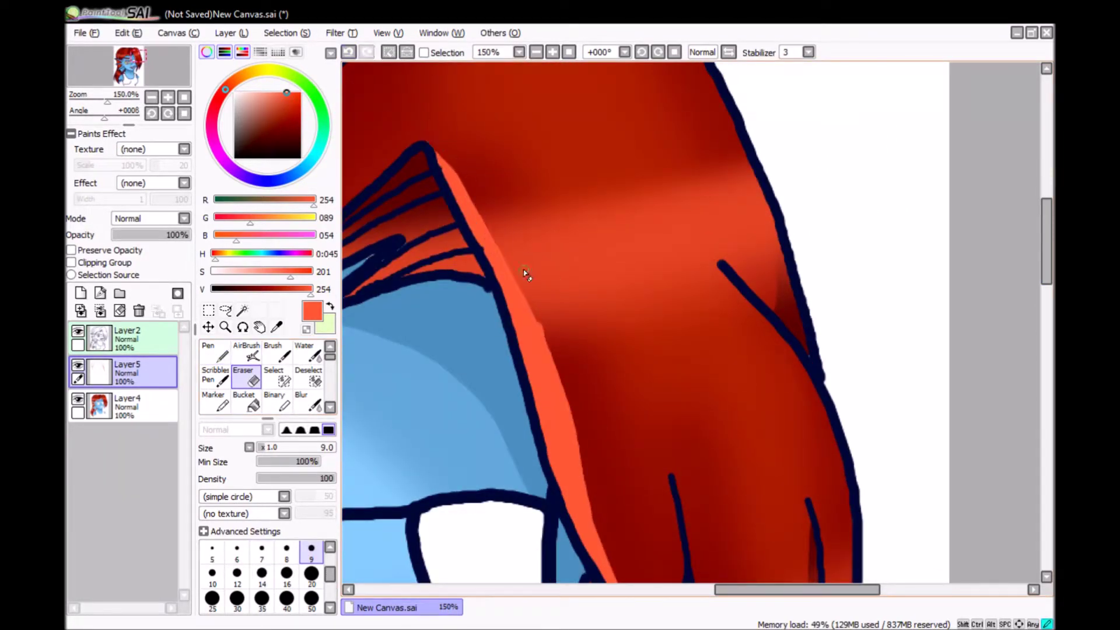
key("bracketright")
key("bracketright")
key("bracketright")
key("bracketright")
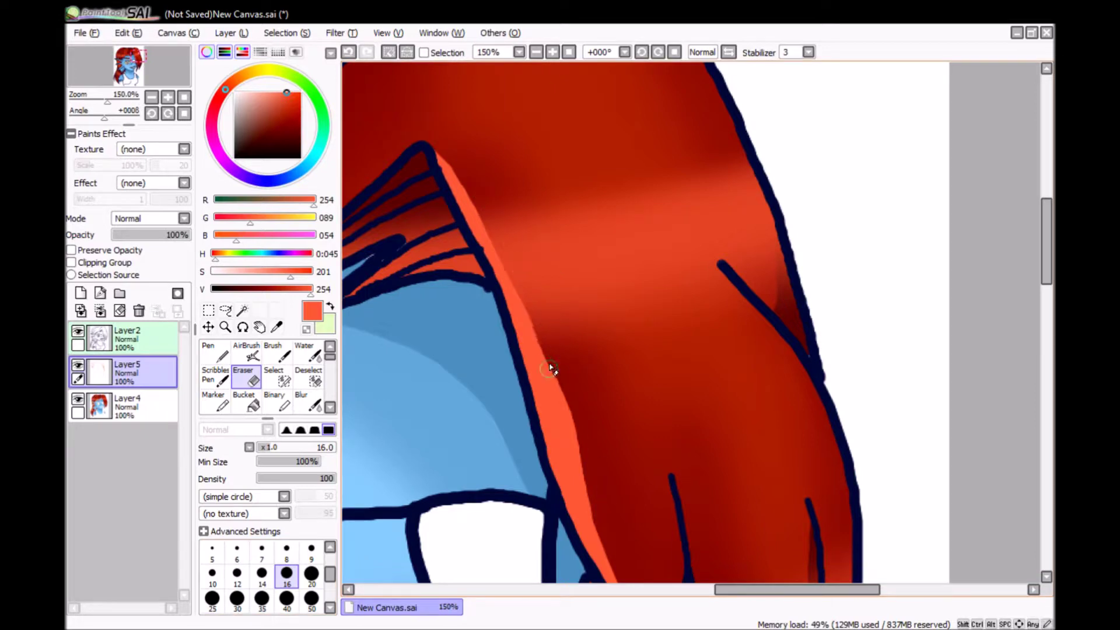
scroll(573, 193, "down", 3)
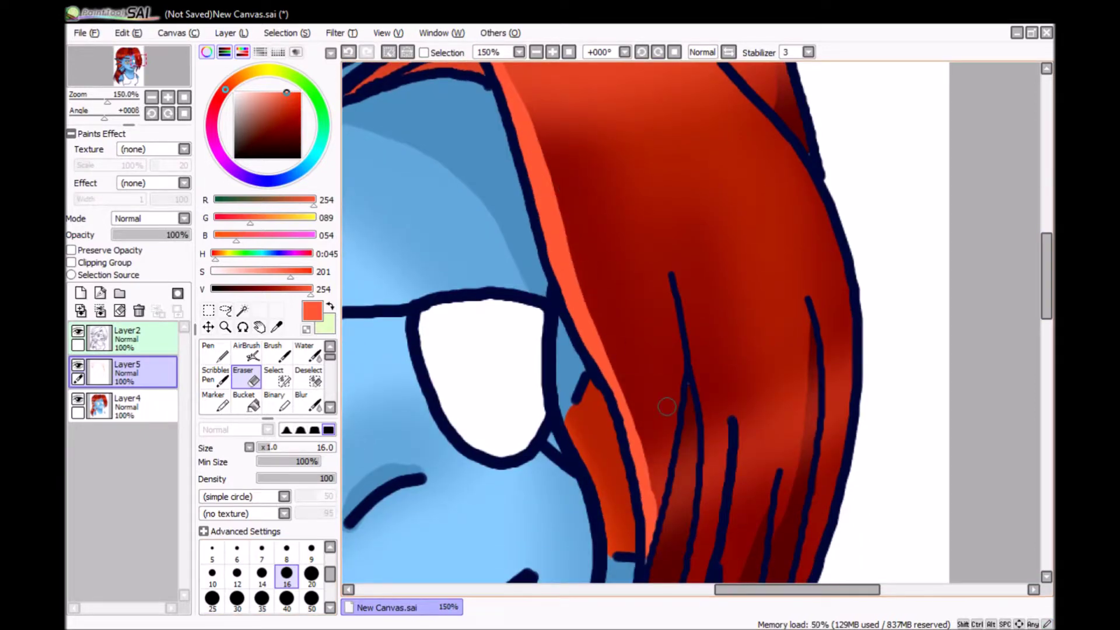
scroll(667, 406, "down", 6)
scroll(660, 374, "up", 3)
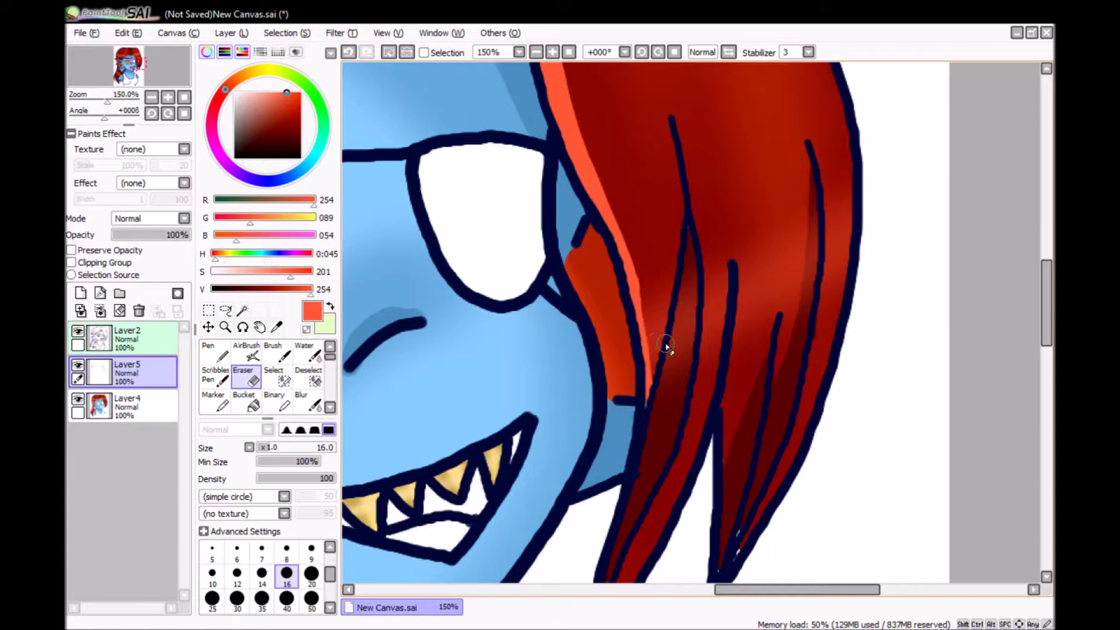
- Thin the side bangs' edge highlight further along its full length with the size 16 Eraser
key("minus")
key("minus")
key("minus")
key("minus")
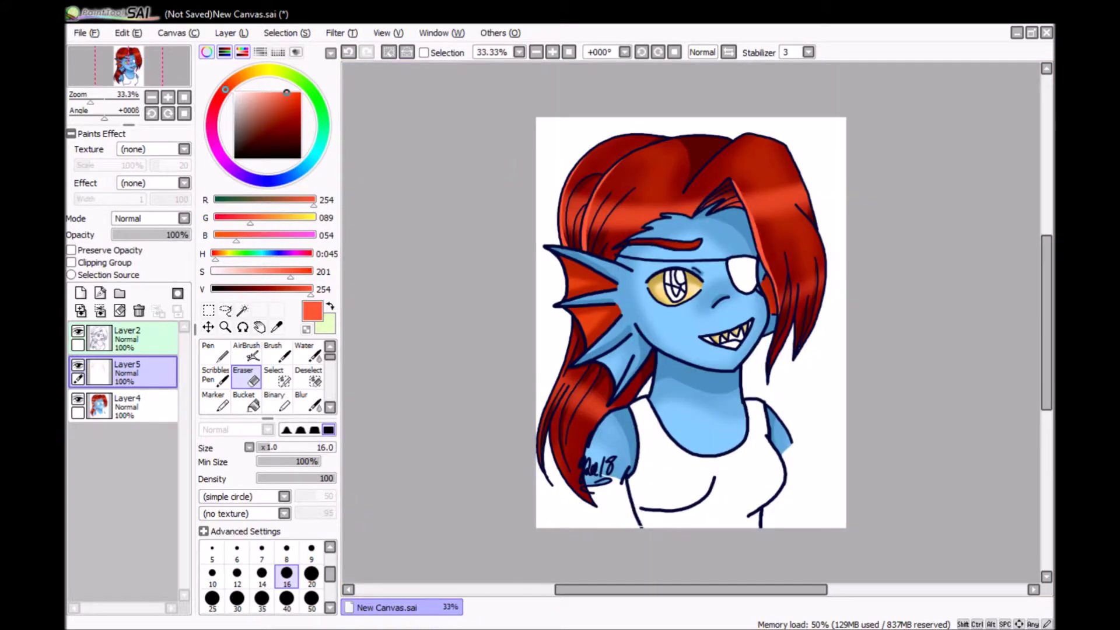
key("plus")
key("plus")
key("plus")
key("plus")
scroll(680, 357, "up", 2)
mouse_move(723, 560)
left_mouse_down()
mouse_move(680, 358)
mouse_move(603, 106)
left_mouse_up()
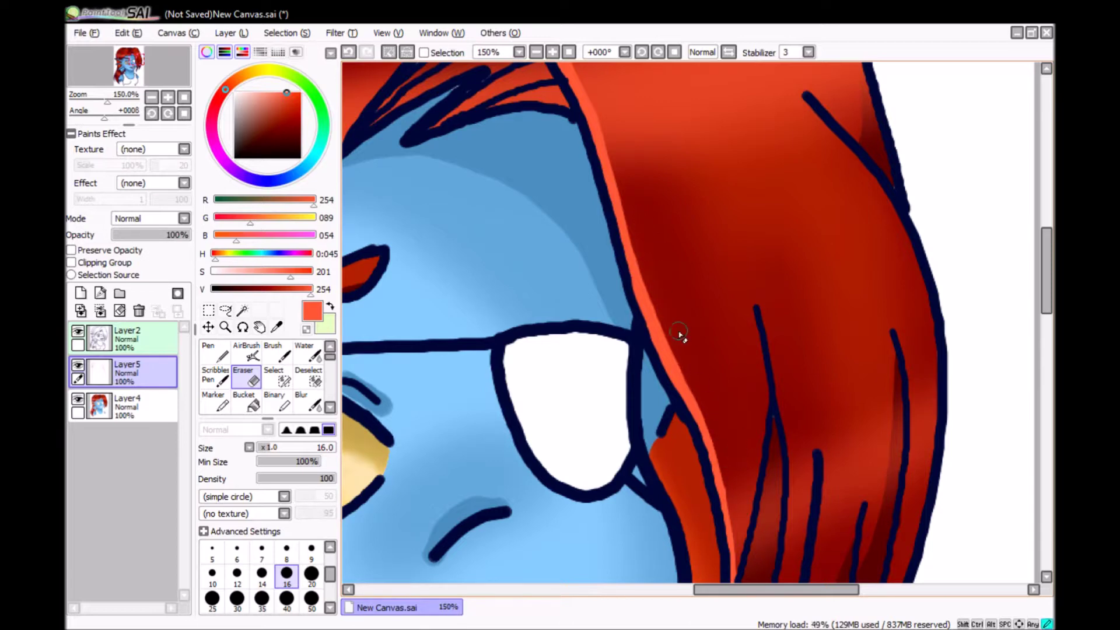
key("minus")
key("minus")
key("minus")
key("minus")
key("plus")
key("n")
key("plus")
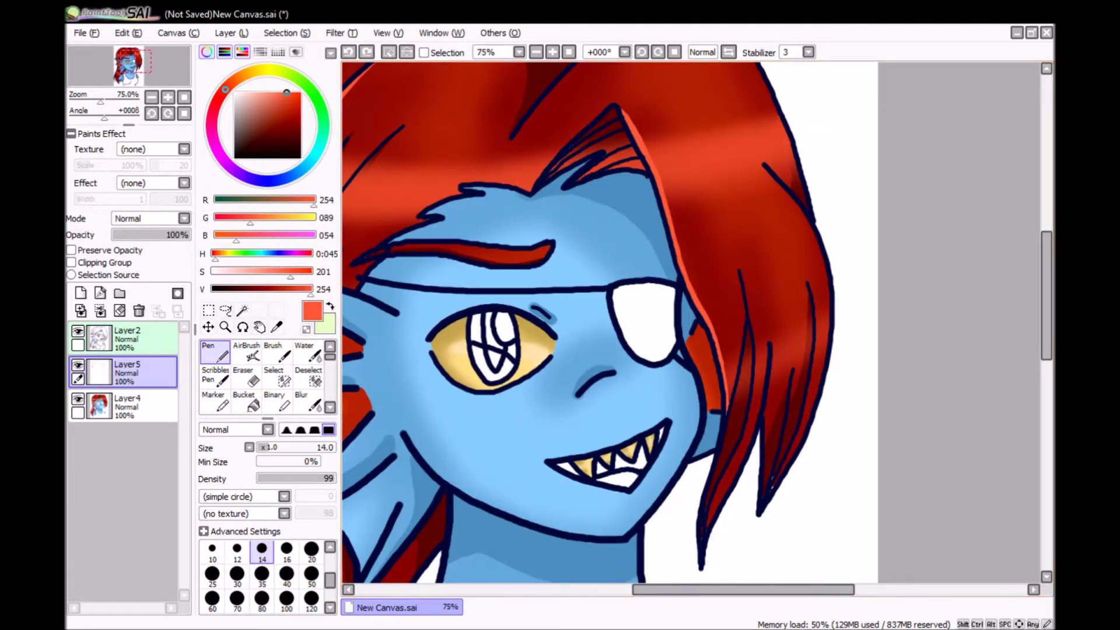
mouse_move(831, 158)
left_mouse_down()
mouse_move(671, 213)
mouse_move(671, 248)
left_mouse_up()
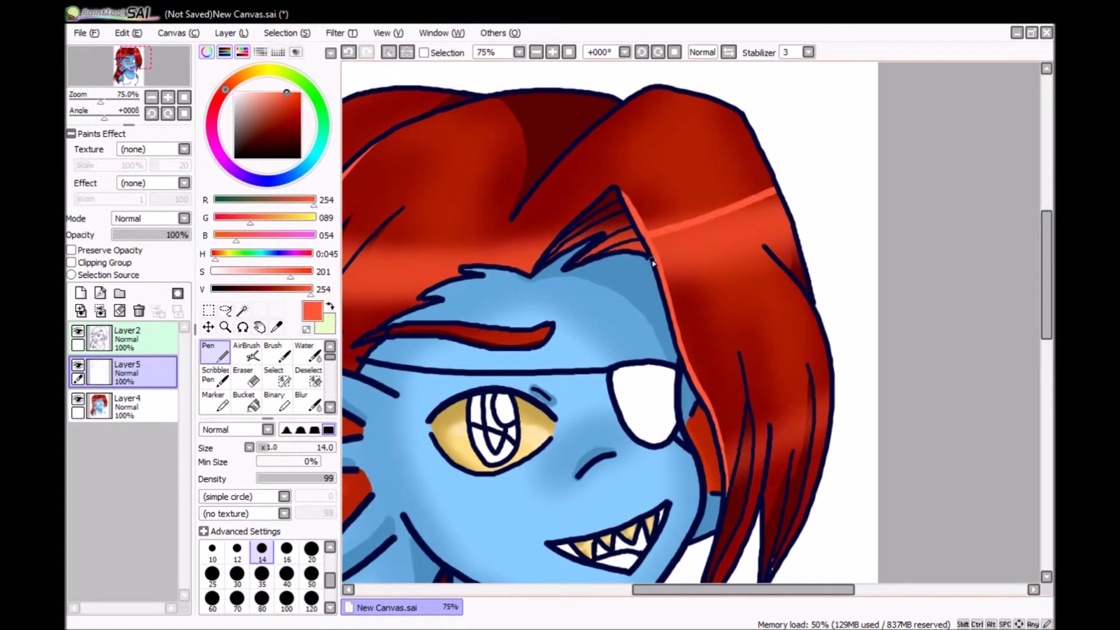
key("minus")
key("minus")
key("minus")
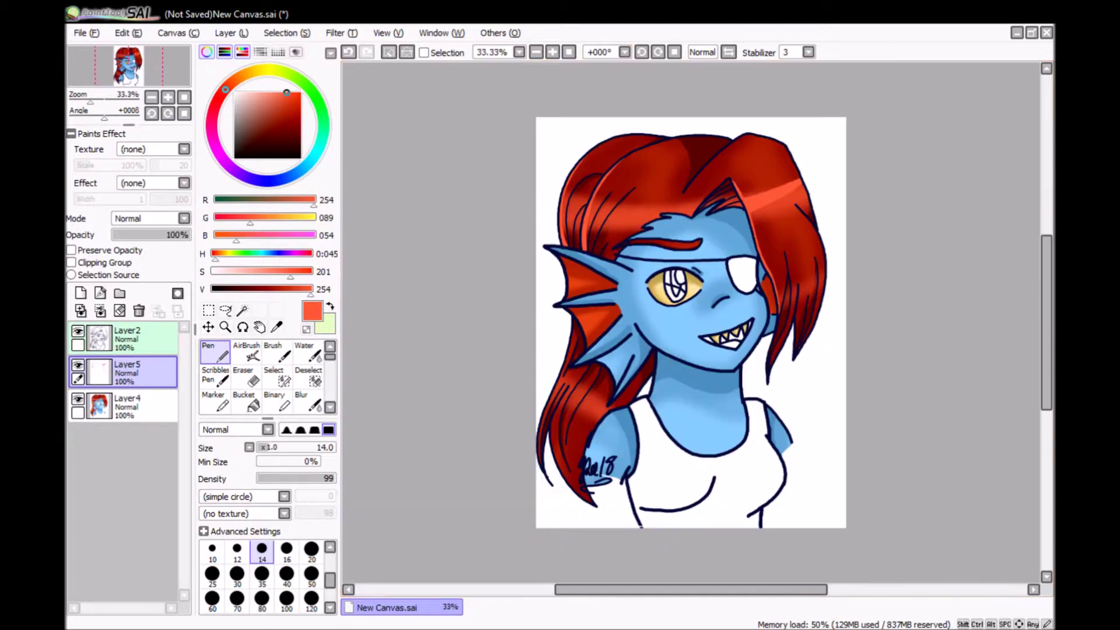
- Fade the side bangs' edge highlight with the Eraser at size 50 and density 26
key("plus")
key("plus")
key("plus")
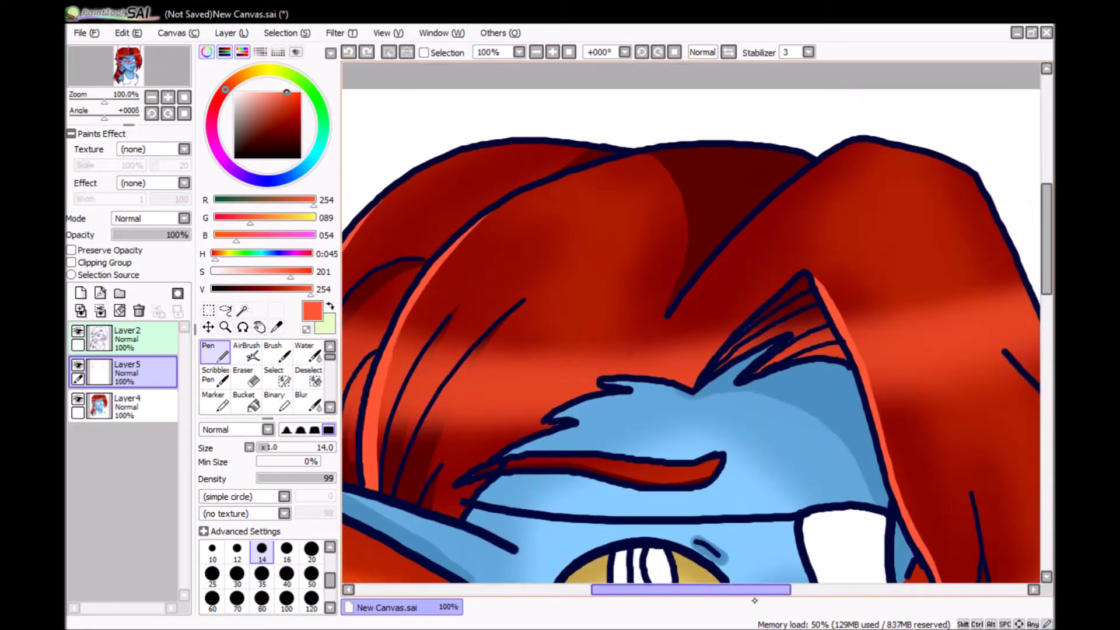
key("e")
key("bracketright")
key("bracketright")
key("bracketright")
key("bracketright")
key("bracketright")
key("bracketright")
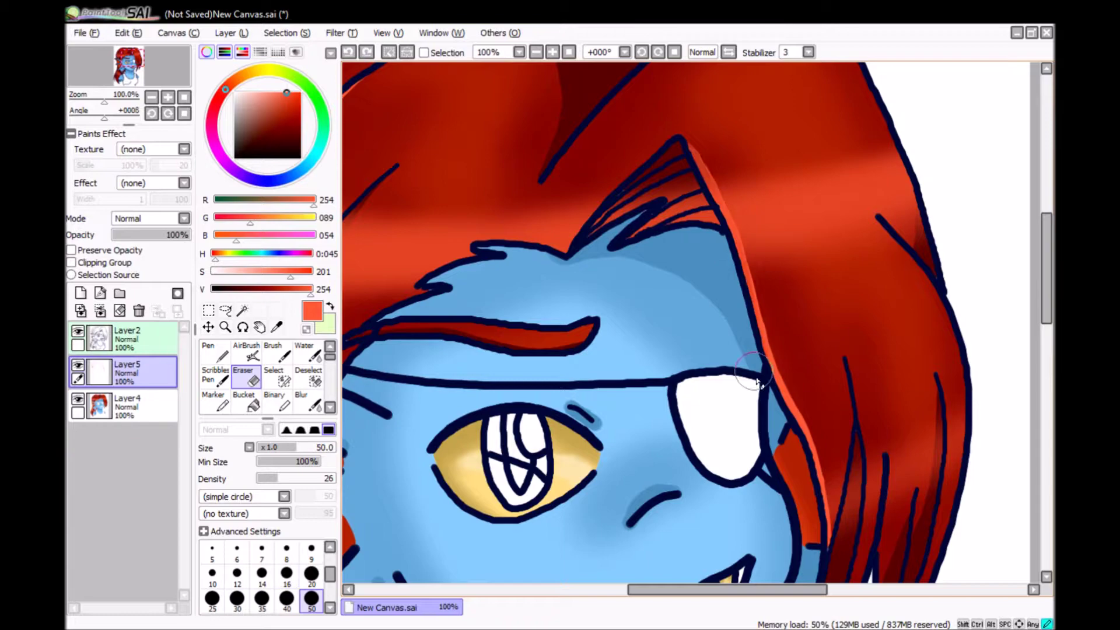
left_click_drag(728, 227, 827, 570)
key("minus")
key("minus")
key("minus")
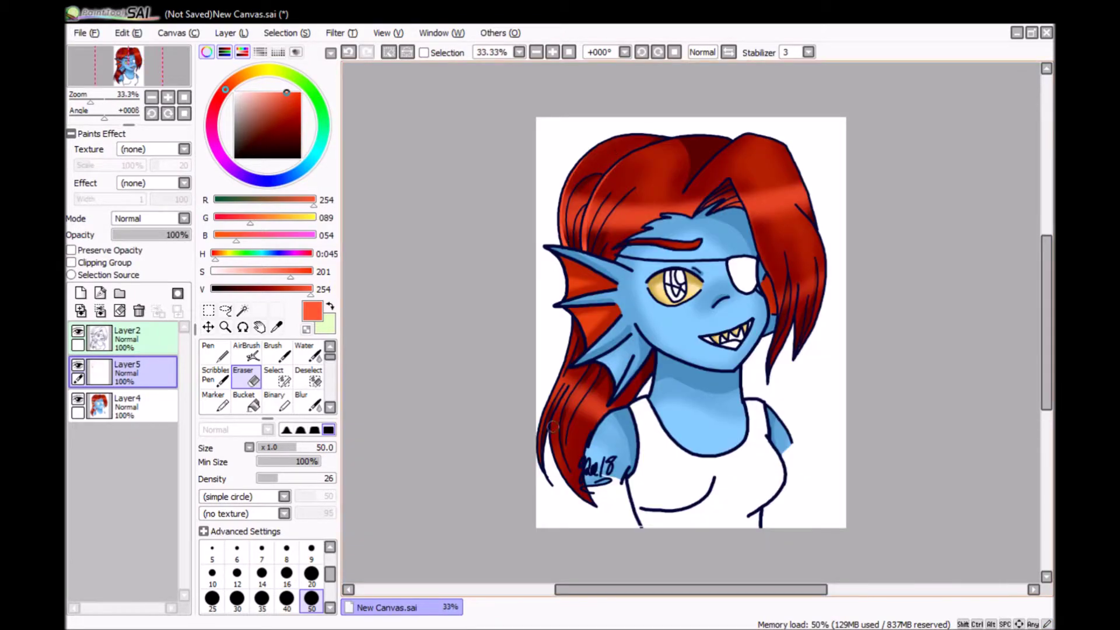
- Merge the hair highlight layer into the color layer and select the eye patch and tank top areas by color difference
left_click(120, 311)
key("plus")
key("plus")
key("plus")
key("w")
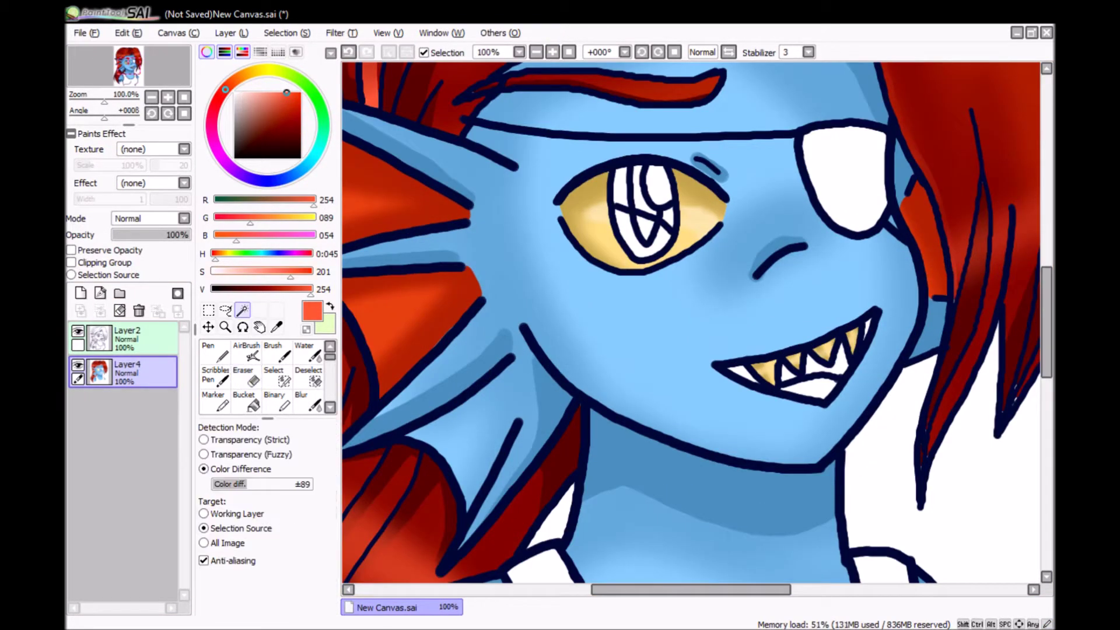
left_click(839, 175)
scroll(691, 321, "down", 7)
left_click(758, 280)
scroll(691, 320, "up", 1)
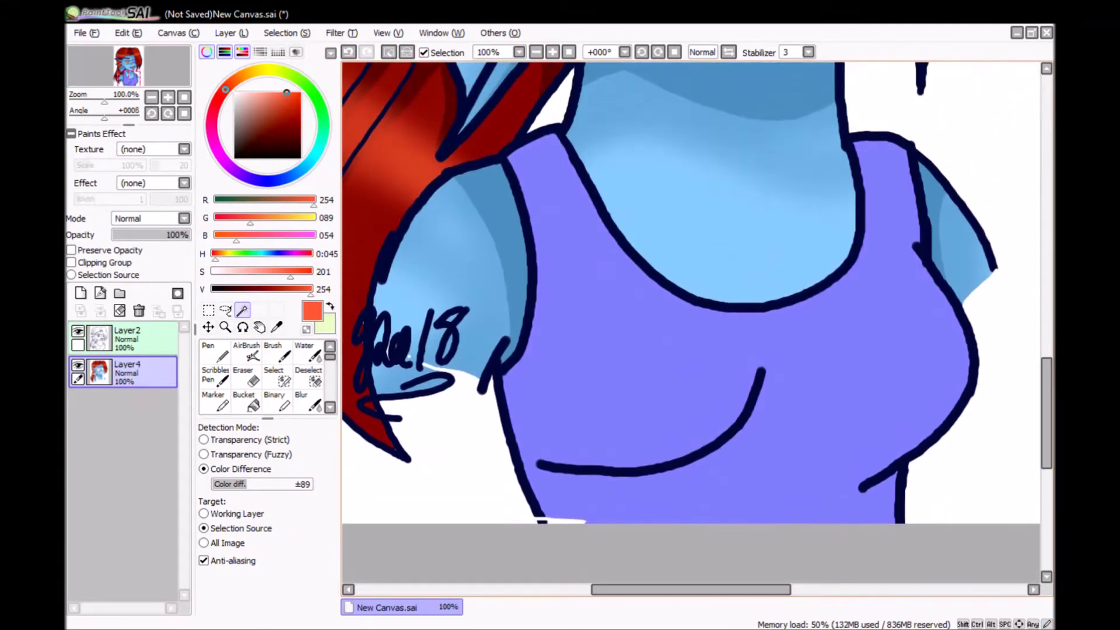
- Clear the selection and try to erase the stray line end at the tank top's lower-left corner on the line art layer
left_click(245, 376)
left_click(128, 338)
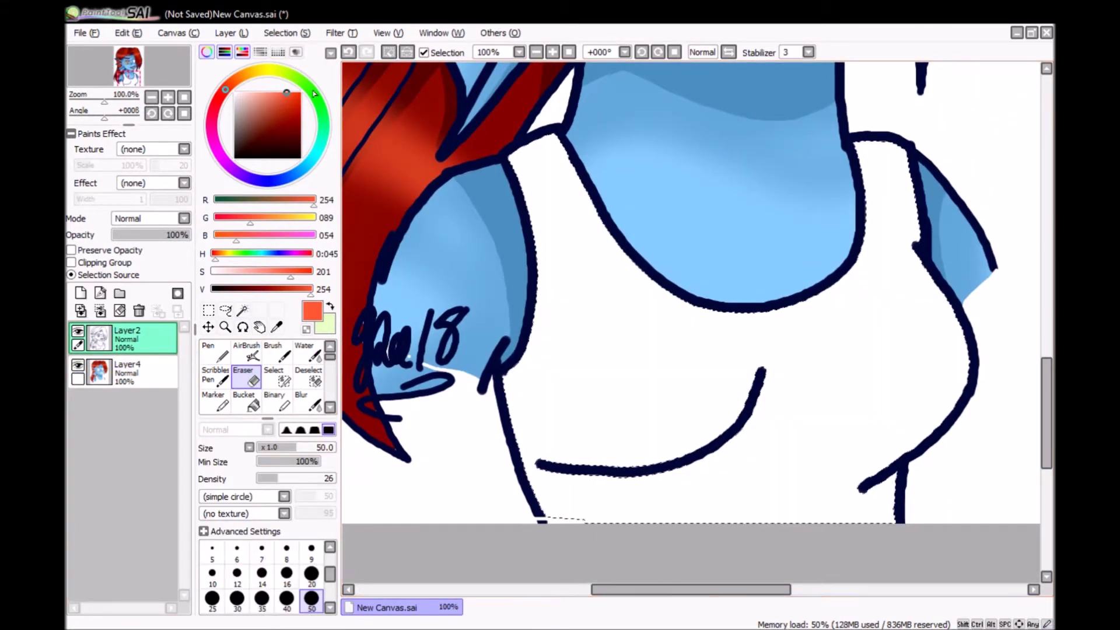
key("ctrl+d")
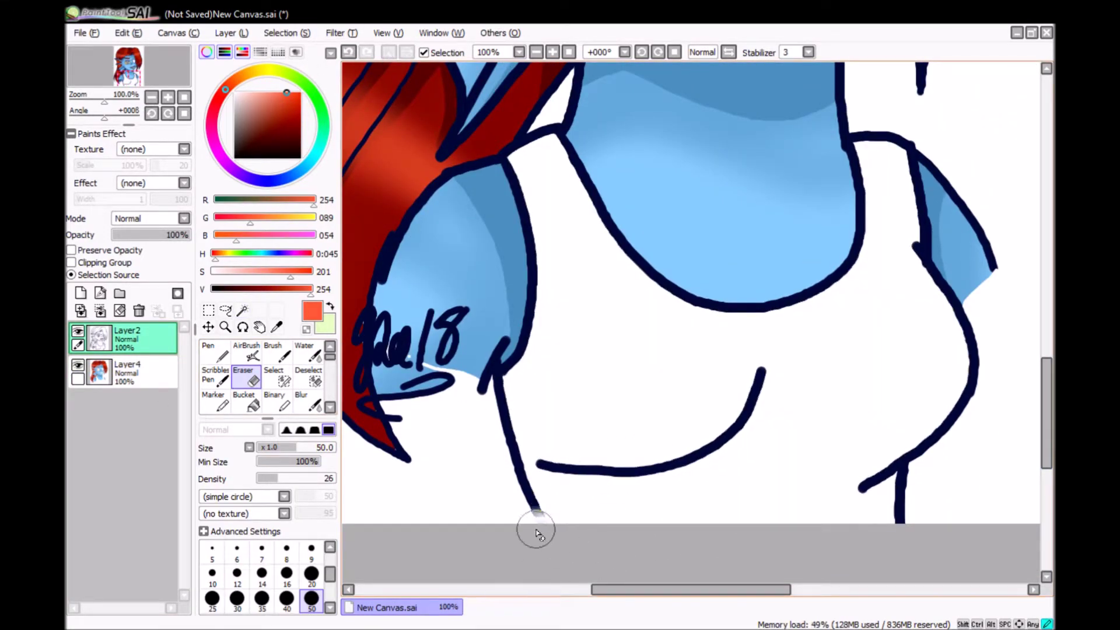
- Try to fill a new layer beneath the line art with orange-red as a backdrop for erasing stray white marks along the hem
left_click(99, 293)
left_click(253, 402)
left_click(642, 379)
left_click(245, 376)
left_click_drag(583, 525, 586, 532)
key("ctrl+z")
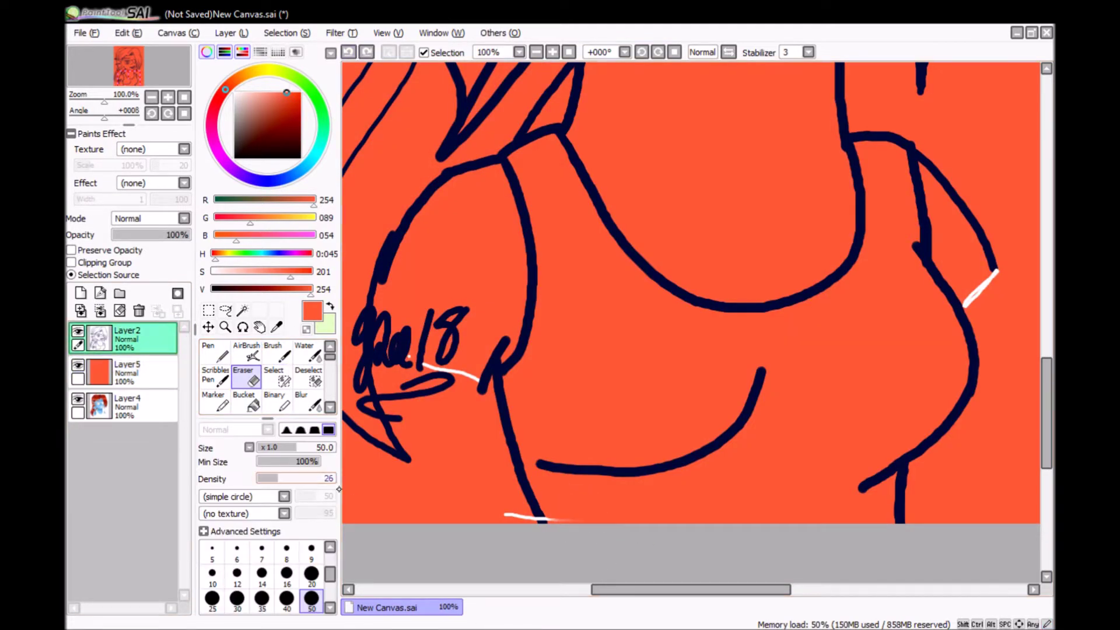
key("n")
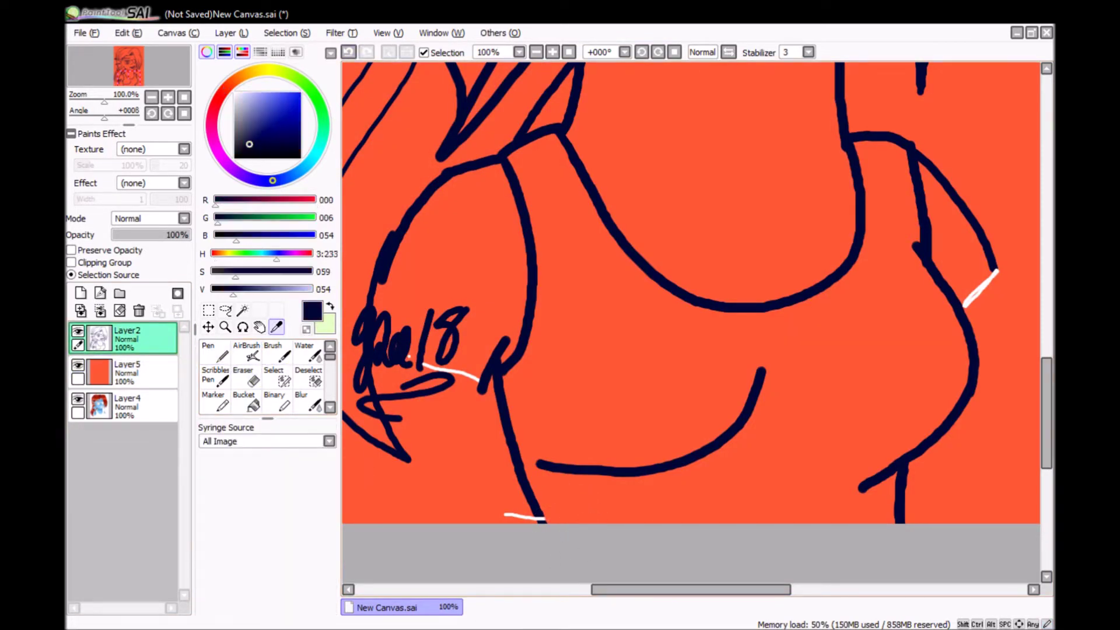
key("ctrl+z")
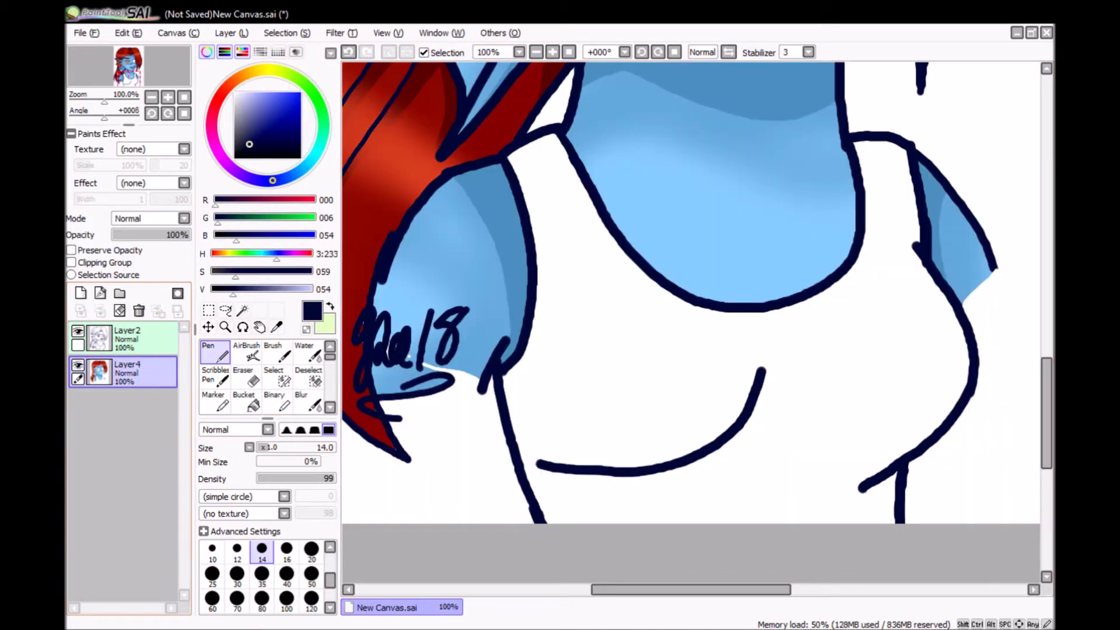
- Select the eye patch by color difference on Layer4 and fill it with dark gray using the Pen
left_click(128, 372)
left_click(242, 310)
scroll(641, 292, "up", 10)
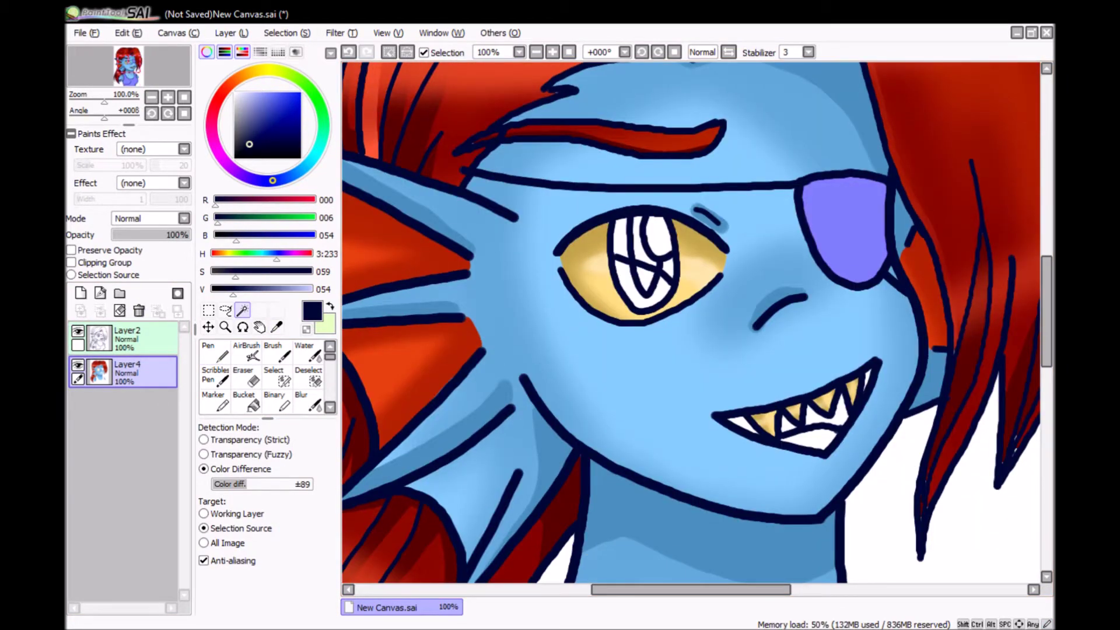
key("ctrl+d")
key("n")
mouse_move(816, 192)
left_mouse_down()
mouse_move(851, 210)
mouse_move(816, 234)
mouse_move(848, 191)
mouse_move(869, 251)
left_mouse_up()
- Fill the whole tank top, including both shoulder straps, with dark gray using the Pen
scroll(837, 320, "down", 10)
mouse_move(583, 198)
left_mouse_down()
mouse_move(508, 499)
mouse_move(932, 370)
left_mouse_up()
scroll(932, 369, "down", 5)
mouse_move(932, 326)
left_mouse_down()
mouse_move(518, 342)
mouse_move(804, 465)
left_mouse_up()
- Shade the edge of the eye patch with near-black (RGB 20, 20, 20) using the Airbrush
scroll(805, 465, "up", 7)
scroll(691, 321, "up", 5)
left_click(234, 153)
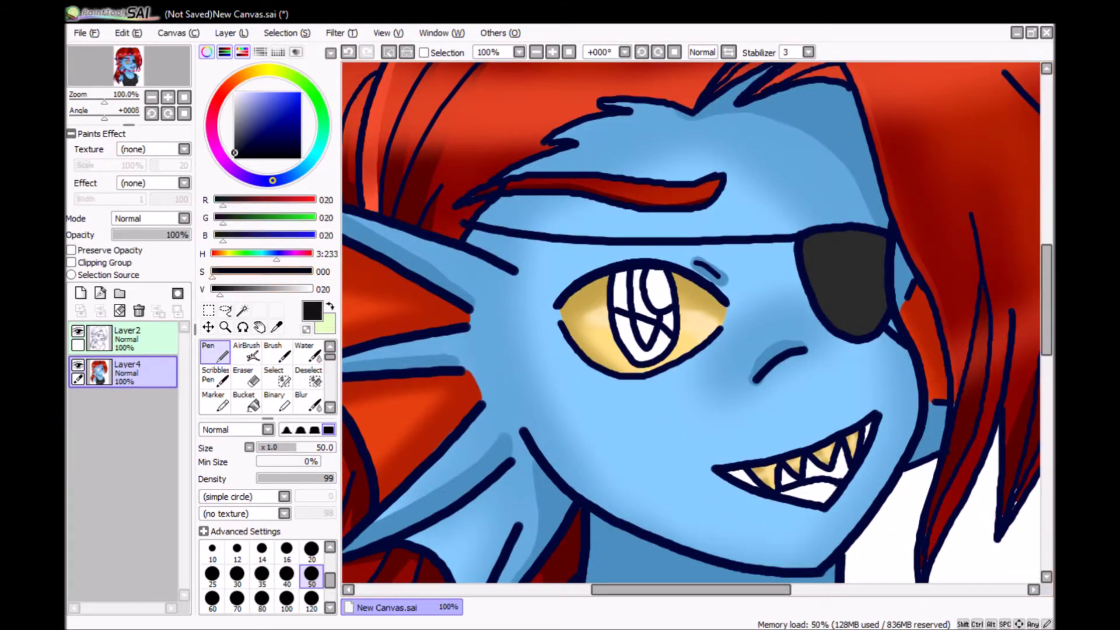
left_click(246, 353)
left_click_drag(846, 234, 880, 303)
- Airbrush near-black shadows on the tank top's straps, sides and under the bust at size 50, density 59, and add soft gray highlights
scroll(799, 375, "down", 10)
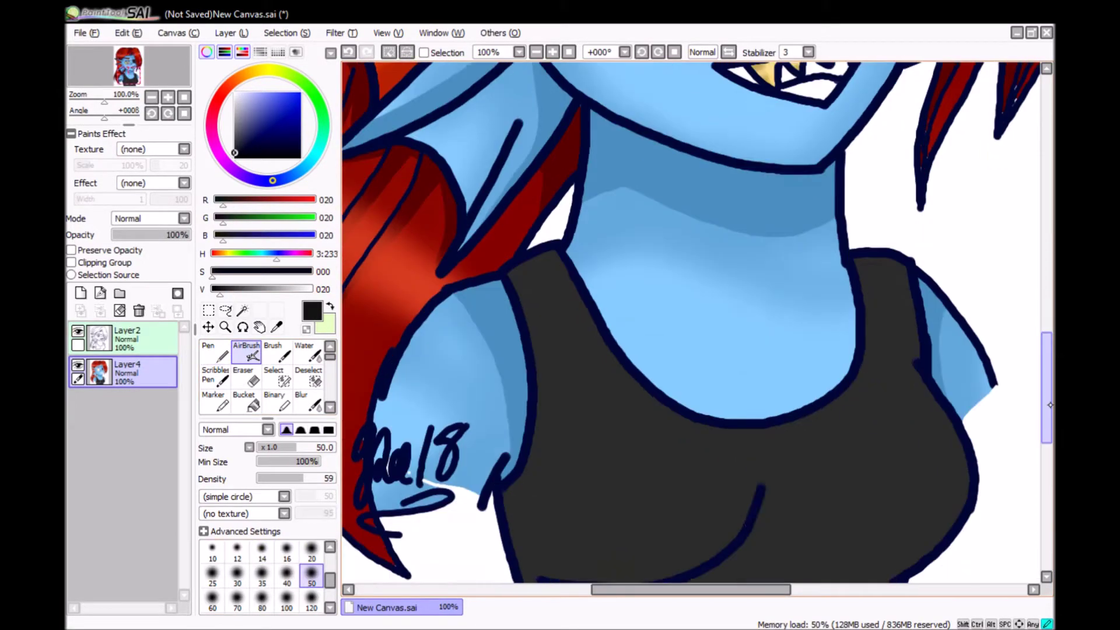
key("ctrl+z")
mouse_move(770, 377)
left_mouse_down()
mouse_move(777, 452)
mouse_move(745, 445)
mouse_move(637, 505)
mouse_move(560, 484)
left_mouse_up()
mouse_move(465, 413)
left_mouse_down()
mouse_move(488, 356)
mouse_move(720, 471)
mouse_move(531, 461)
mouse_move(736, 384)
left_mouse_up()
key("ctrl+z")
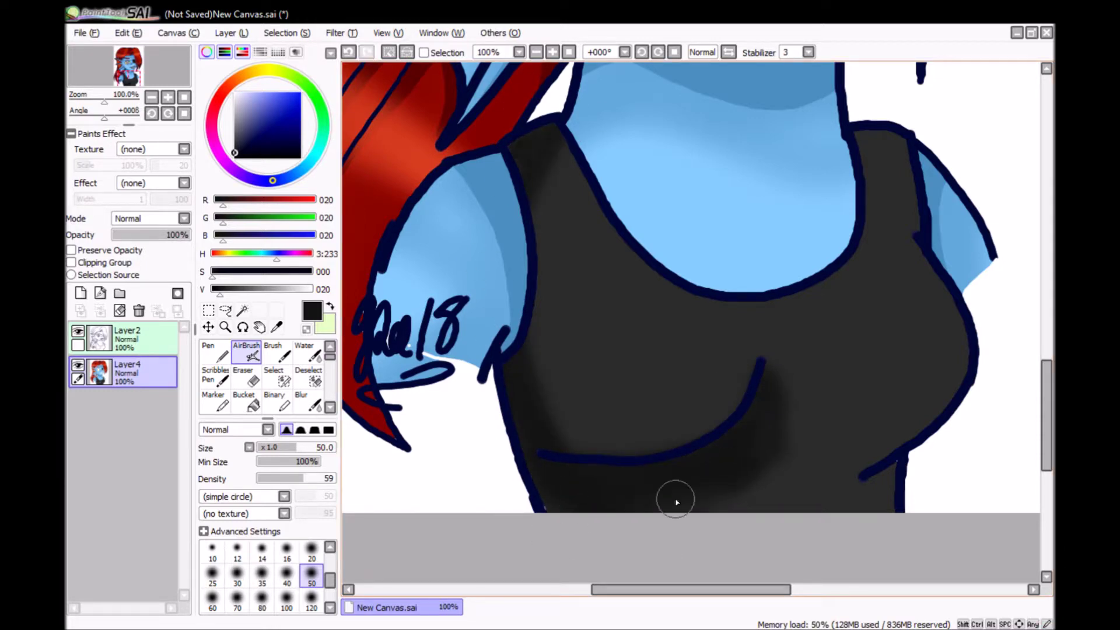
scroll(742, 507, "up", 3)
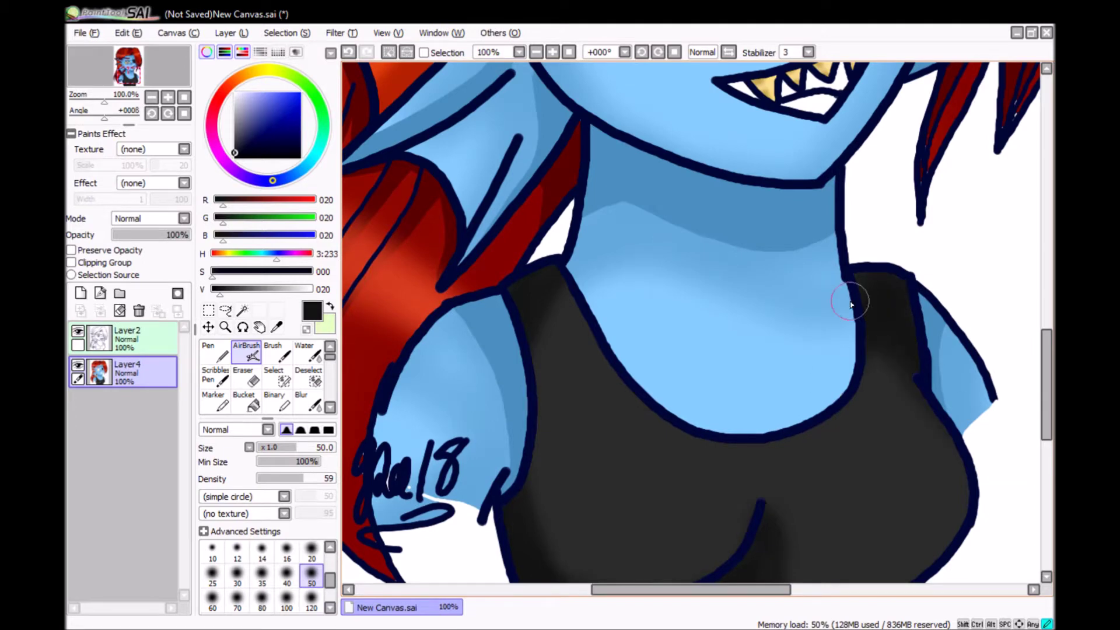
scroll(850, 300, "down", 3)
scroll(880, 295, "up", 3)
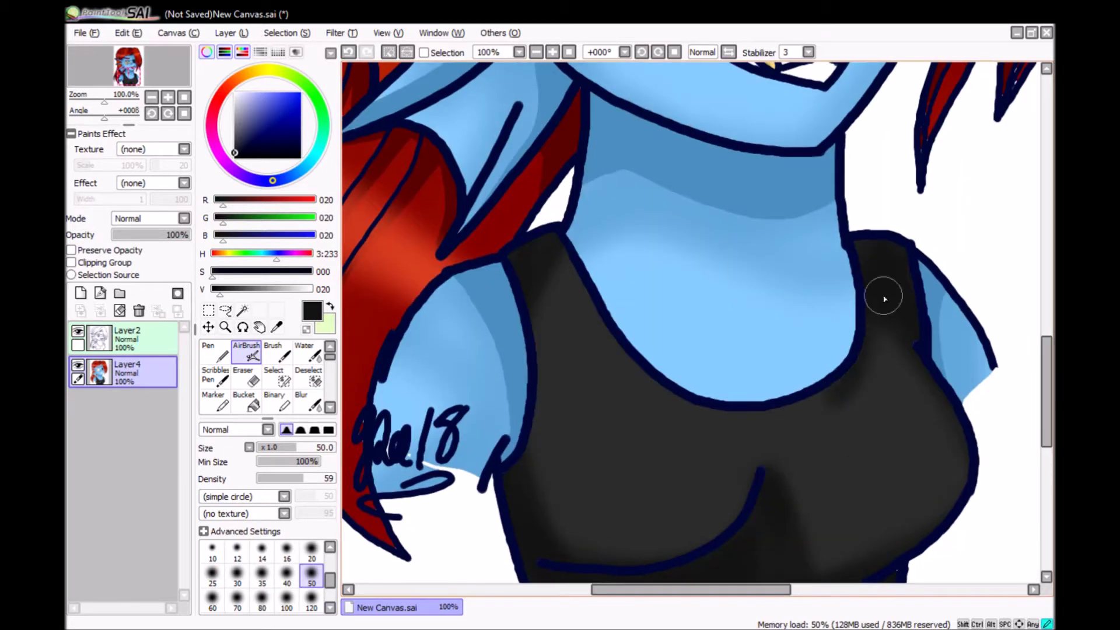
scroll(782, 422, "down", 3)
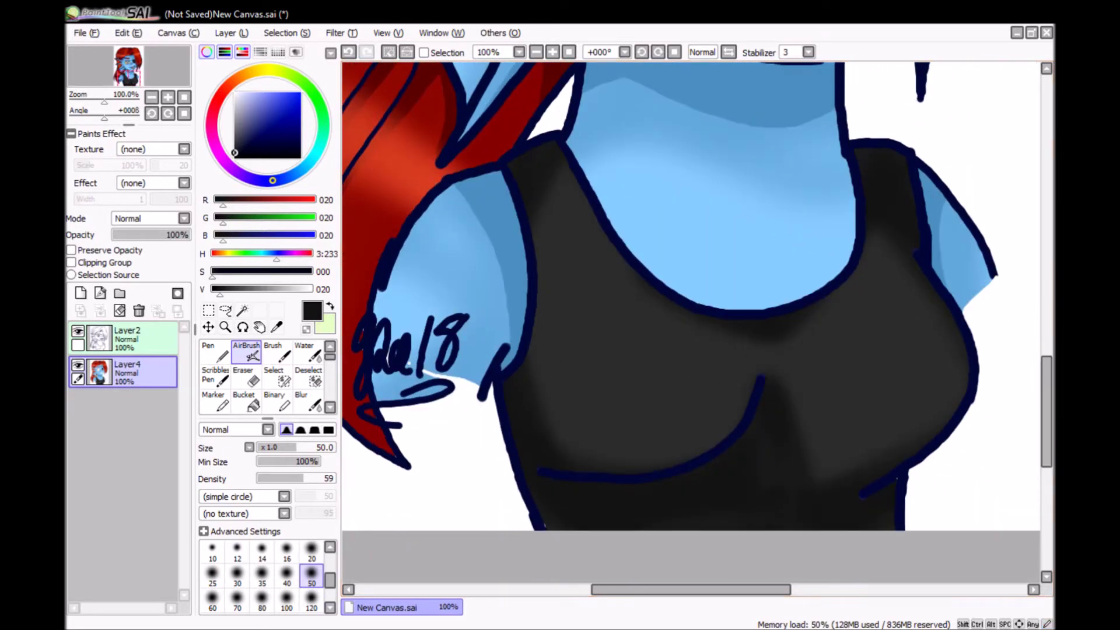
left_click(782, 422, "alt")
left_click(595, 376)
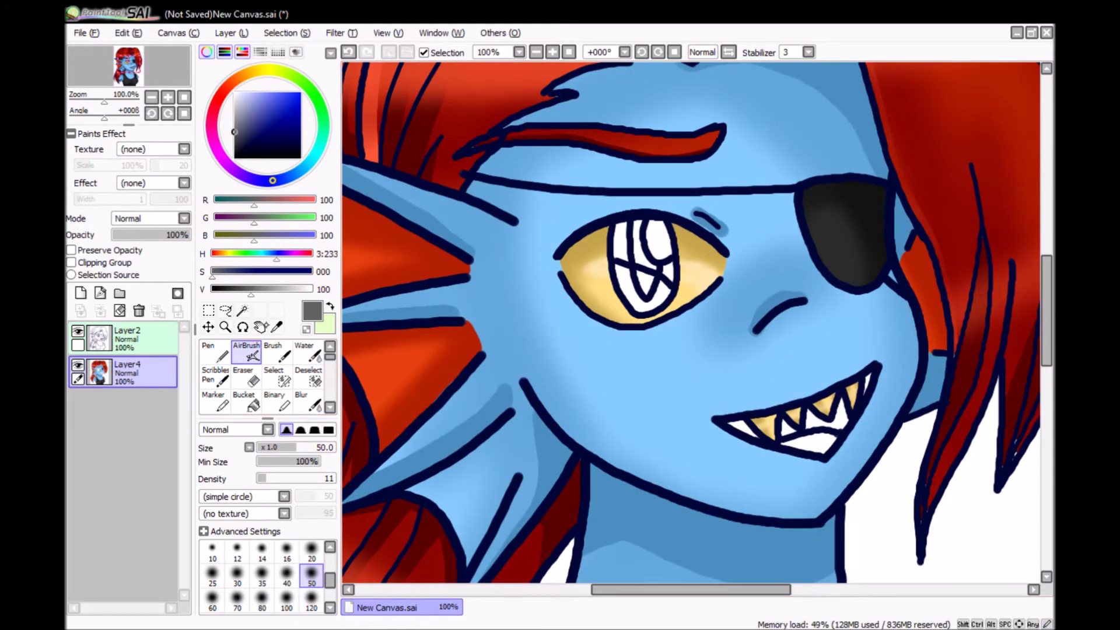
- Color the mouth interior dark red (RGB 123, 0, 0) and shade it with RGB 36, 0, 0 using the Airbrush at density 65
key("w")
left_click(779, 414)
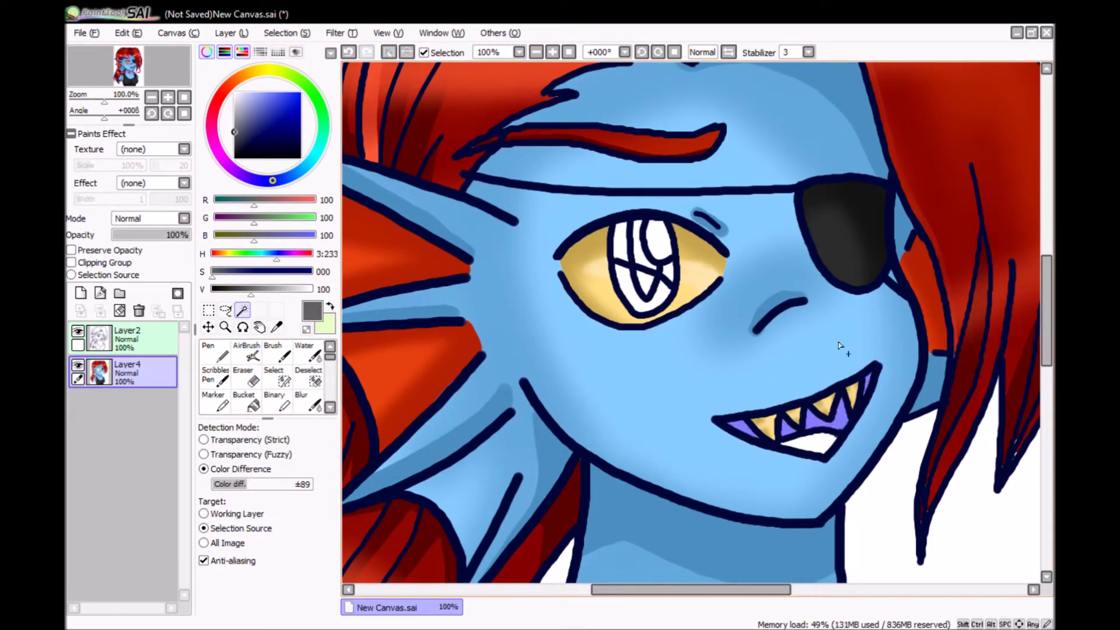
left_click(228, 87)
left_click(300, 126)
left_click(247, 351)
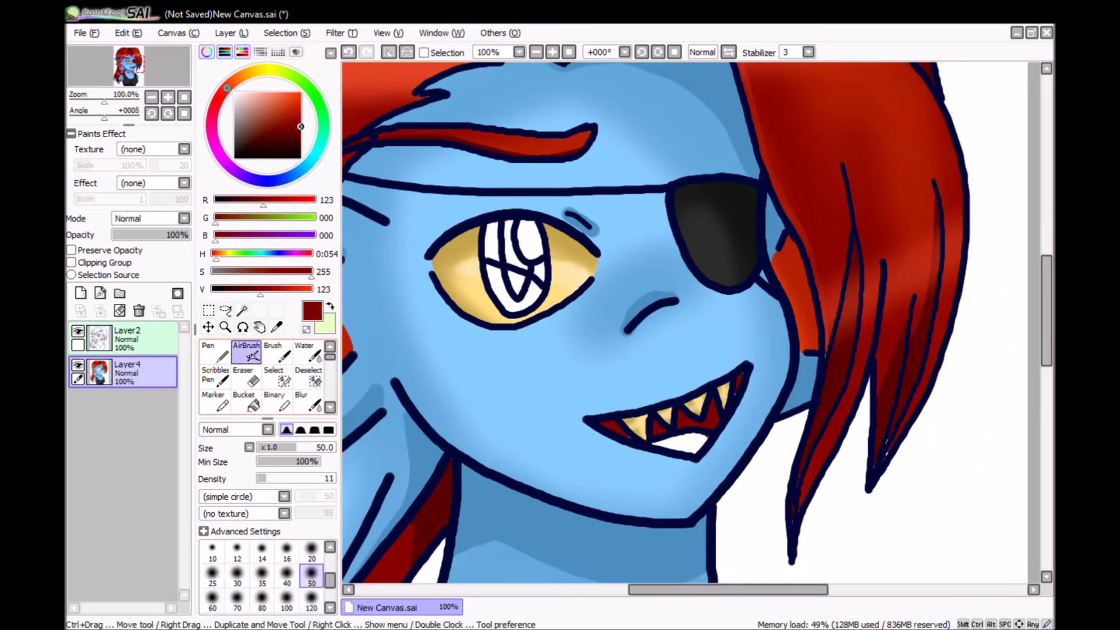
left_click(301, 149)
left_click(308, 478)
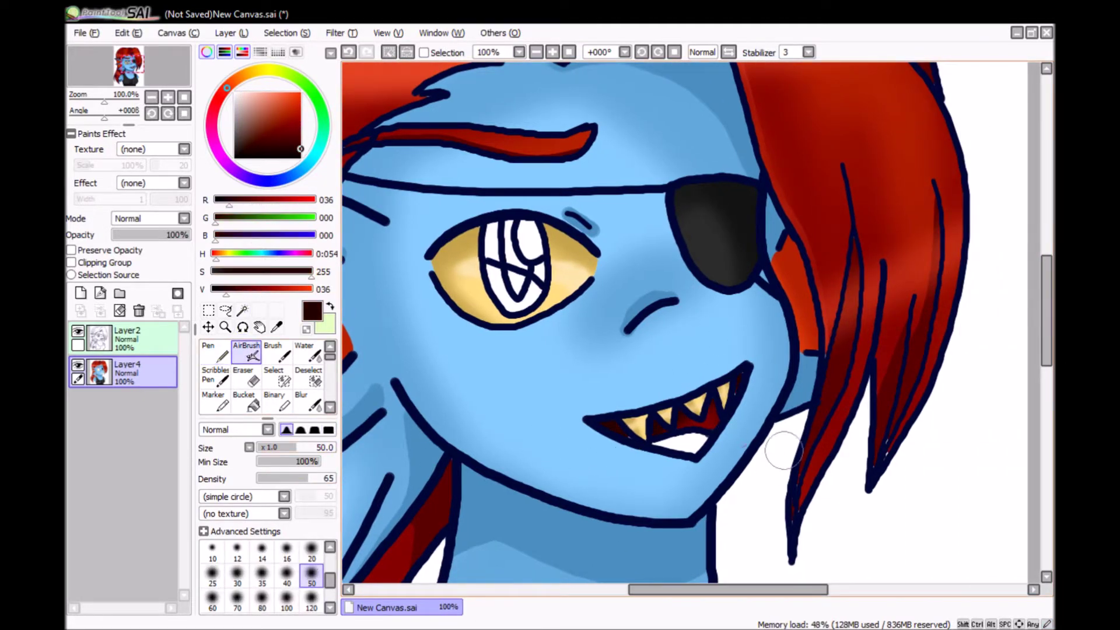
- Fill the tongue with light pink and shade it with a darker pink (RGB 208, 110, 140) using the Airbrush
left_click(225, 309)
left_click(242, 310)
left_click(285, 92)
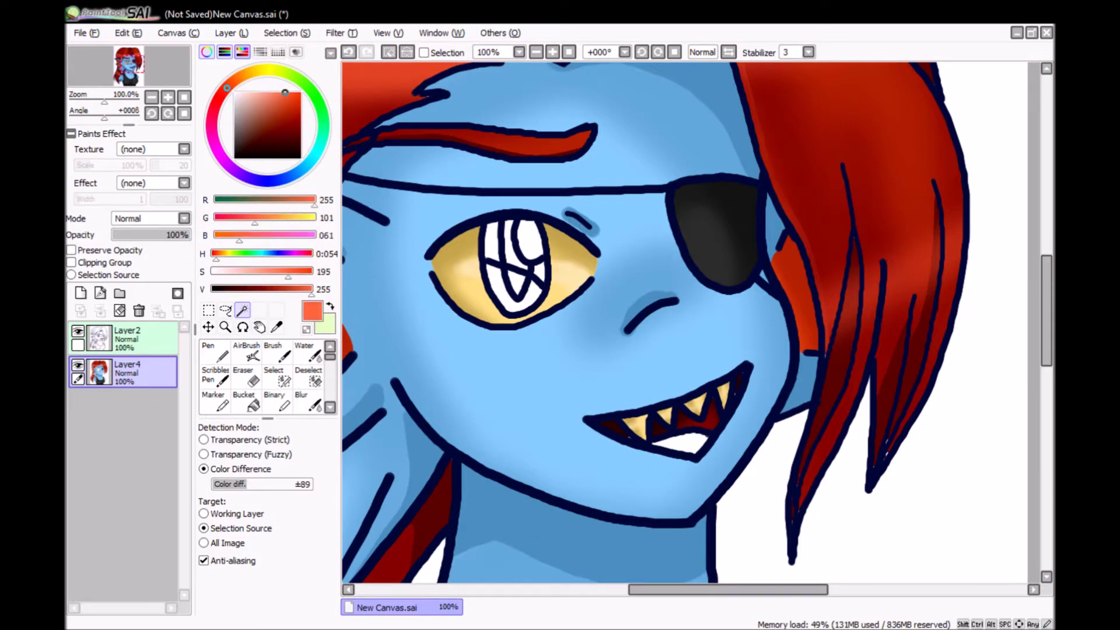
left_click(213, 114)
left_click(260, 92)
left_click(215, 351)
left_click_drag(656, 443, 696, 448)
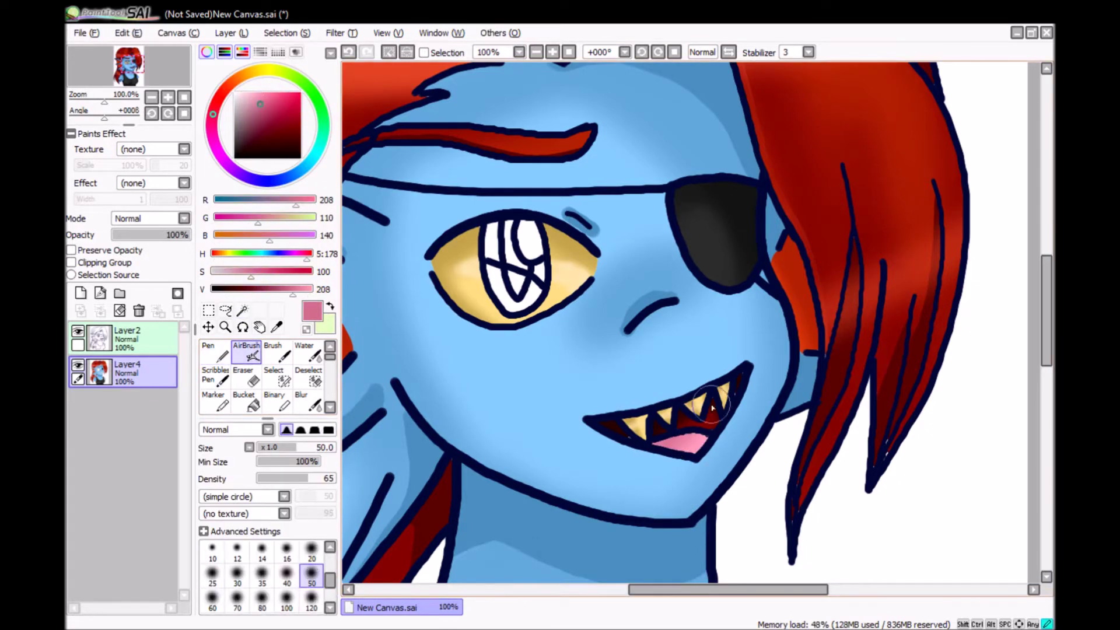
left_click_drag(729, 589, 698, 589)
left_click(260, 104)
- Select the iris and pupil segments by color difference, leaving out the oval reflection, and switch to the Pen
left_click(242, 310)
left_click(600, 241)
left_click(621, 287)
left_click(644, 272)
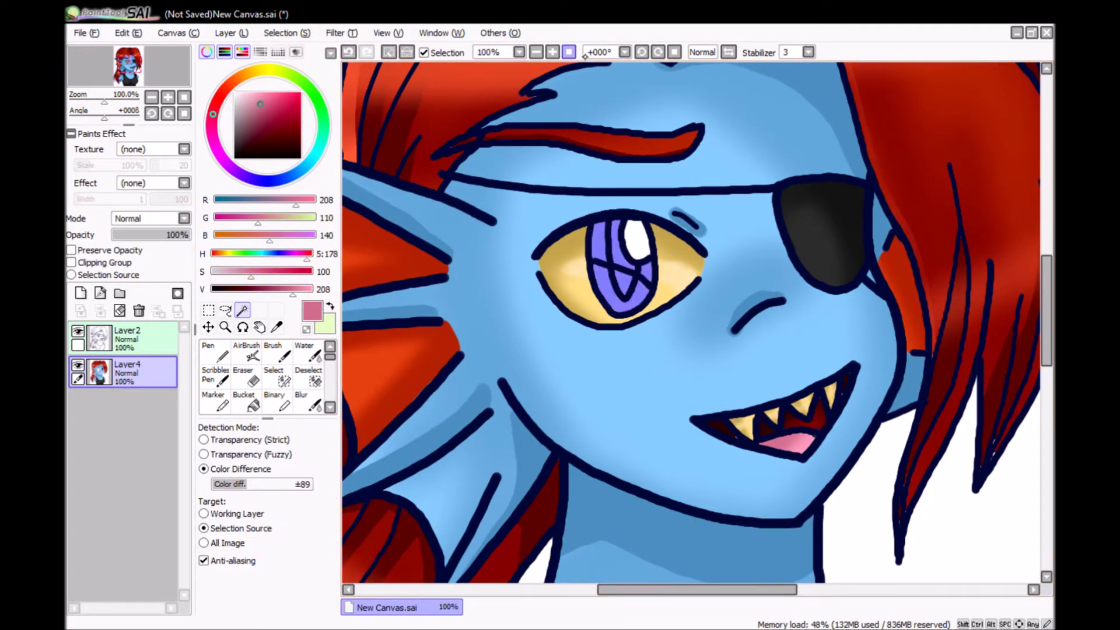
left_click(552, 52)
left_click(424, 51)
left_click(215, 352)
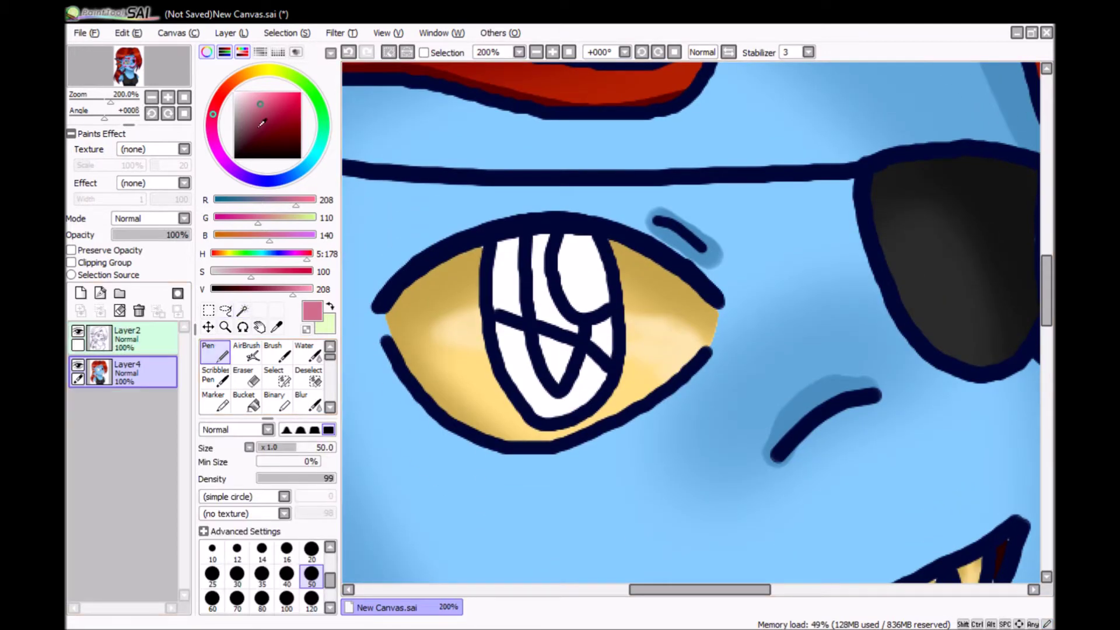
- Try to fill the iris and pupil with medium gray (RGB 87, 87, 87), and undo it
left_click(233, 135)
mouse_move(513, 274)
left_mouse_down()
mouse_move(466, 367)
mouse_move(540, 460)
left_mouse_up()
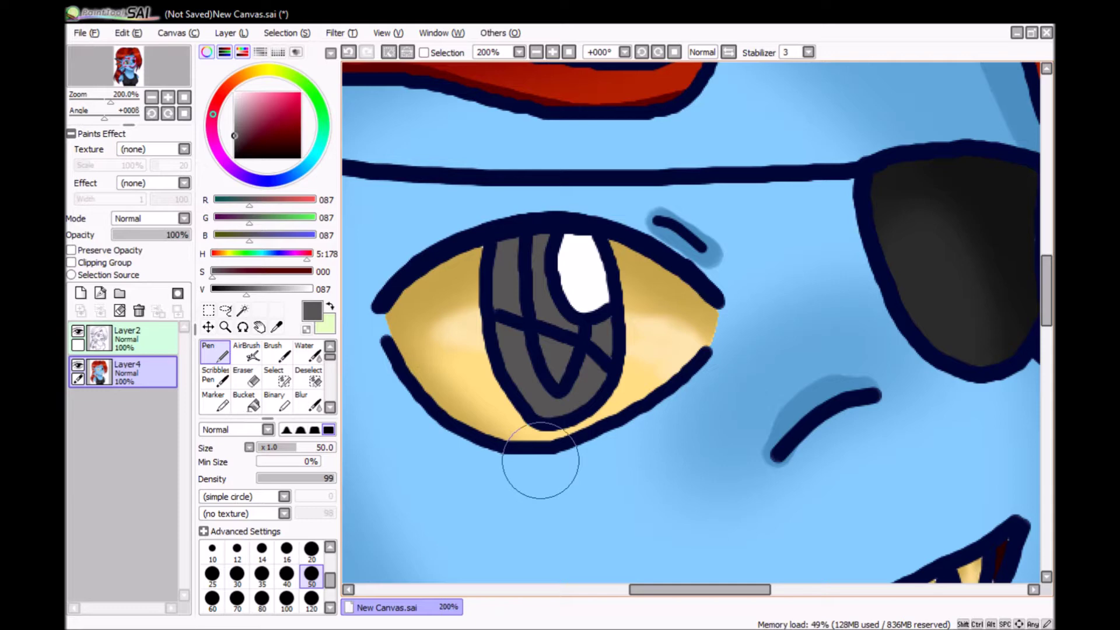
left_click(348, 52)
- Fill the iris and pupil with dark red and airbrush shading down the pupil
left_click(228, 86)
left_click(300, 120)
mouse_move(542, 257)
left_mouse_down()
mouse_move(574, 187)
mouse_move(559, 420)
left_mouse_up()
left_click(246, 352)
mouse_move(554, 286)
left_mouse_down()
mouse_move(514, 338)
mouse_move(560, 379)
left_mouse_up()
- Darken the upper iris and its edges with deeper reds down to RGB 18, 0, 0 using the Airbrush at size 20
left_click(300, 136)
left_click(311, 551)
mouse_move(513, 239)
left_mouse_down()
mouse_move(507, 303)
mouse_move(564, 376)
mouse_move(607, 332)
left_mouse_up()
left_click(300, 147)
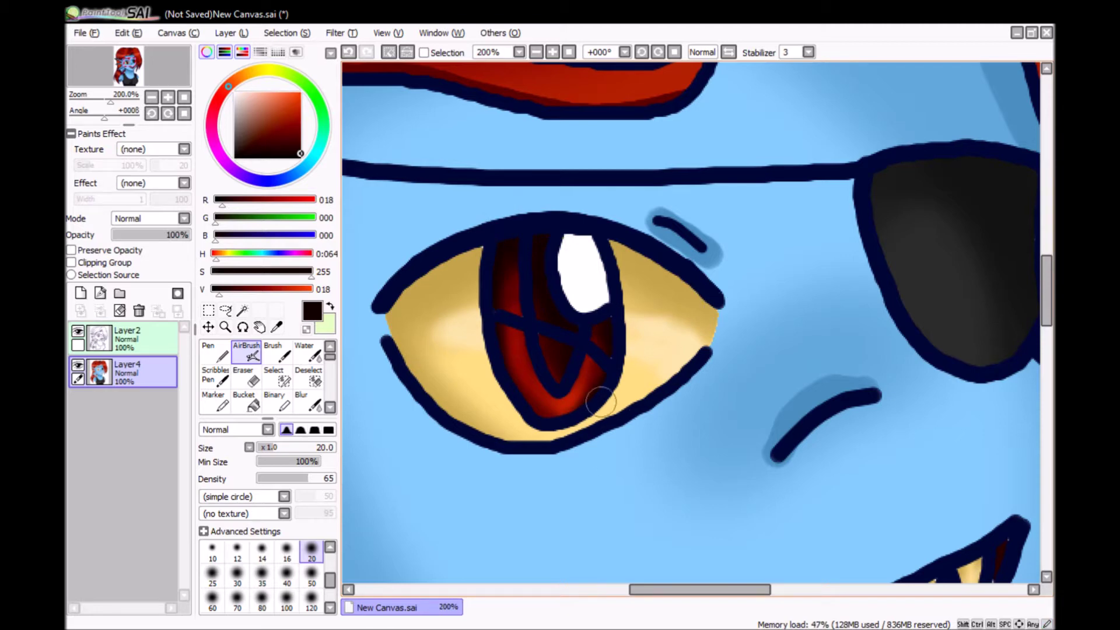
- Airbrush a soft white glint on the lower iris and shade the upper part of the oval eye reflection with light gray
left_click(235, 92)
left_click_drag(508, 341, 525, 364)
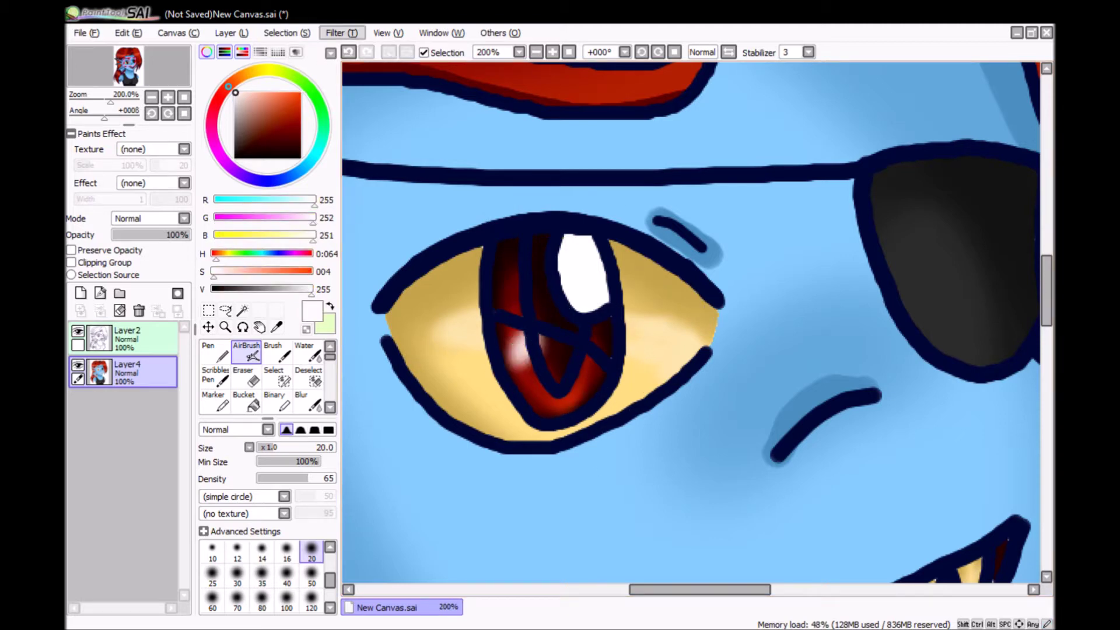
left_click(242, 310)
left_click(583, 269)
key("ctrl+h")
left_click(235, 116)
left_click(246, 353)
mouse_move(583, 245)
left_mouse_down()
mouse_move(570, 327)
mouse_move(583, 262)
left_mouse_up()
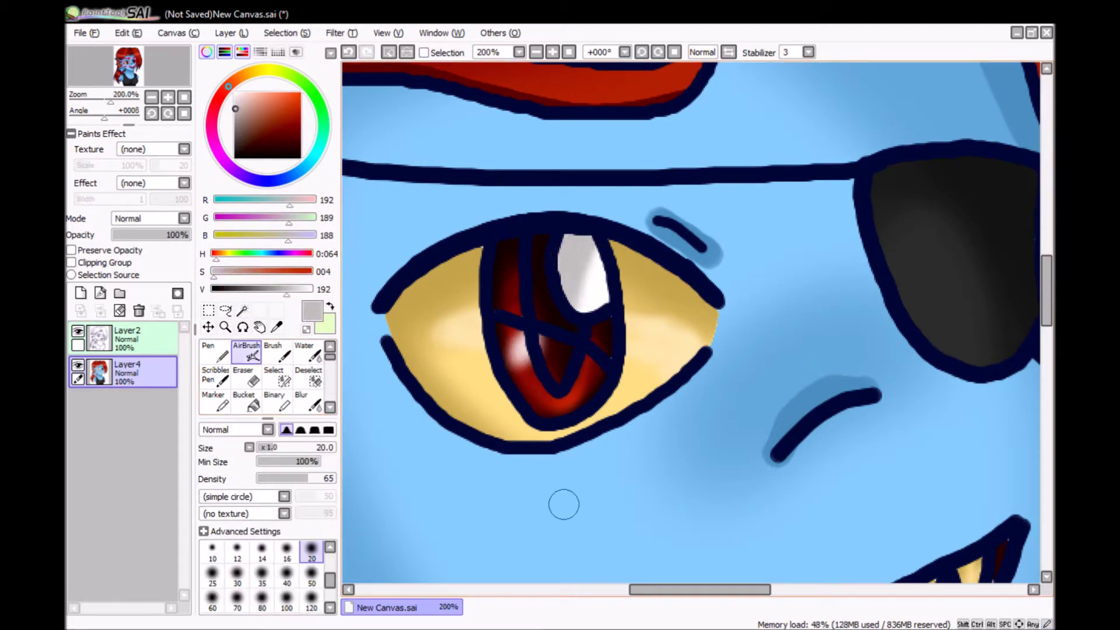
- Add a new layer beneath the color layer and fill it with grayish teal (RGB 116, 157, 156) as the background
scroll(604, 194, "down", 5)
left_click(81, 293)
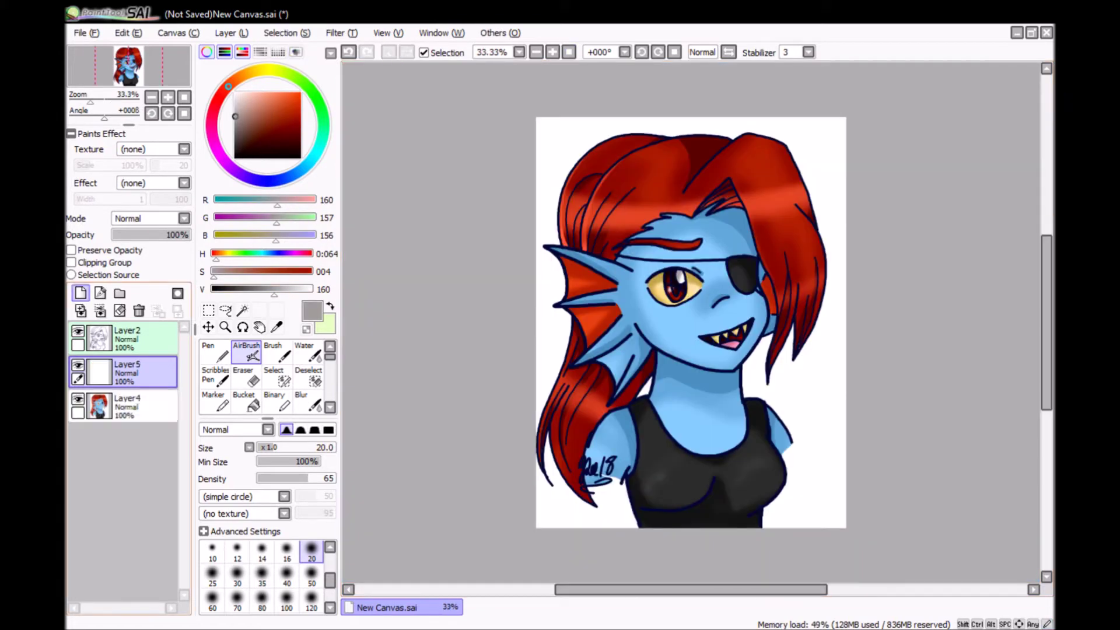
left_click_drag(123, 373, 123, 406)
left_click(316, 152)
left_click(244, 402)
left_click(788, 448)
- Cover the white edge at the far arm's cut end with the background teal on the line art layer, using the Pen at size 16
scroll(688, 446, "up", 3)
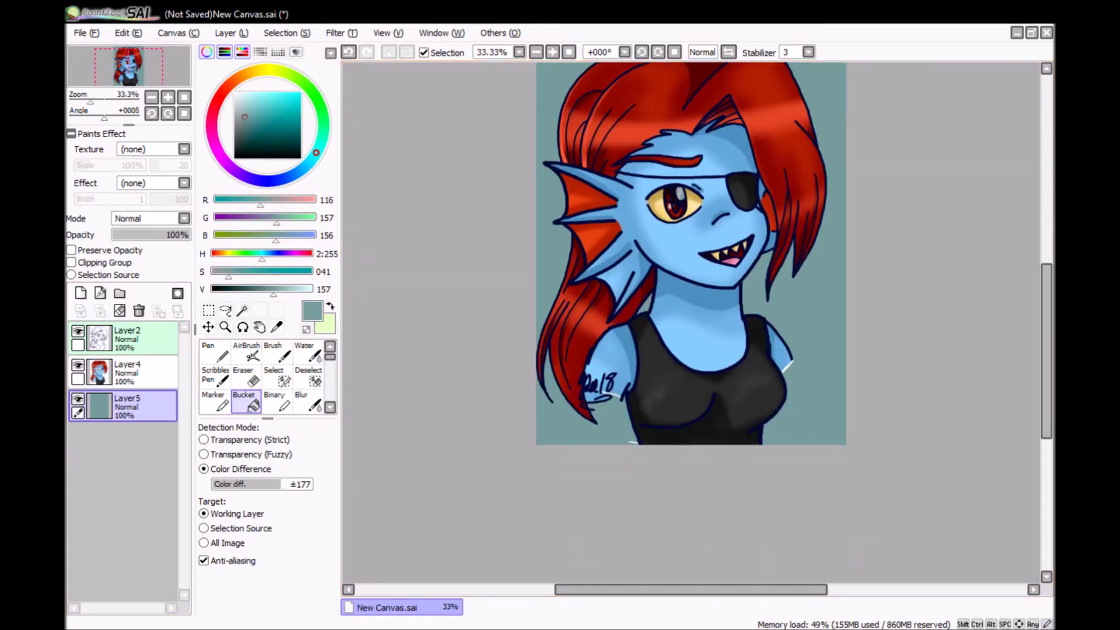
left_click(125, 337)
left_click(214, 352)
scroll(1033, 329, "down", 2)
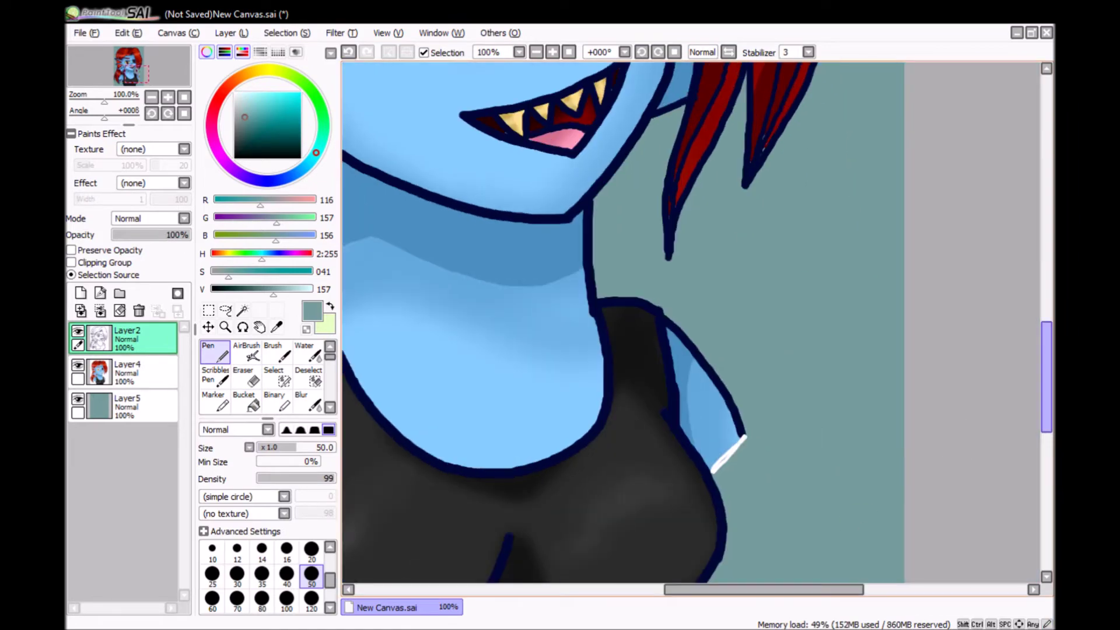
key("bracketleft")
key("bracketleft")
key("bracketleft")
key("bracketleft")
key("bracketleft")
key("bracketleft")
scroll(765, 367, "up", 4)
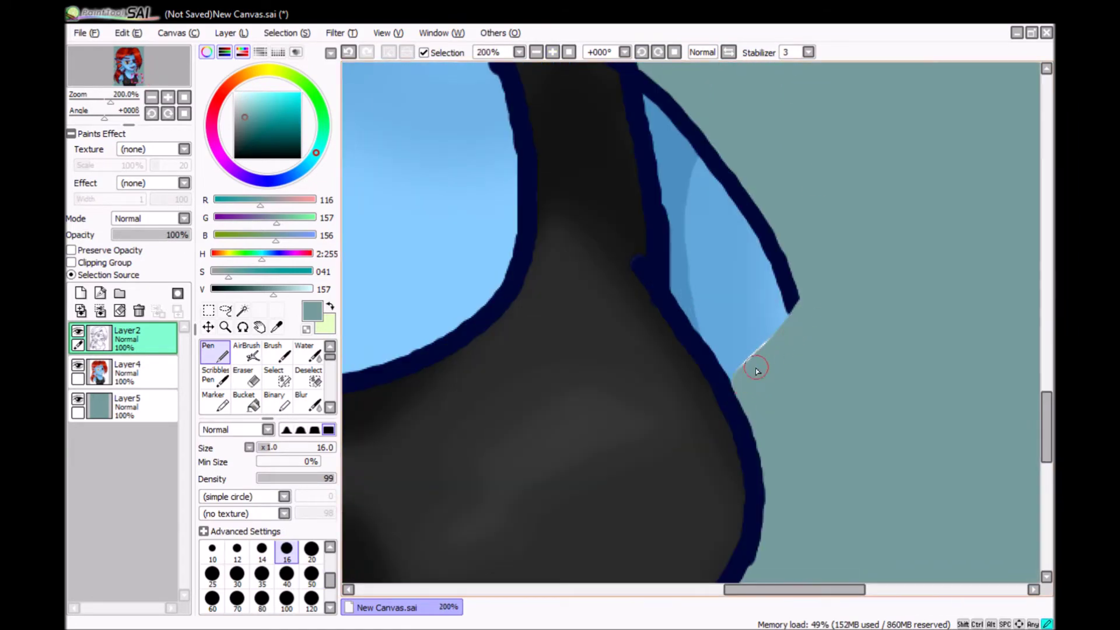
left_click_drag(800, 566, 962, 408)
- Cover the white line and dot around the signature on the near arm with sampled skin blues, using the Pen at size 10
left_click(499, 150, "alt")
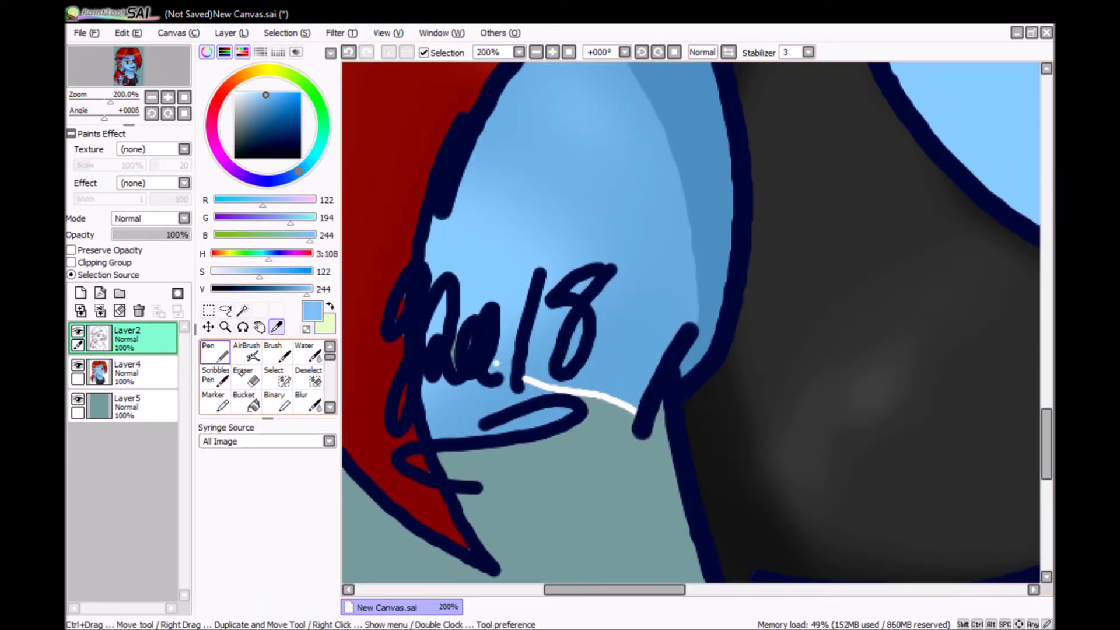
left_click(213, 548)
left_click(552, 52)
left_click(552, 52)
left_click(514, 455, "alt")
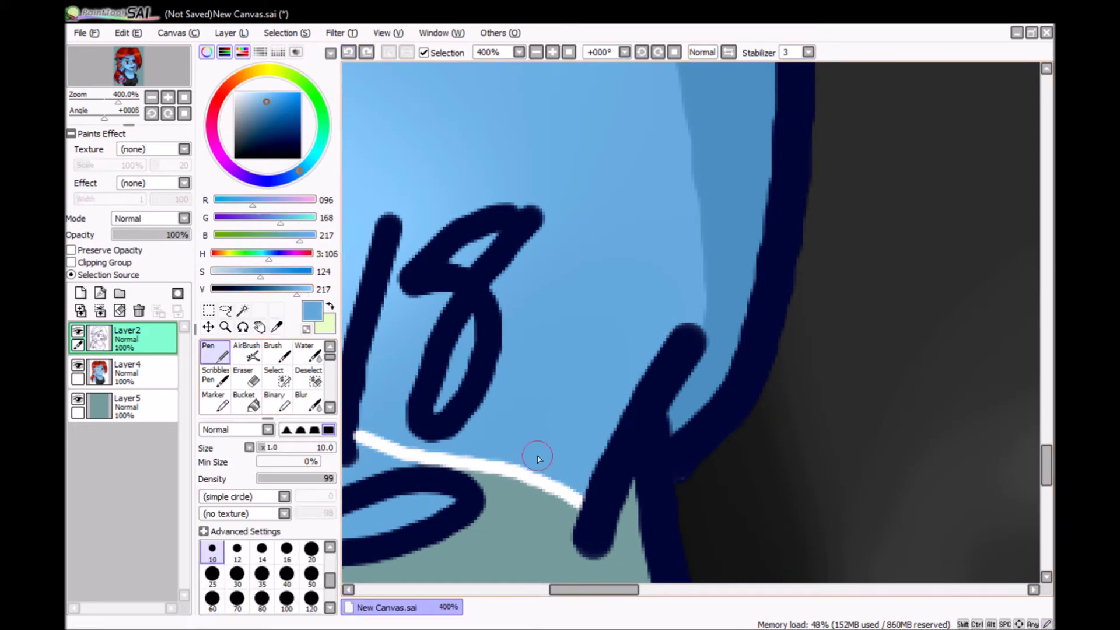
left_click_drag(479, 467, 543, 473)
left_click_drag(443, 459, 733, 467)
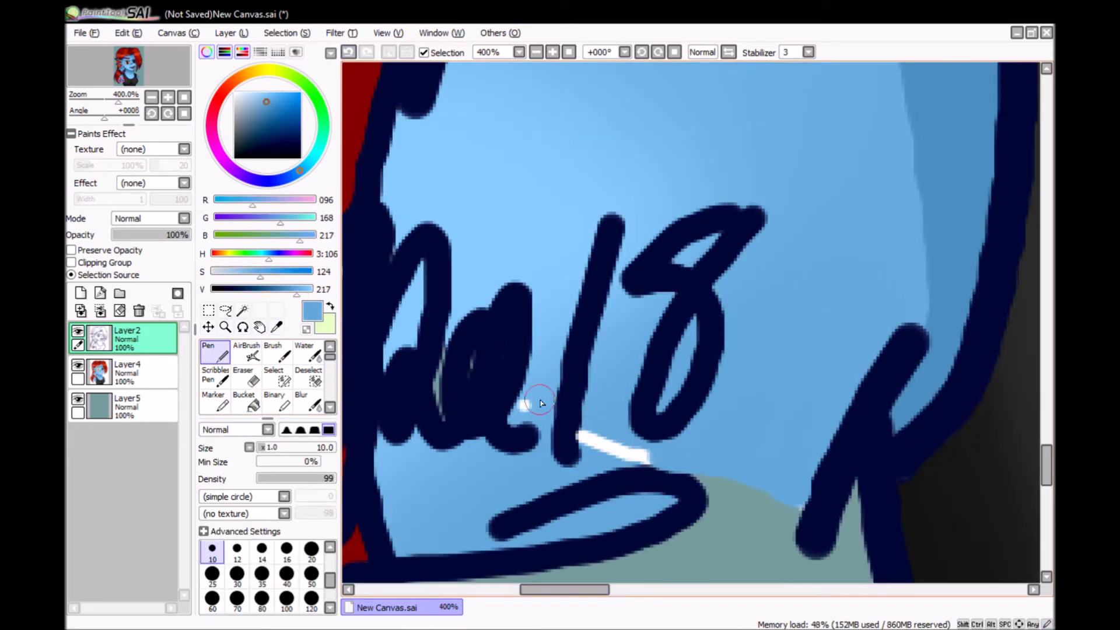
left_click_drag(583, 438, 639, 453)
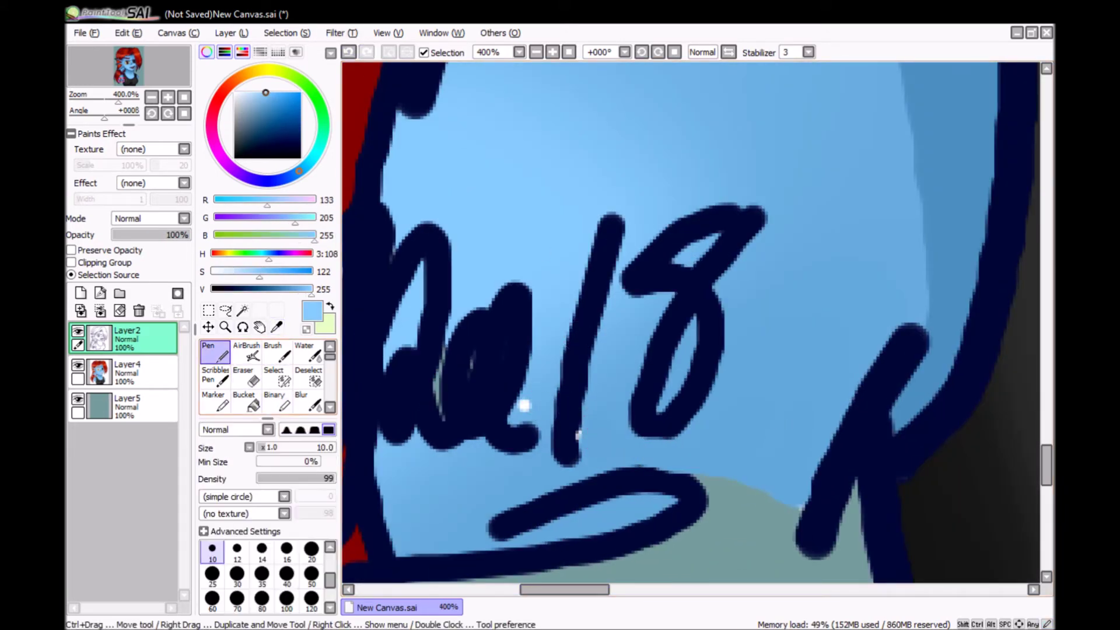
left_click(527, 408, "alt")
scroll(524, 405, "down", 5)
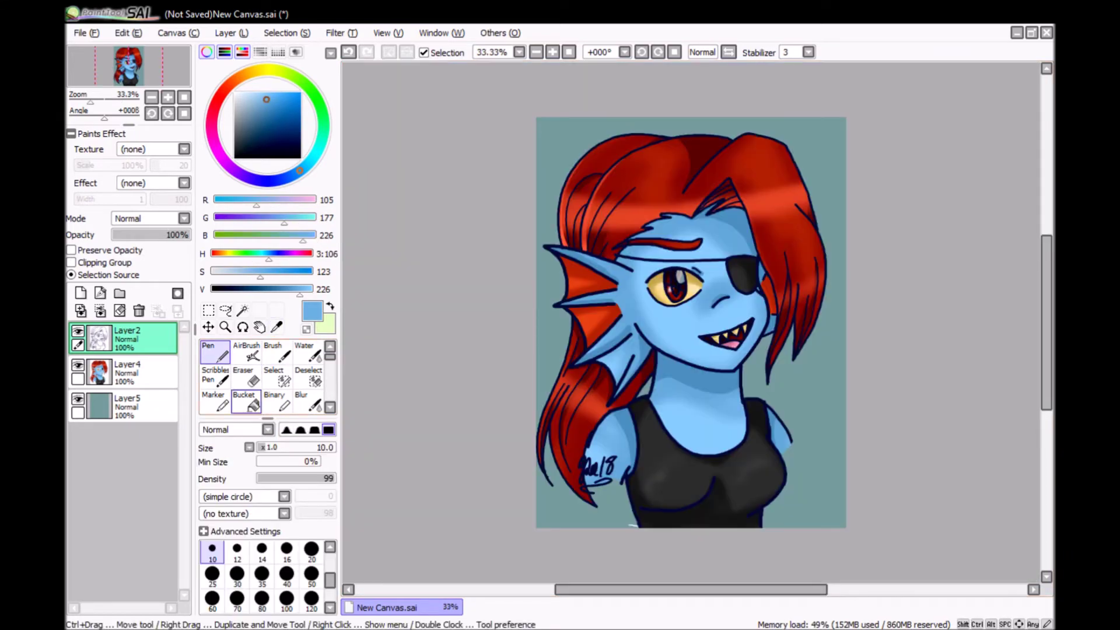
- Cover the white mark at the tank top's lower hem with the sampled background teal, using the Pen at size 10
left_click(575, 150, "alt")
scroll(714, 292, "up", 3)
scroll(484, 401, "down", 5)
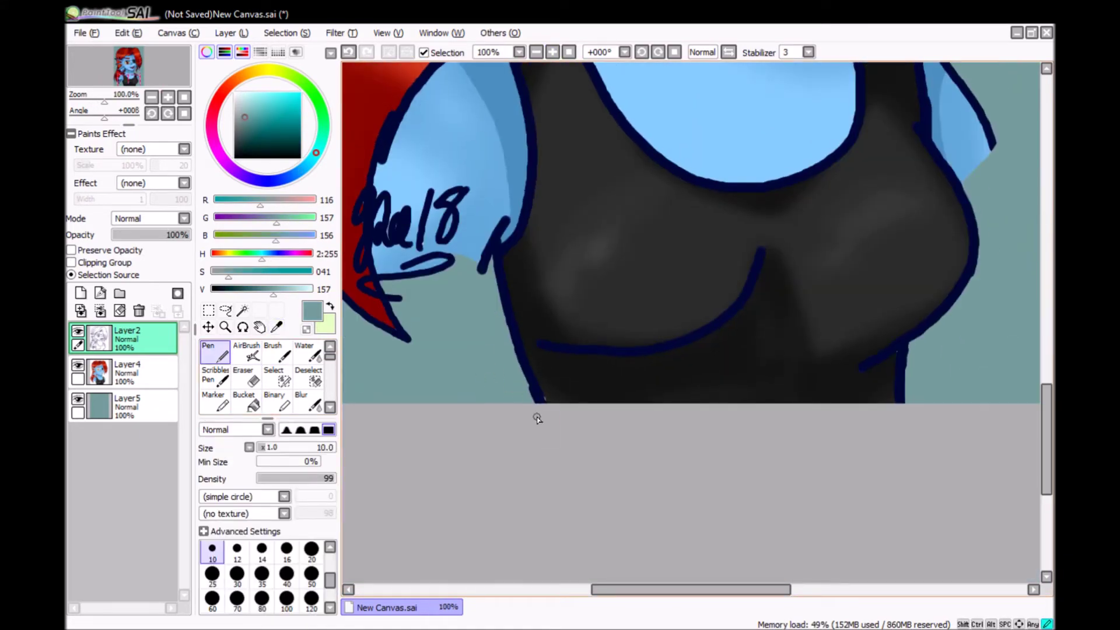
scroll(691, 321, "down", 3)
- Select the oval eye reflection's area with the Magic Wand on the teal background layer, delete the fill there and deselect
scroll(674, 286, "up", 5)
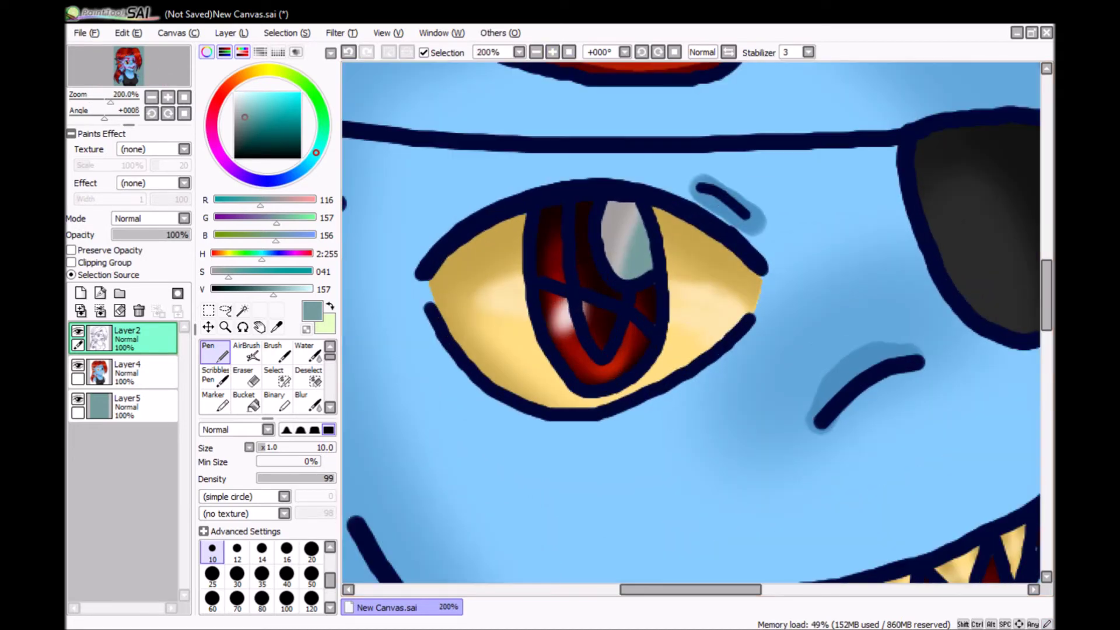
left_click(122, 405)
left_click(242, 309)
left_click(641, 261)
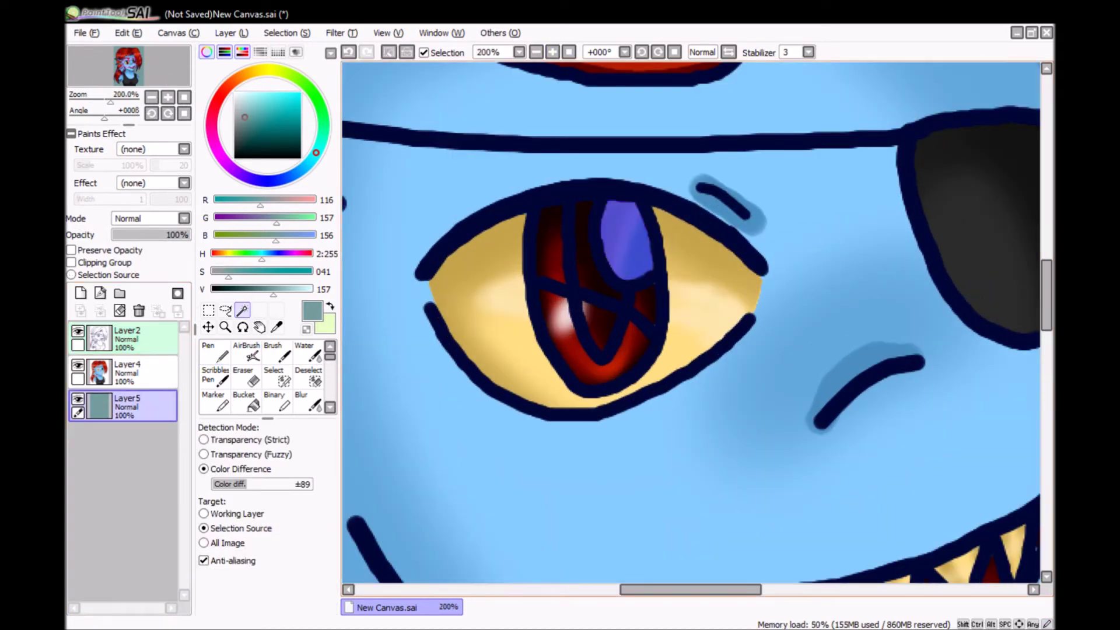
key("Delete")
key("ctrl+d")
scroll(691, 321, "down", 4)
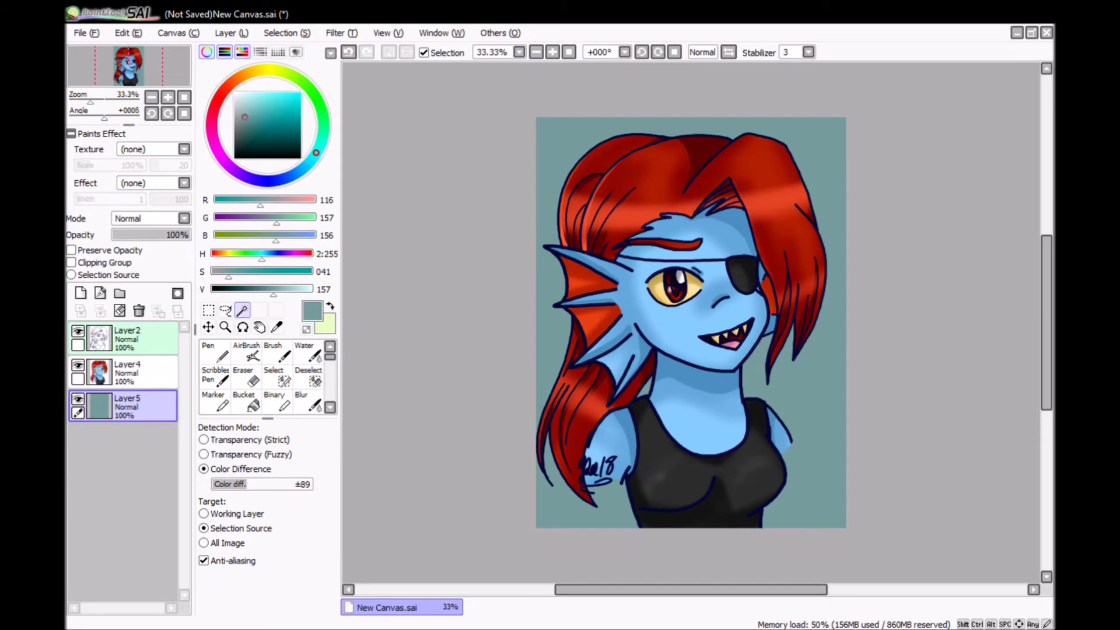
- Erase the blue from the webbing between the two lowest ear fin spines on the color layer, using the Eraser at size 20
scroll(691, 291, "up", 3)
left_click(123, 372)
left_click(252, 376)
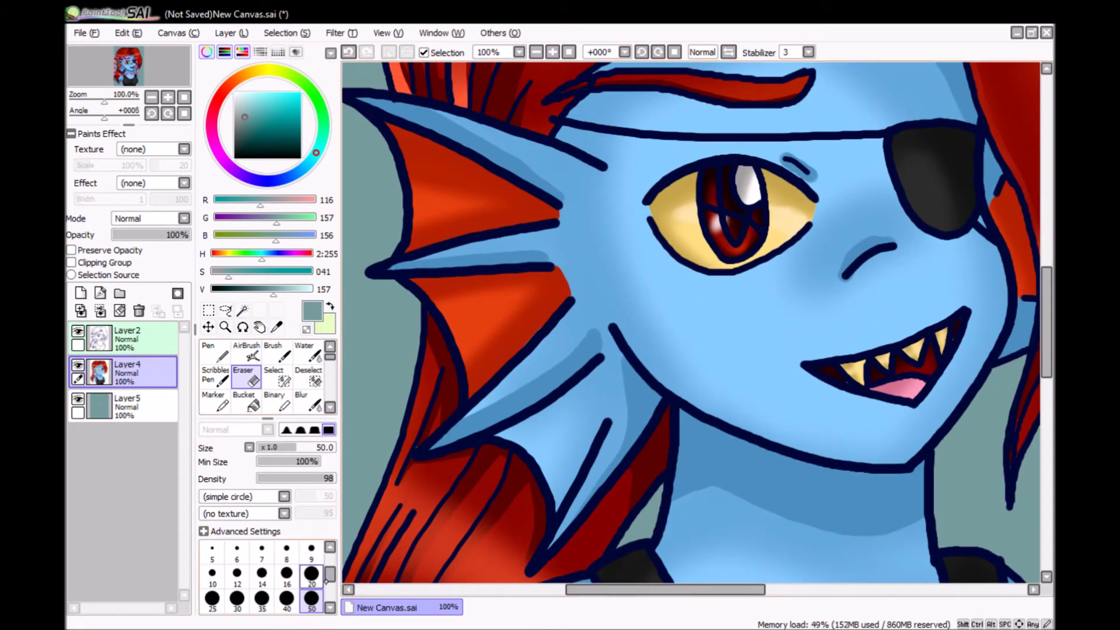
left_click(311, 574)
left_click_drag(574, 404, 517, 431)
left_click_drag(594, 410, 547, 463)
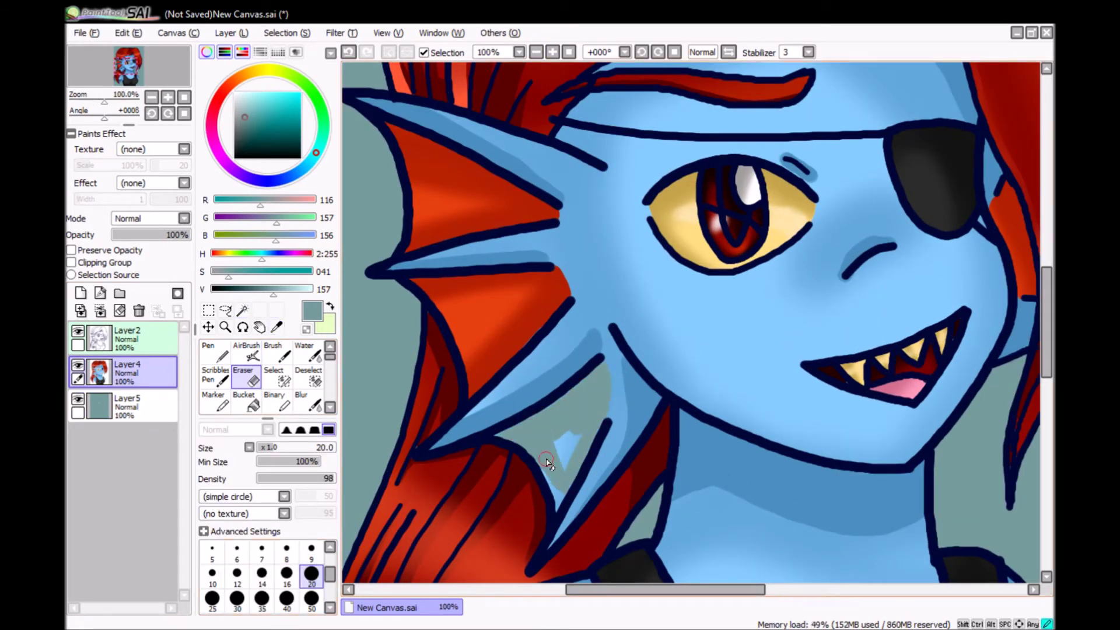
- Hide the background layer, select the emptied lowest fin webbing and paint it with the sampled fin orange (RGB 232, 65, 16)
left_click(77, 399)
left_click(242, 310)
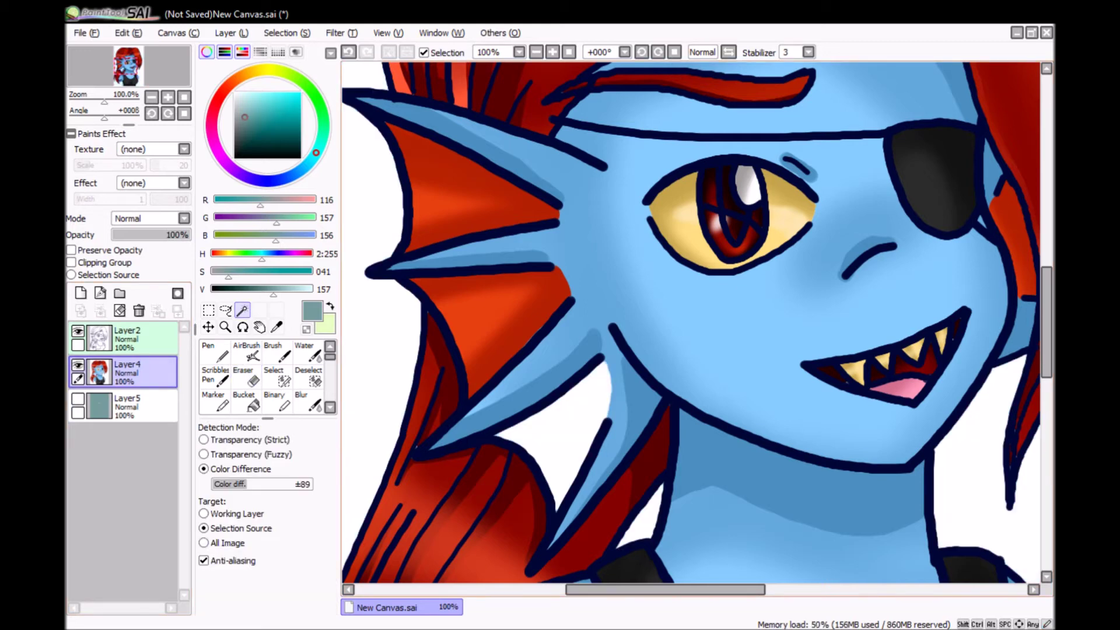
left_click(551, 443)
key("ctrl+d")
key("n")
left_click(560, 327, "alt")
mouse_move(497, 439)
left_mouse_down()
mouse_move(601, 361)
mouse_move(569, 492)
left_mouse_up()
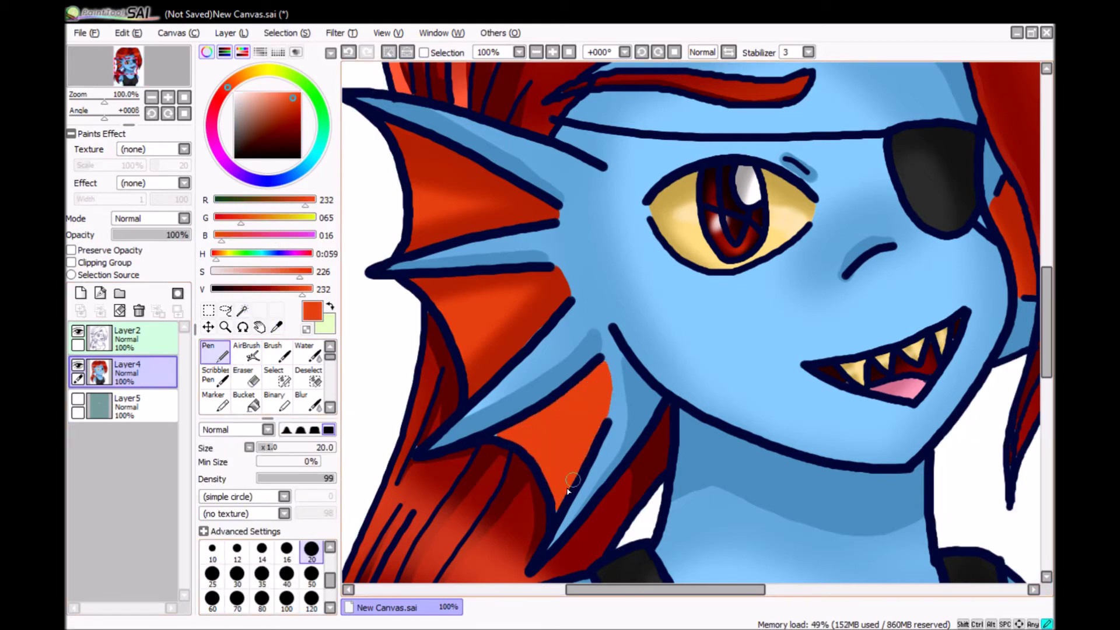
- Add a new layer and airbrush dark red shading (RGB 181, 32, 0) at size 20 on the lowest fin webbing
left_click(80, 293)
key("a")
mouse_move(539, 371)
left_mouse_down()
mouse_move(606, 373)
mouse_move(583, 501)
mouse_move(539, 402)
left_mouse_up()
scroll(539, 402, "down", 3)
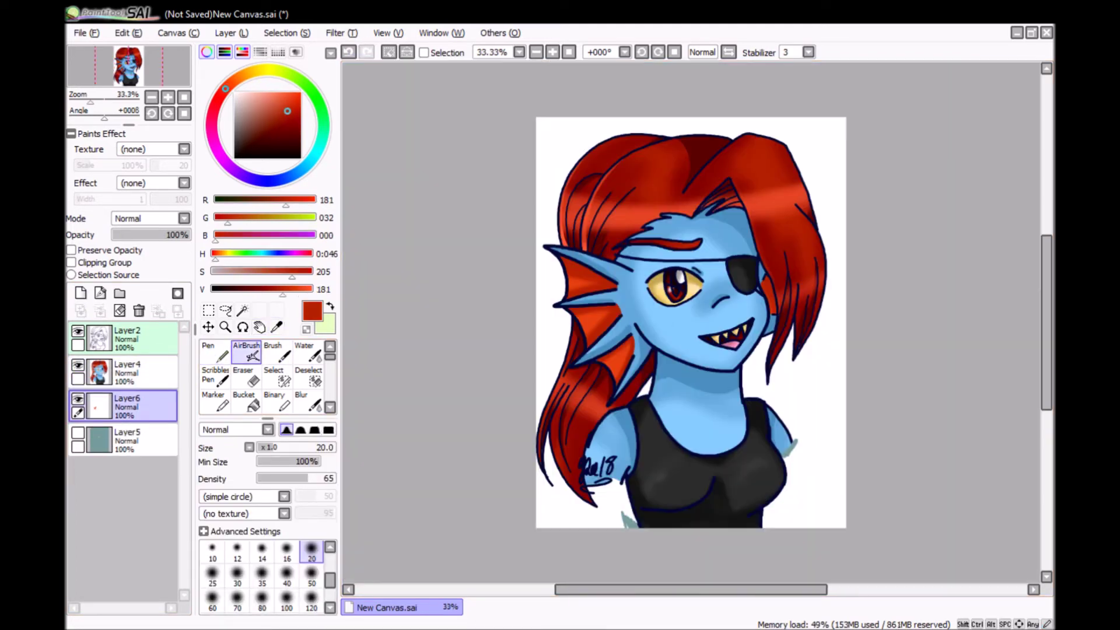
- Try airbrushing white highlights at size 50 and density 15 on the lowest fin webbing, and merge the shading and color layers
scroll(692, 313, "up", 3)
left_click(312, 579)
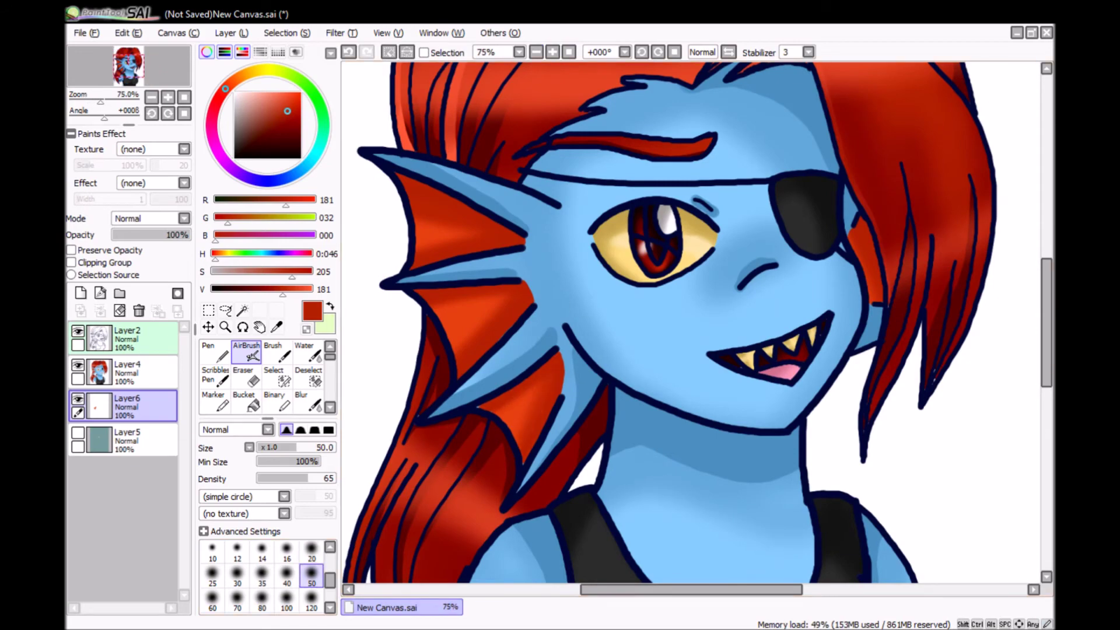
scroll(731, 368, "up", 2)
left_click_drag(729, 409, 752, 222)
left_click(624, 454, "alt")
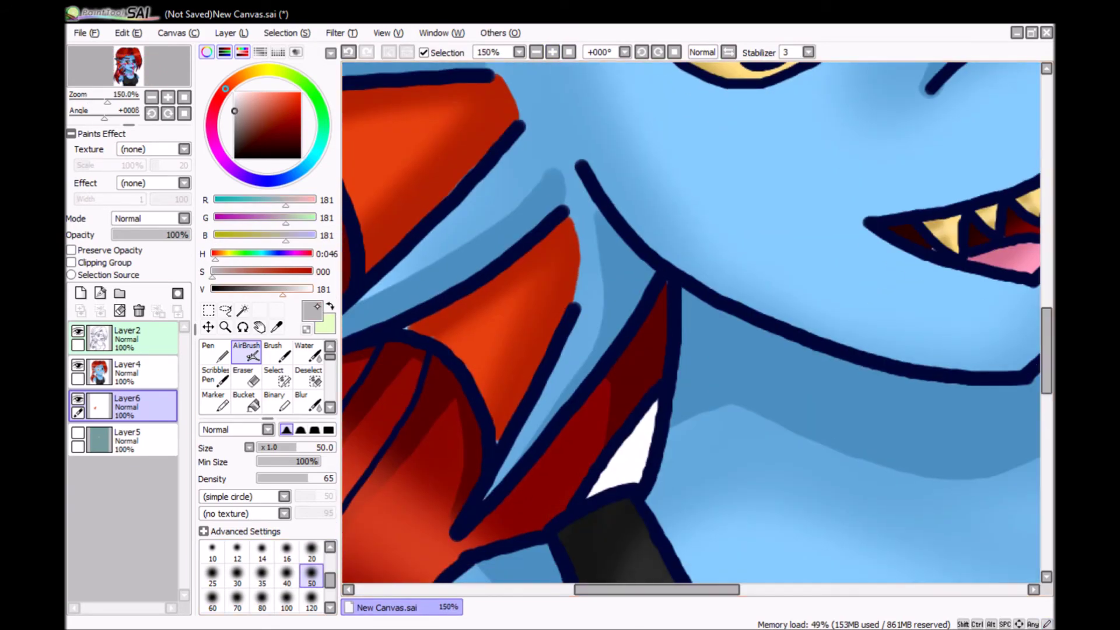
left_click_drag(486, 305, 521, 373)
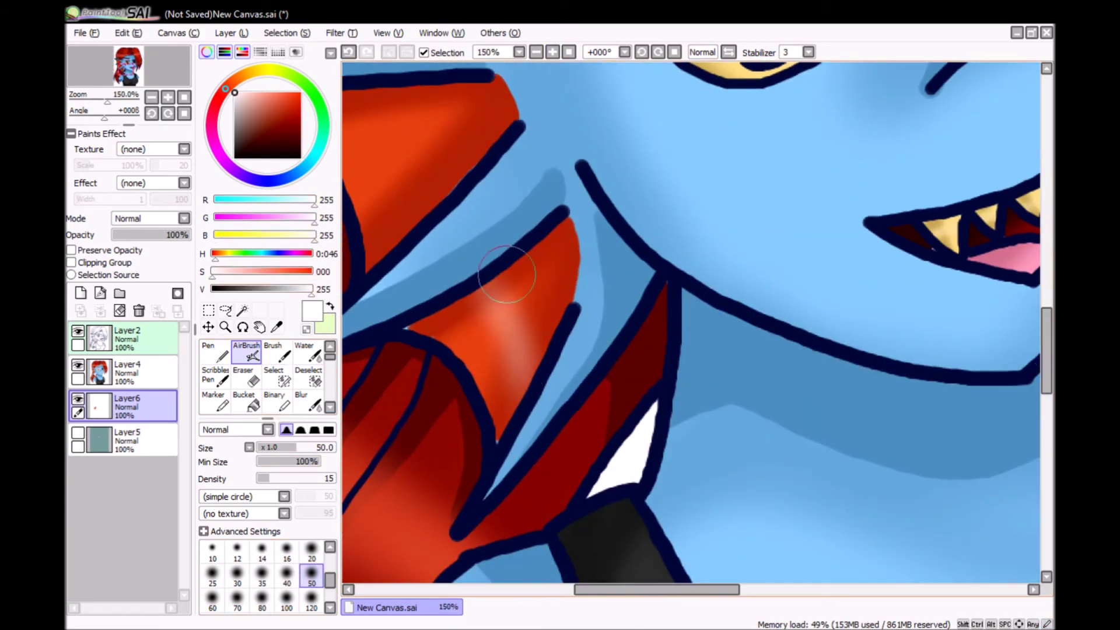
left_click_drag(473, 58, 587, 216)
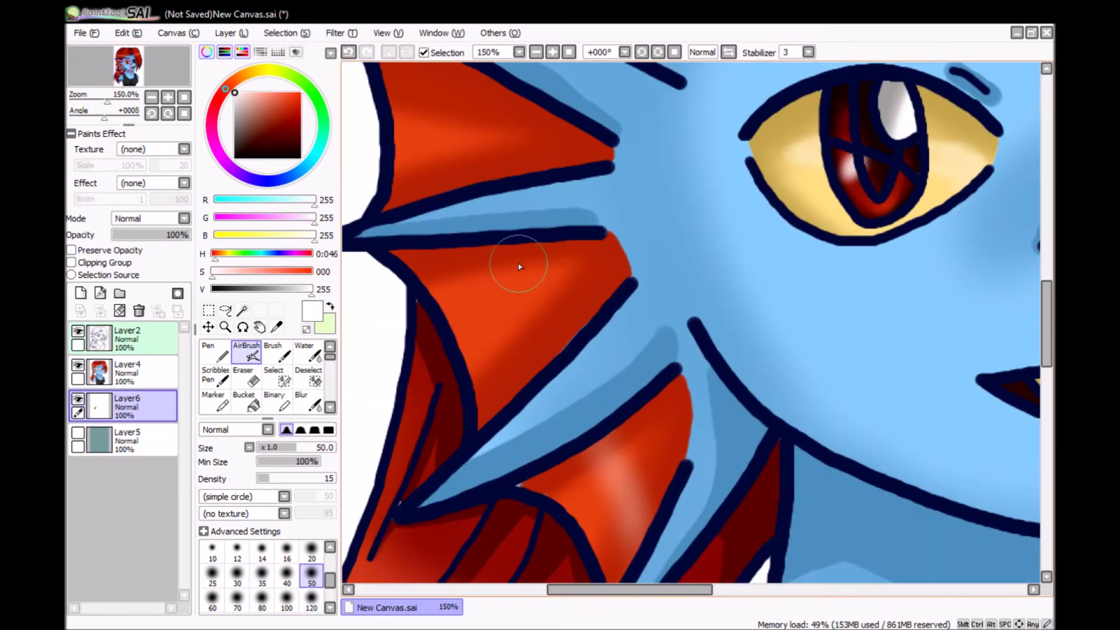
key("ctrl+e")
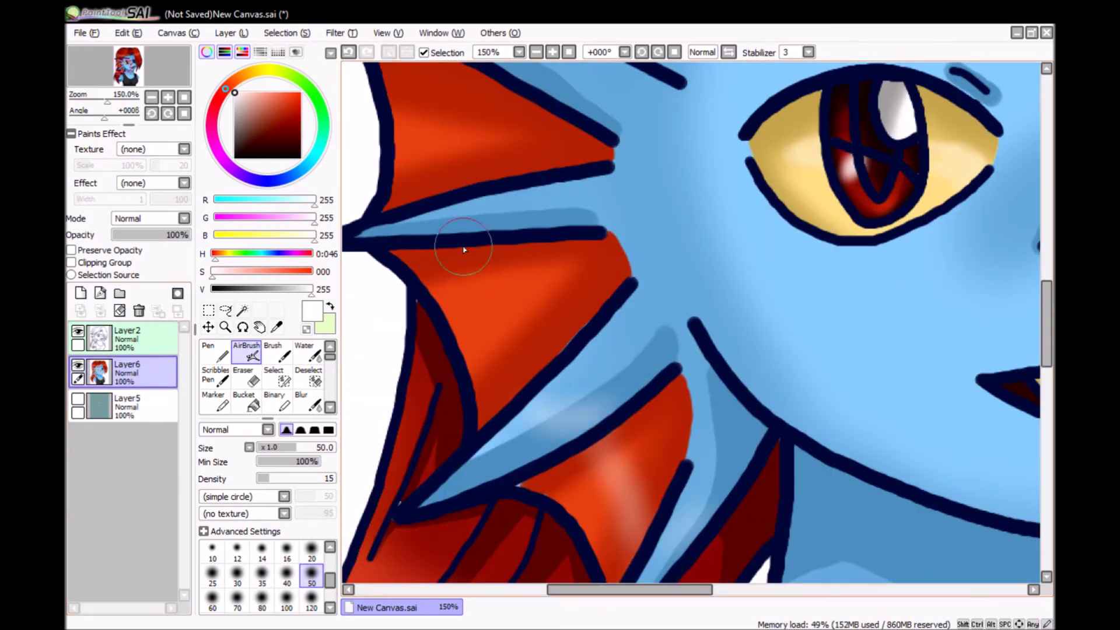
- Undo the white fin highlights and the layer merge
scroll(476, 376, "up", 3)
key("minus")
key("minus")
key("minus")
key("minus")
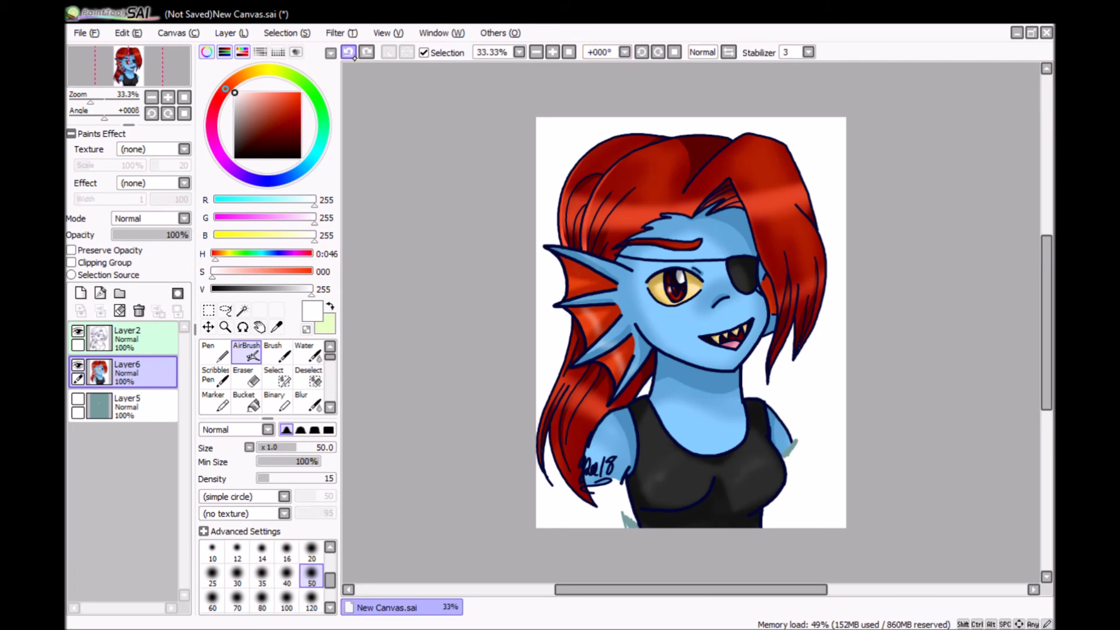
key("ctrl+y")
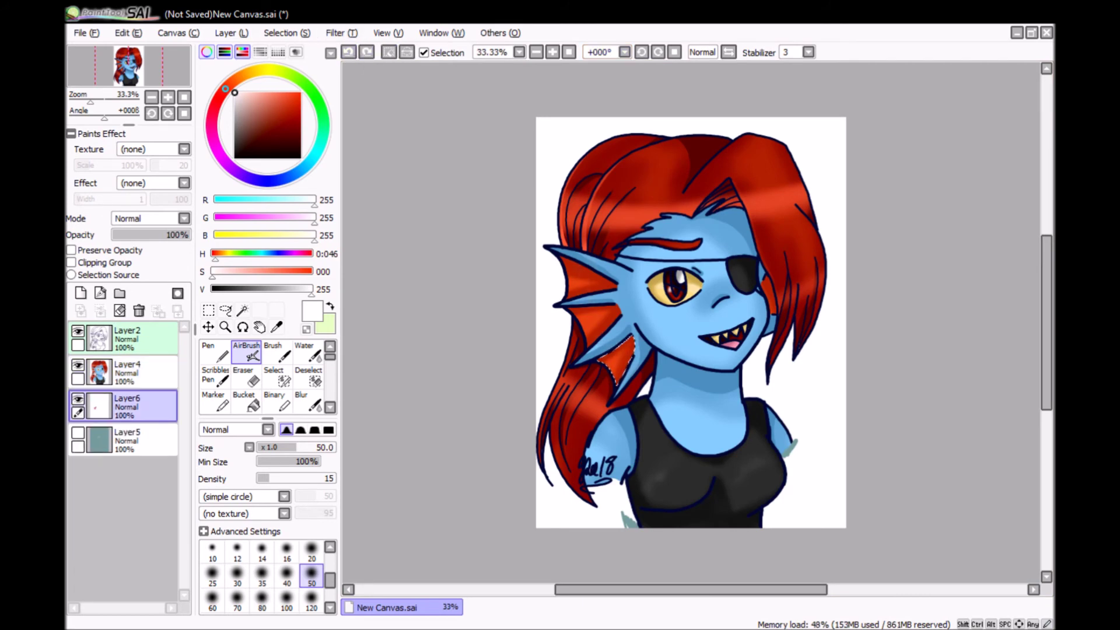
- Merge the fin shading with the color layer and airbrush soft white highlights on the cheeks, nose, shoulder, fin webbing and eye patch
key("ctrl+e")
key("plus")
key("plus")
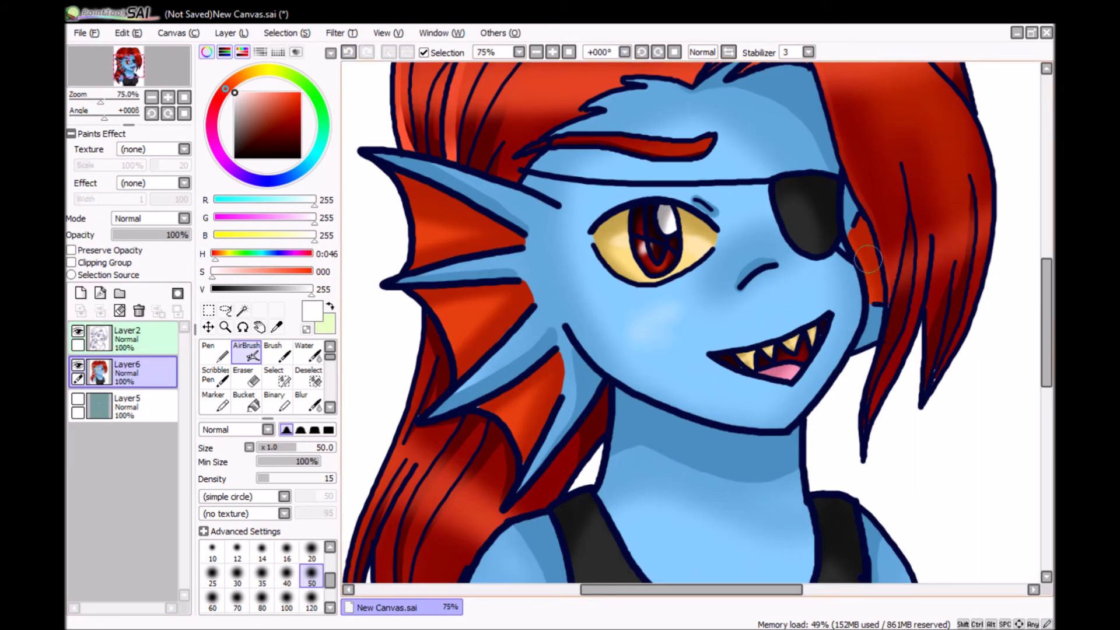
scroll(663, 323, "down", 3)
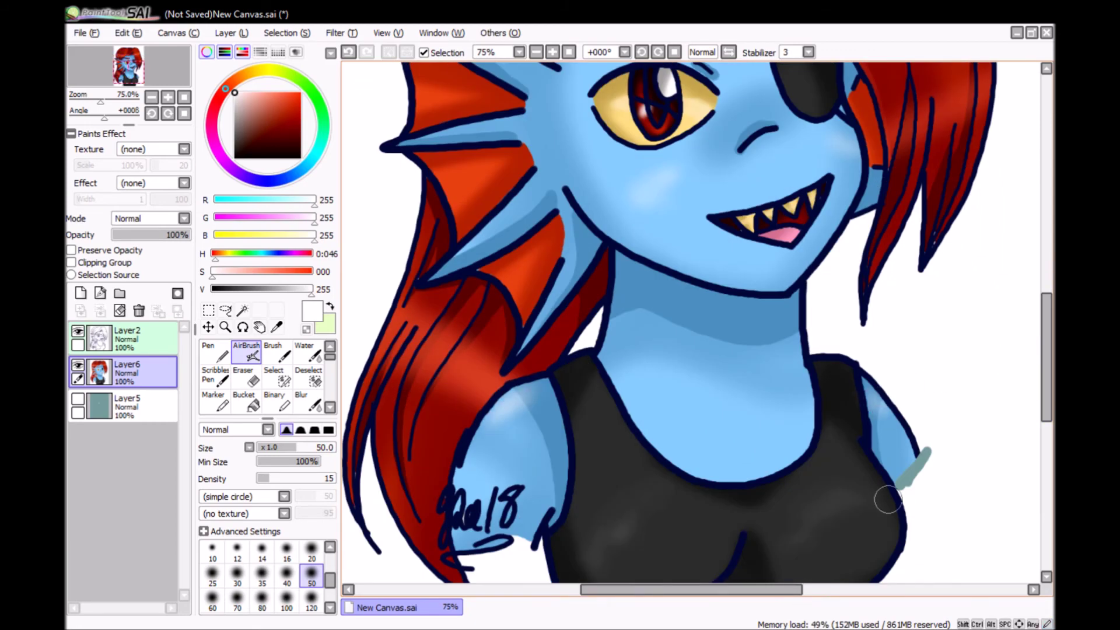
scroll(887, 499, "up", 5)
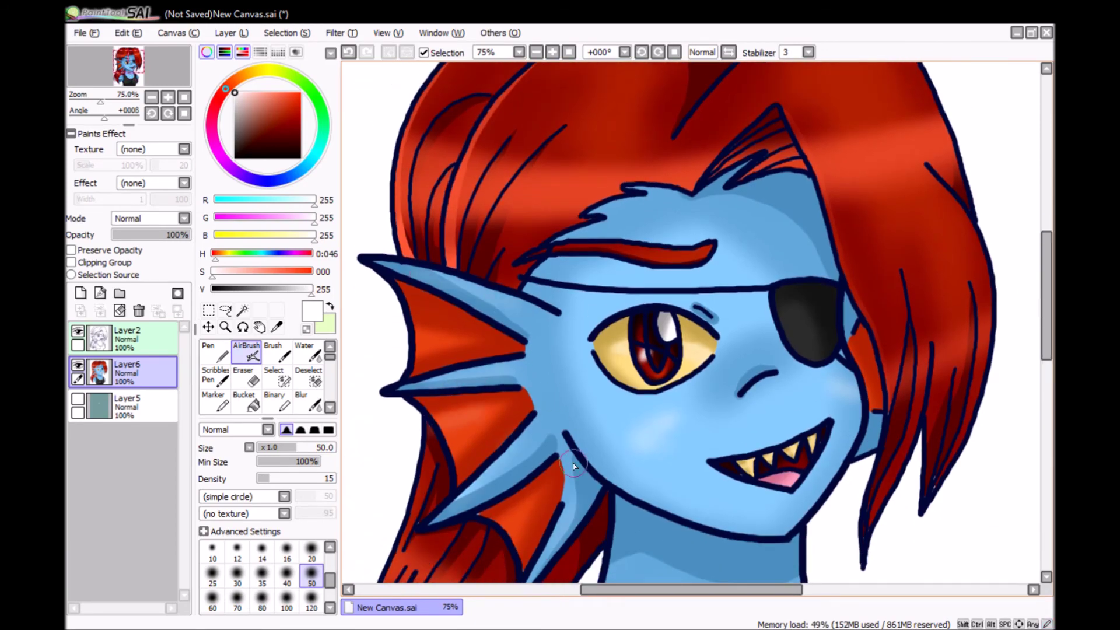
scroll(992, 373, "up", 1)
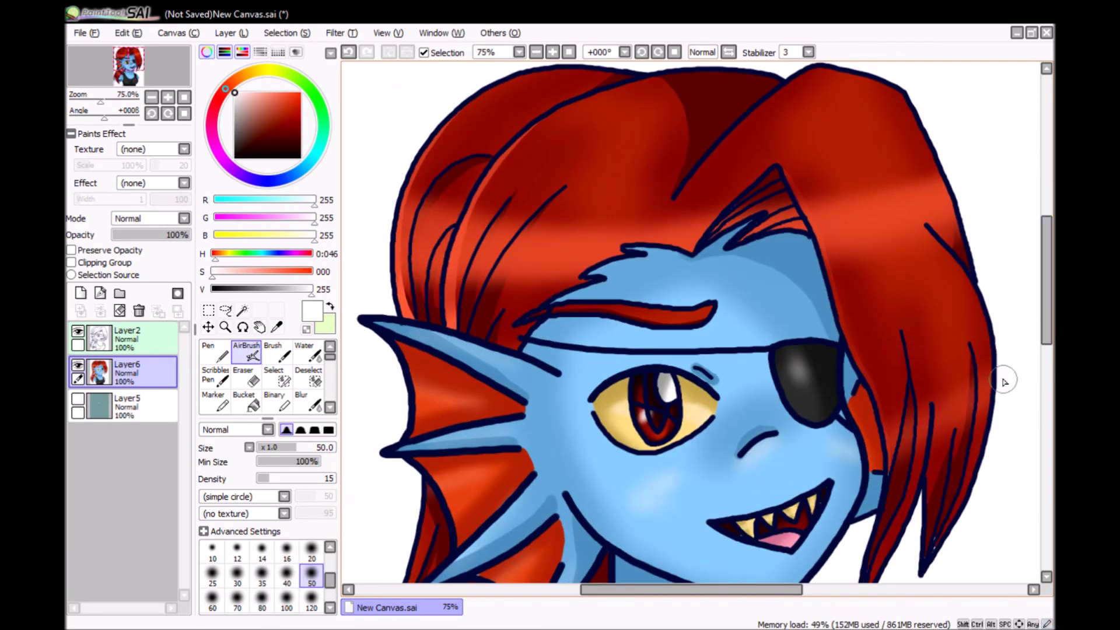
- Airbrush soft white highlights across the hair and the long side bangs, and undo the last stroke at the eyebrow
left_click_drag(986, 365, 983, 426)
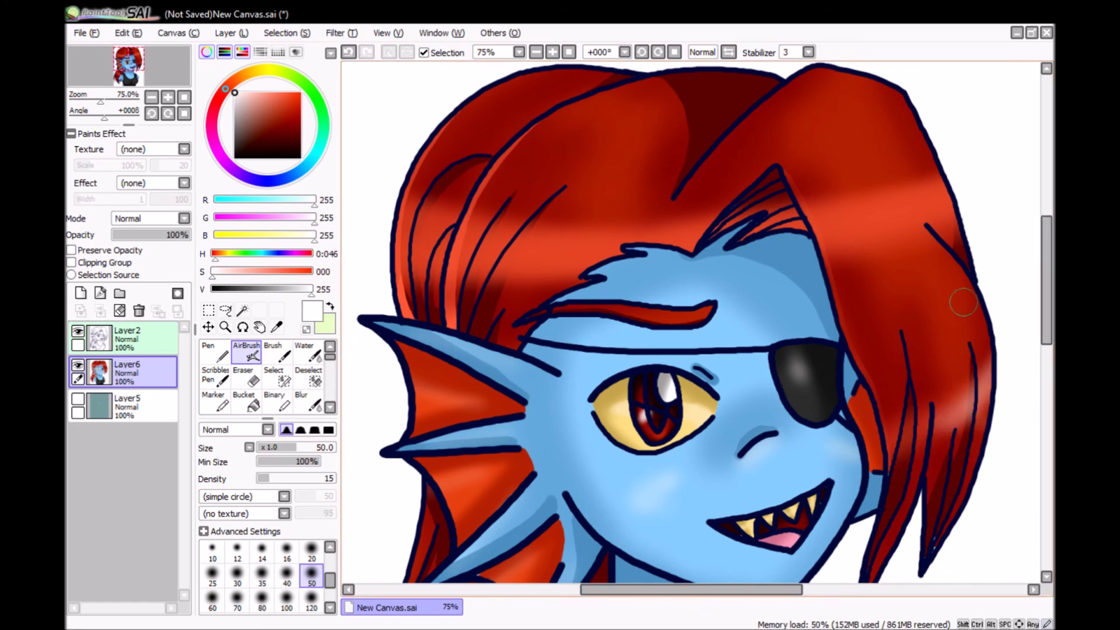
scroll(368, 121, "down", 3)
scroll(367, 122, "up", 4)
scroll(703, 201, "down", 3)
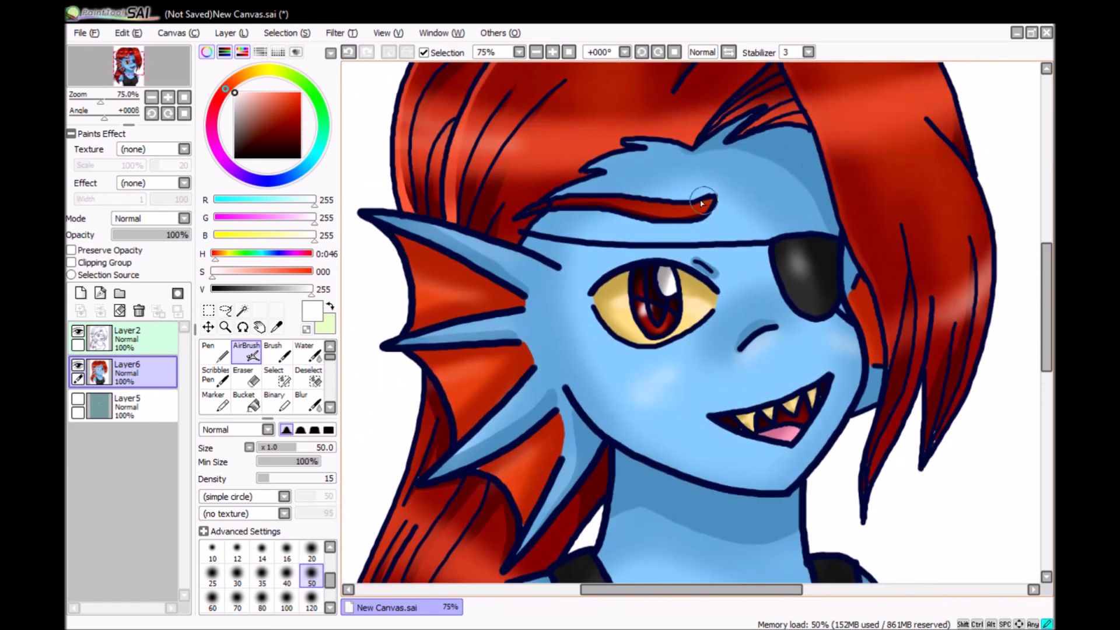
key("ctrl+z")
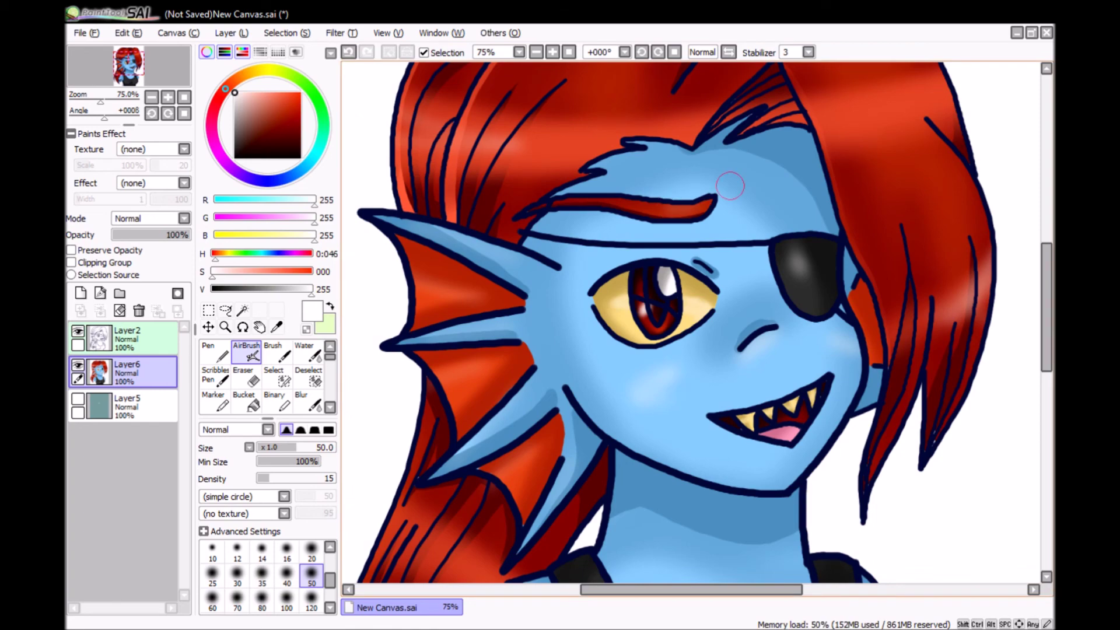
- Show the teal background and erase the stray white airbrush marks around the character on the color layer, using the Eraser at size 20
key("ctrl+minus")
left_click(78, 398)
left_click(128, 406)
left_click(246, 377)
left_click(128, 372)
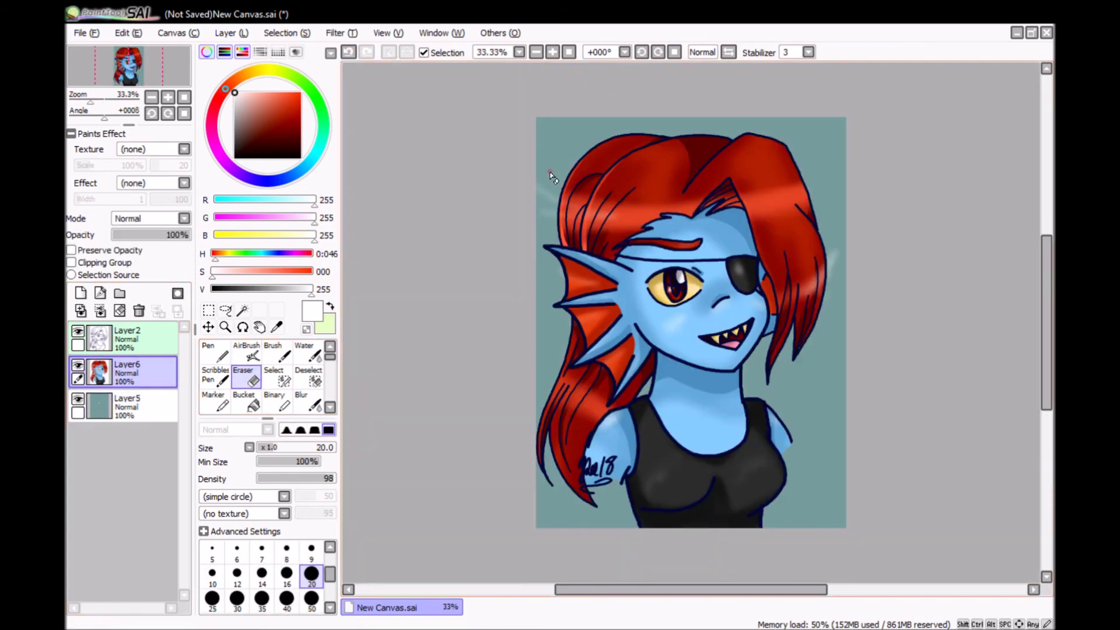
key("ctrl+plus")
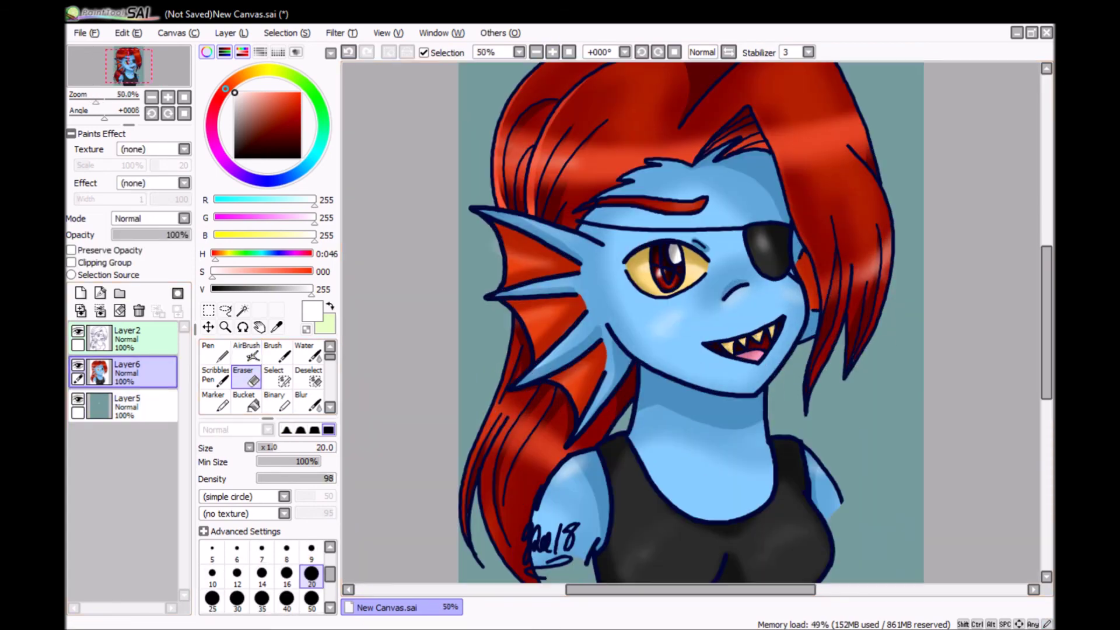
key("ctrl+minus")
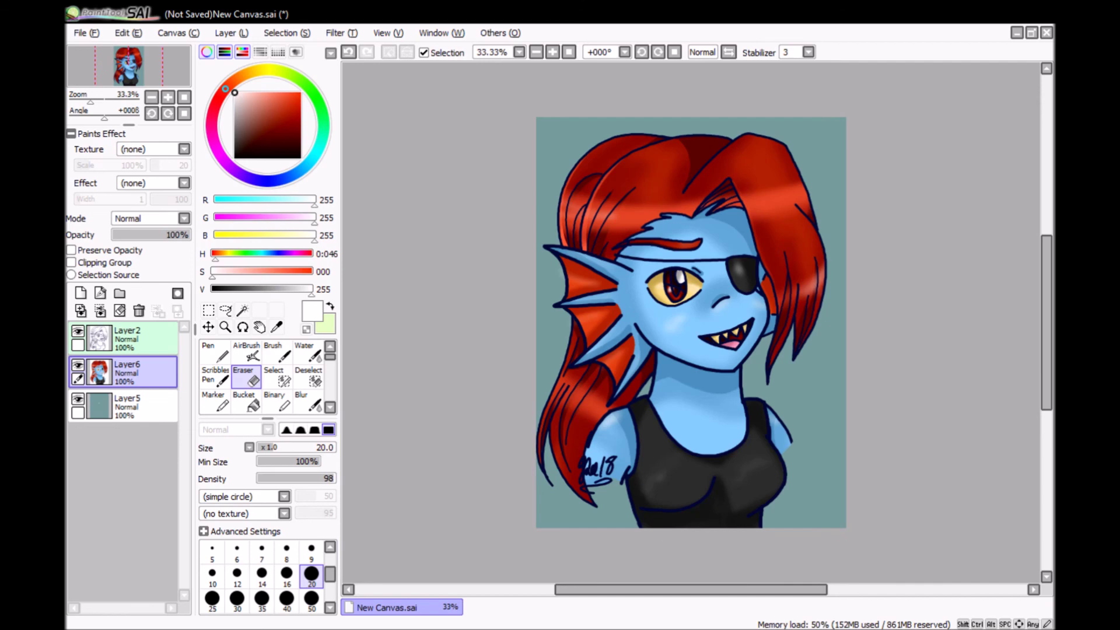